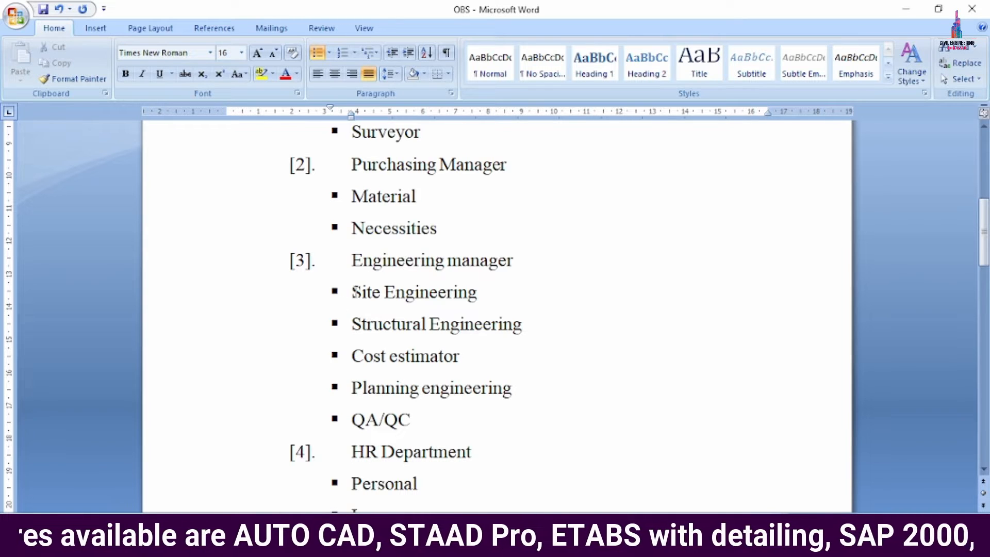
Step: Review the example OBS outline from the Engineering manager roles through to the Marketing Director roles
{"action": "left_click_drag", "start_coordinate": [361, 289], "coordinate": [516, 297]}
{"action": "left_click_drag", "start_coordinate": [373, 328], "coordinate": [563, 338]}
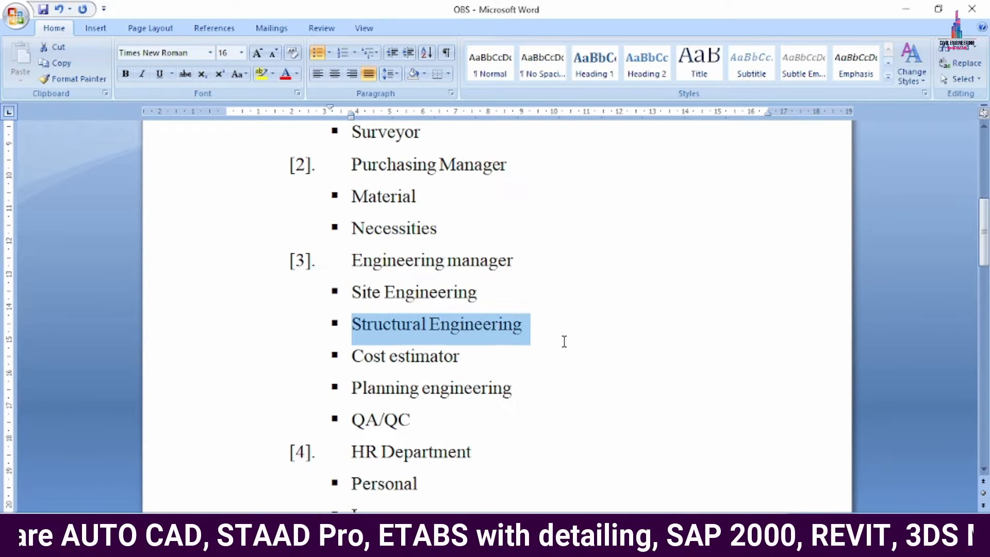
{"action": "left_click", "coordinate": [391, 354]}
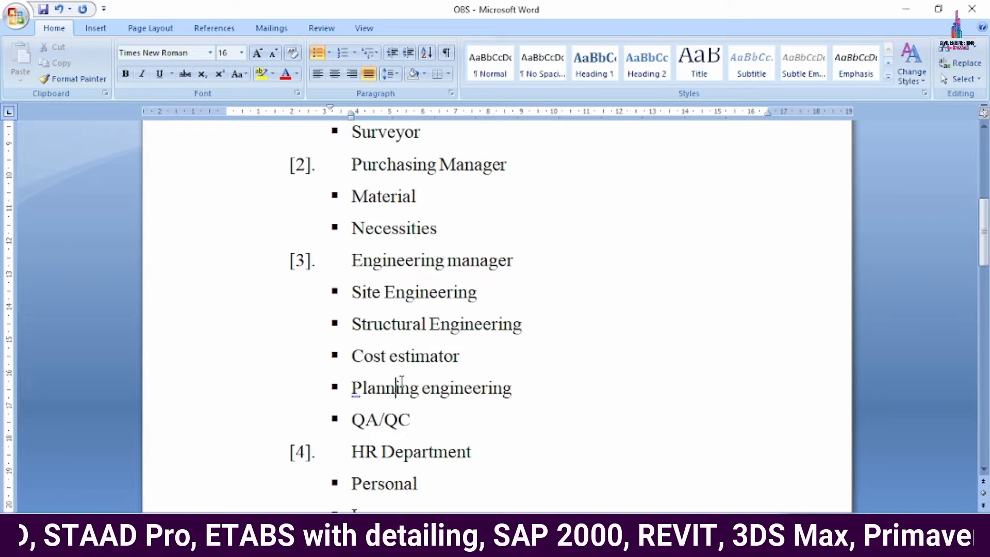
{"action": "scroll", "coordinate": [392, 387], "scroll_direction": "down", "scroll_amount": 2}
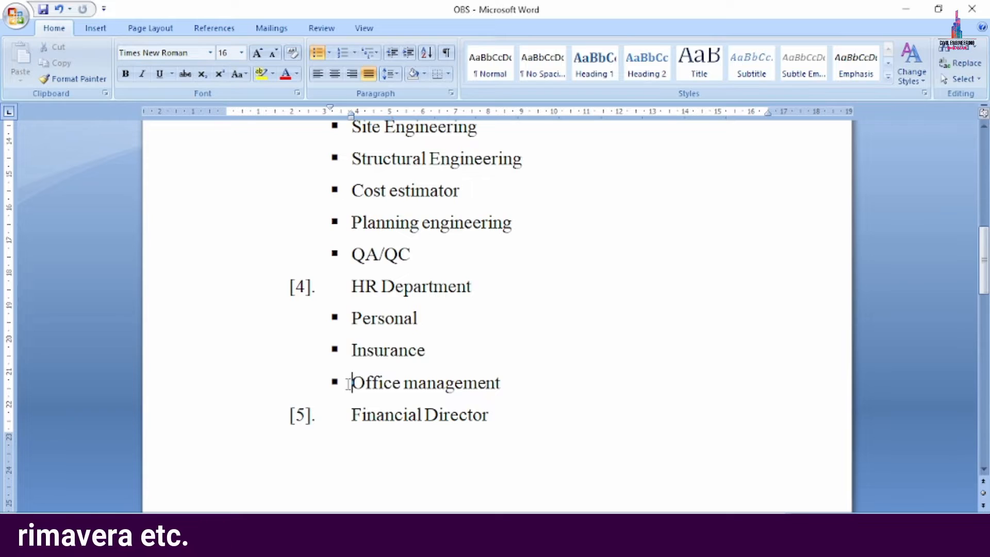
{"action": "scroll", "coordinate": [353, 288], "scroll_direction": "down", "scroll_amount": 5}
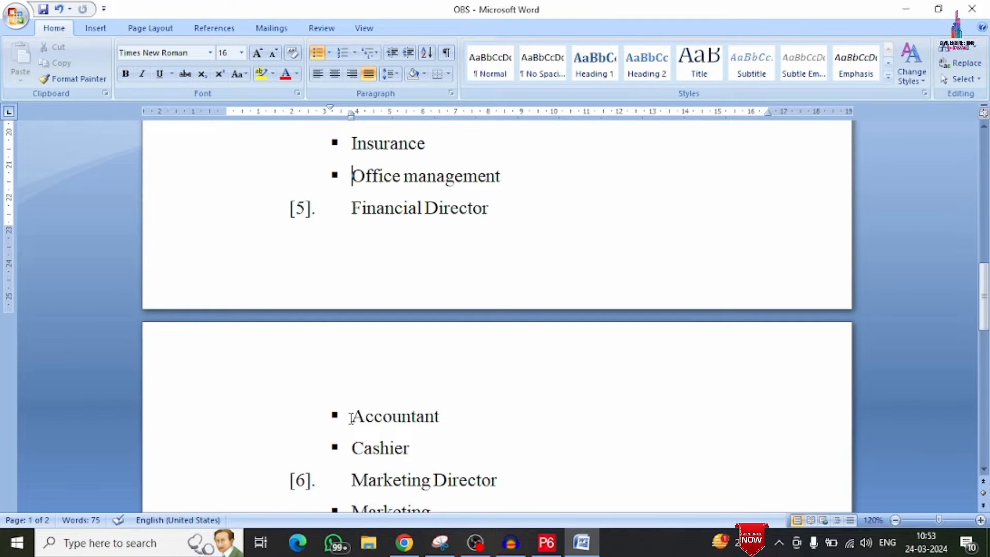
{"action": "scroll", "coordinate": [350, 418], "scroll_direction": "down", "scroll_amount": 3}
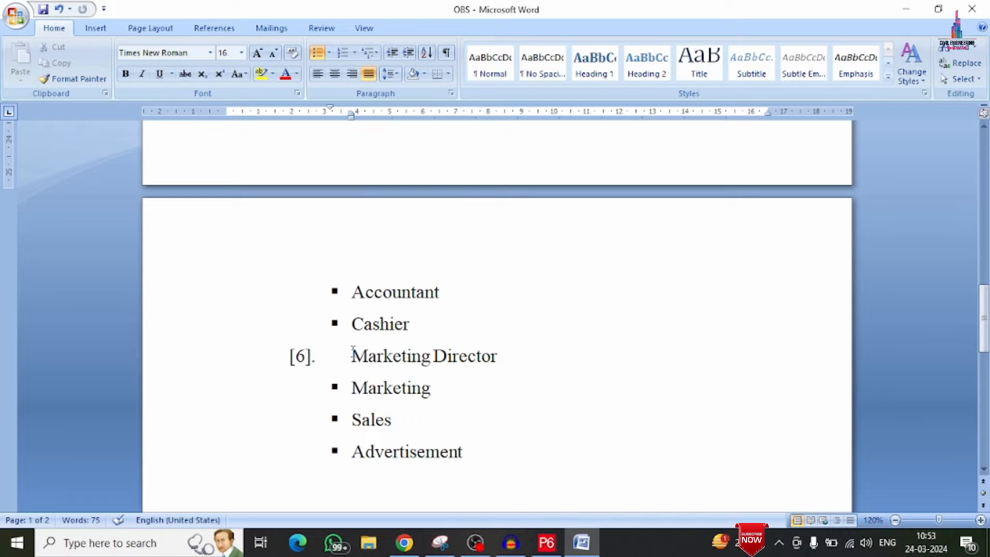
{"action": "left_click", "coordinate": [345, 392]}
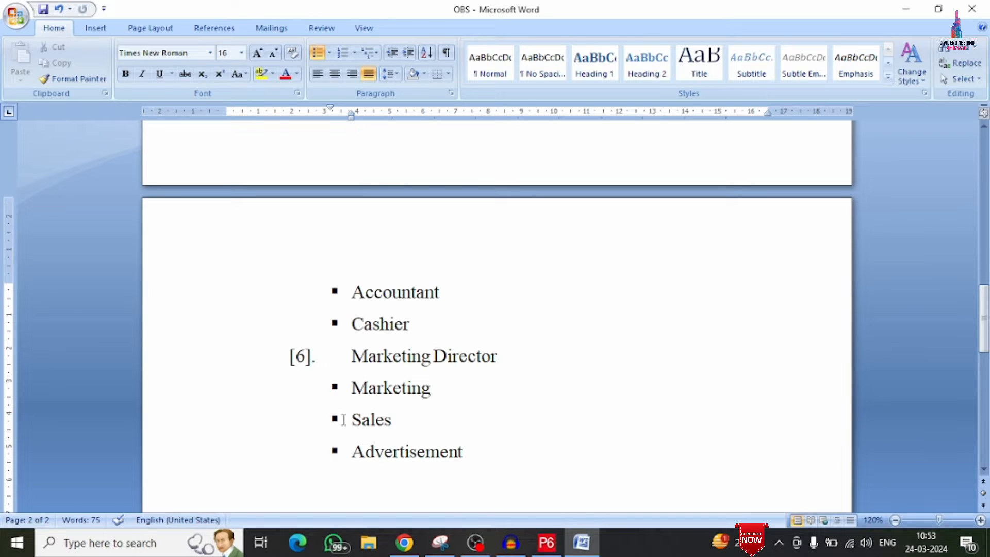
{"action": "left_click", "coordinate": [355, 468]}
{"action": "scroll", "coordinate": [366, 433], "scroll_direction": "up", "scroll_amount": 10}
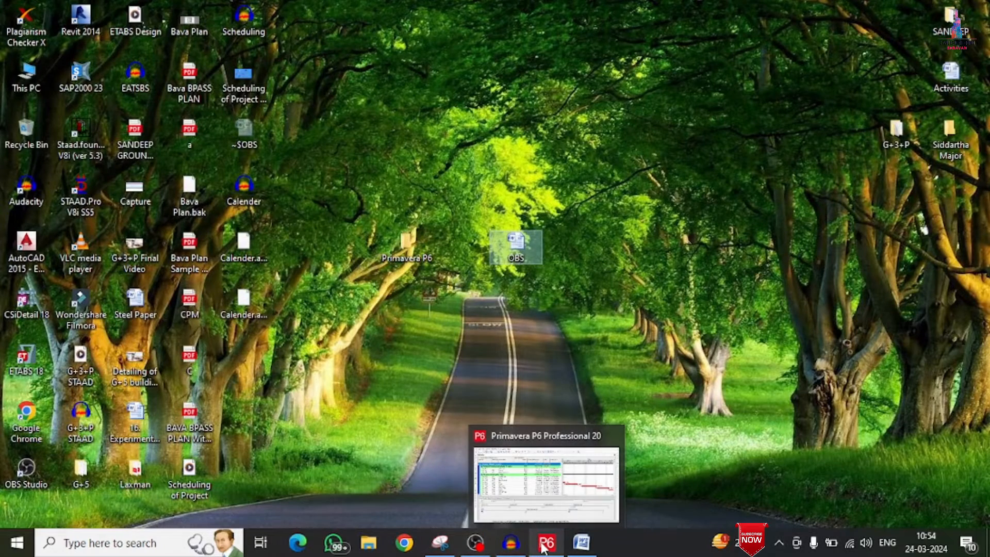
Step: Switch to Primavera P6 and delete the Ground project under Project A in the Projects view
{"action": "left_click", "coordinate": [544, 545]}
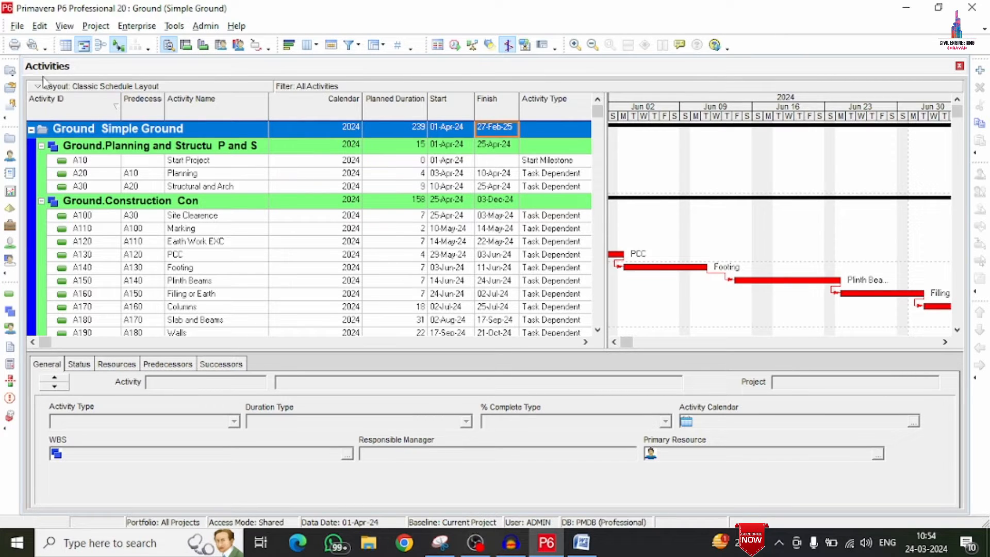
{"action": "left_click", "coordinate": [10, 138]}
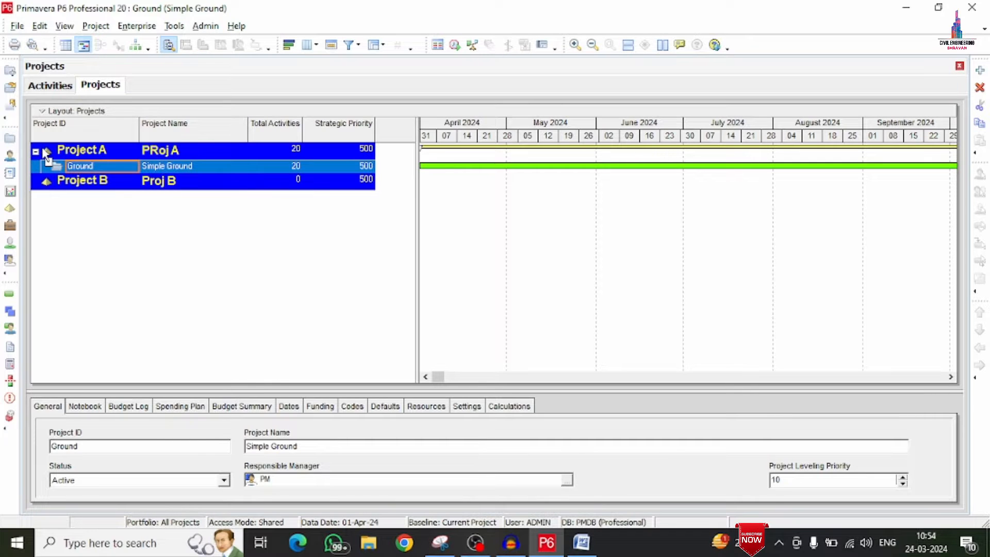
{"action": "left_click", "coordinate": [36, 151]}
{"action": "right_click", "coordinate": [80, 151]}
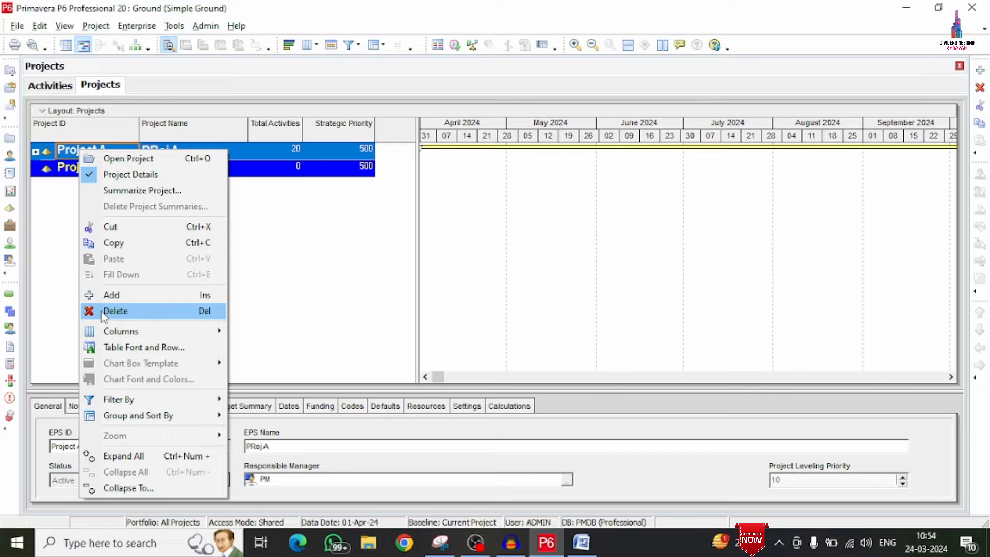
{"action": "left_click", "coordinate": [35, 151]}
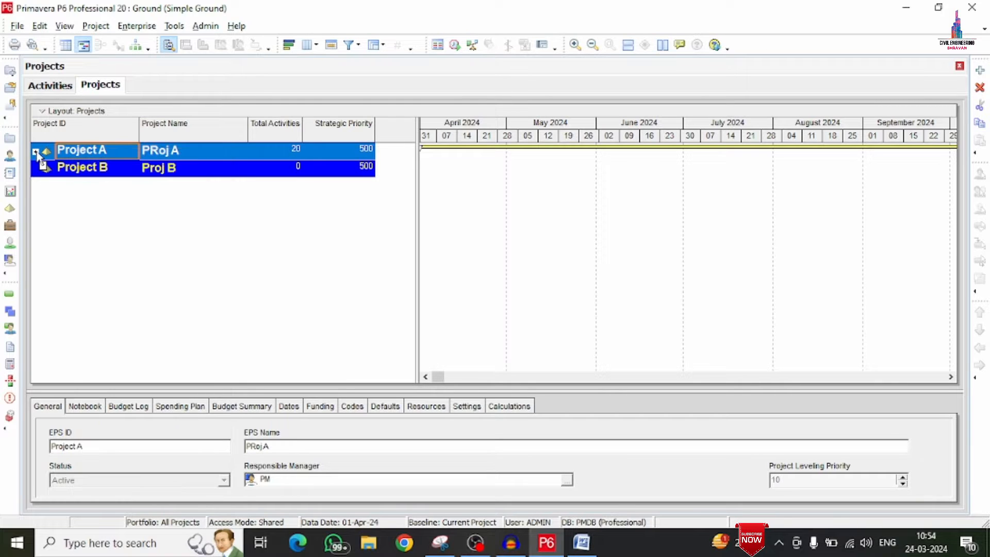
{"action": "left_click", "coordinate": [35, 151]}
{"action": "left_click", "coordinate": [80, 166]}
{"action": "right_click", "coordinate": [80, 170]}
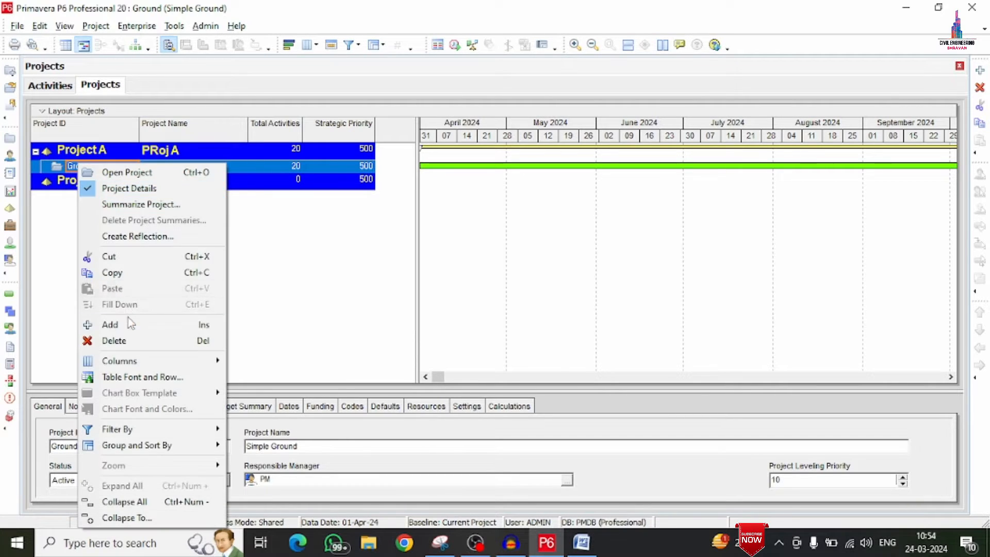
{"action": "left_click", "coordinate": [122, 338]}
{"action": "left_click", "coordinate": [485, 303]}
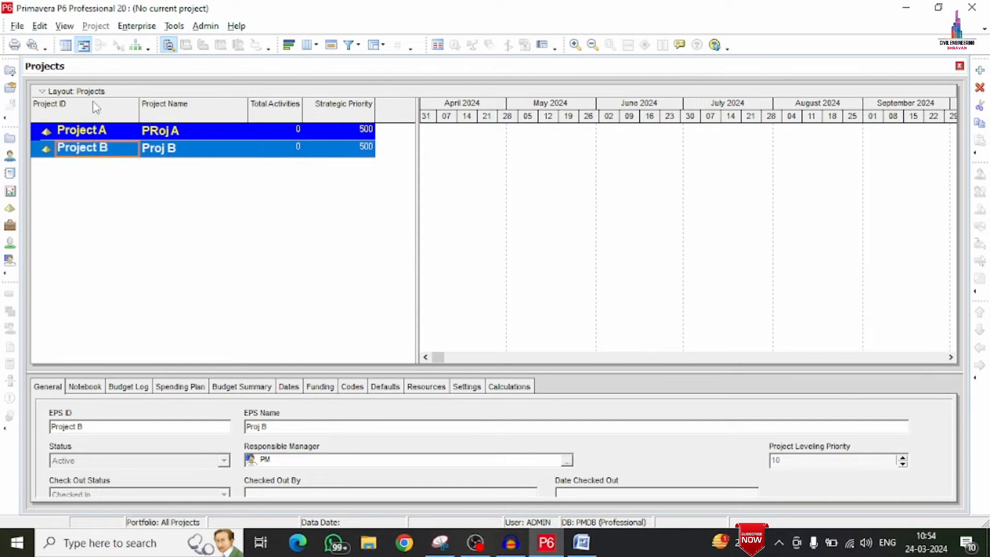
Step: Select Project A and open the enterprise Organizational Breakdown Structure
{"action": "left_click", "coordinate": [109, 131]}
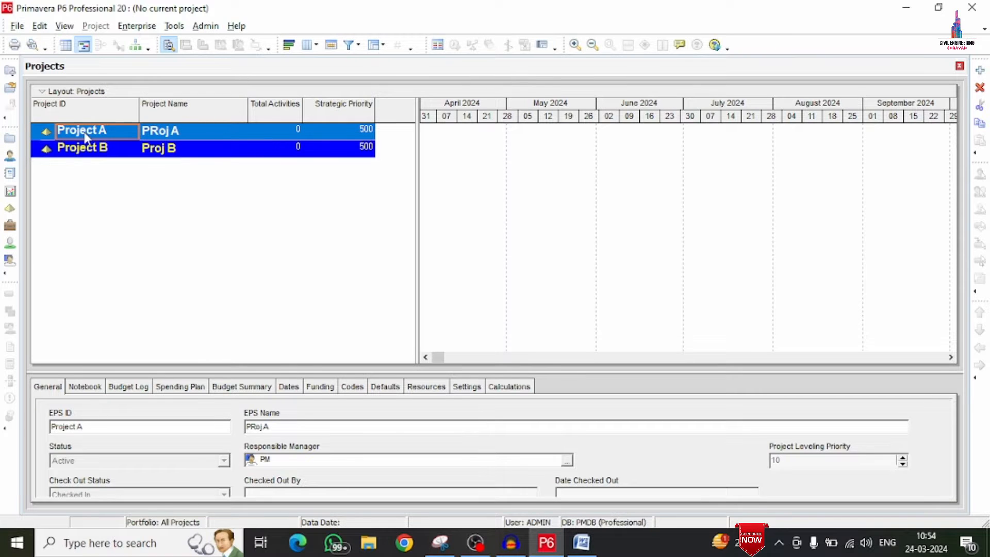
{"action": "left_click", "coordinate": [132, 27]}
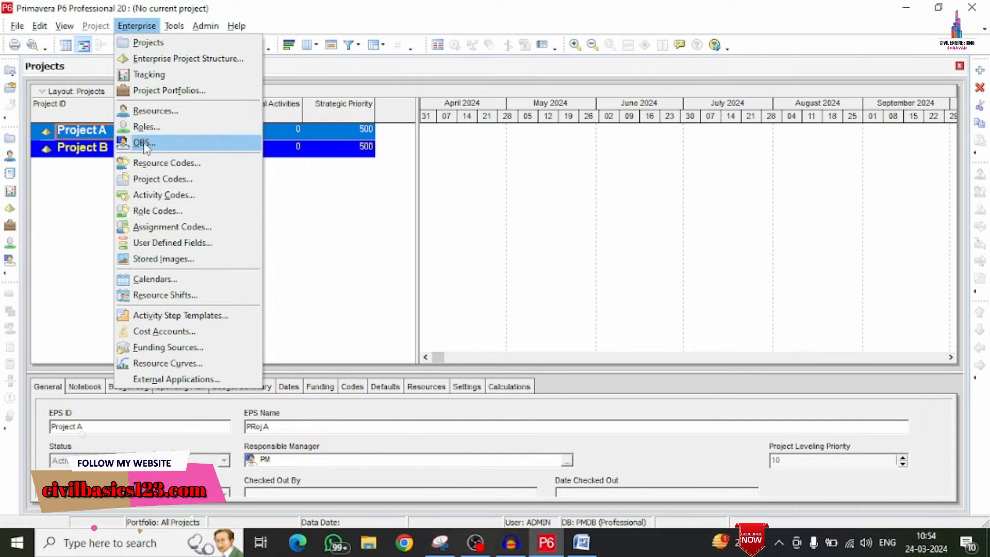
{"action": "left_click", "coordinate": [56, 230]}
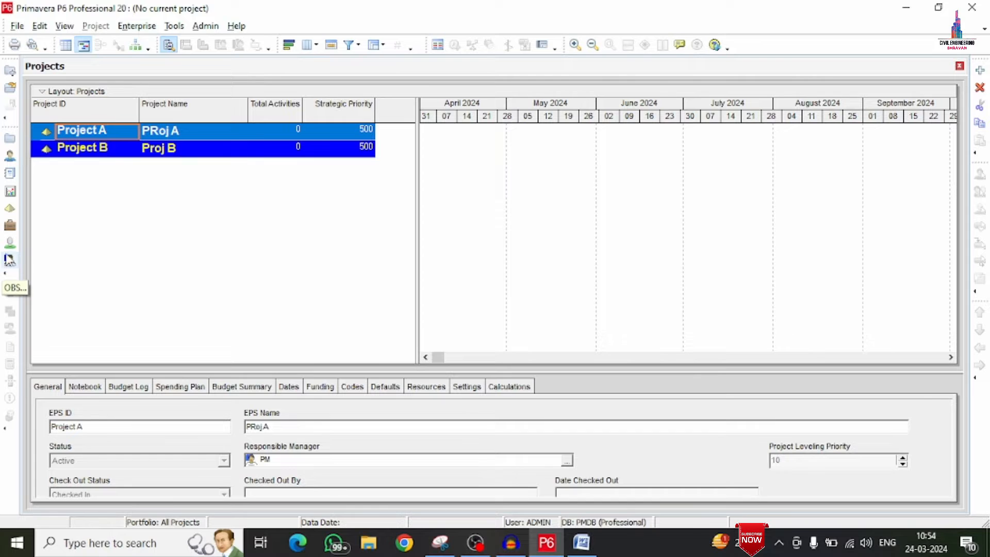
{"action": "left_click", "coordinate": [129, 27]}
{"action": "left_click", "coordinate": [135, 146]}
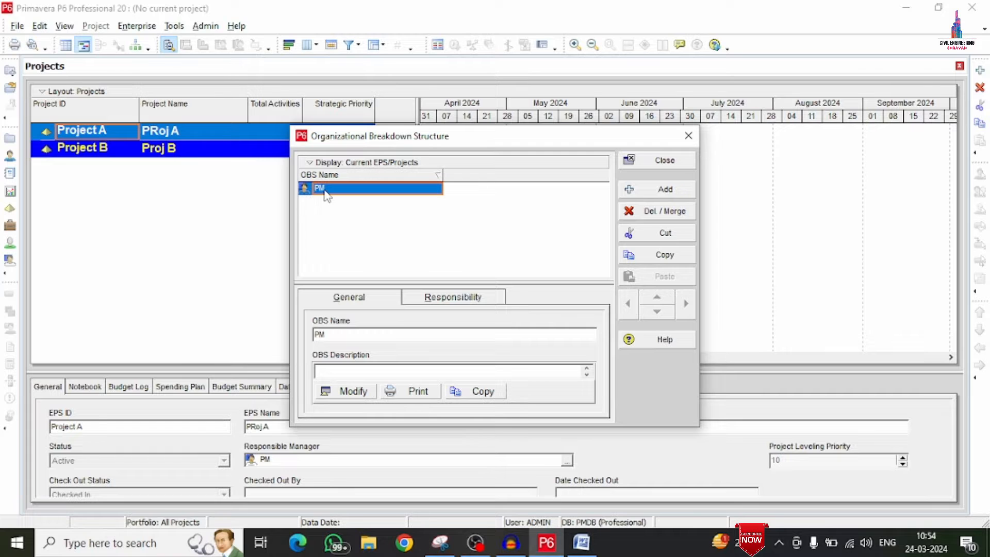
Step: Try to delete the root PM element, accepting the filter change that displays all OBS elements
{"action": "left_click", "coordinate": [628, 213]}
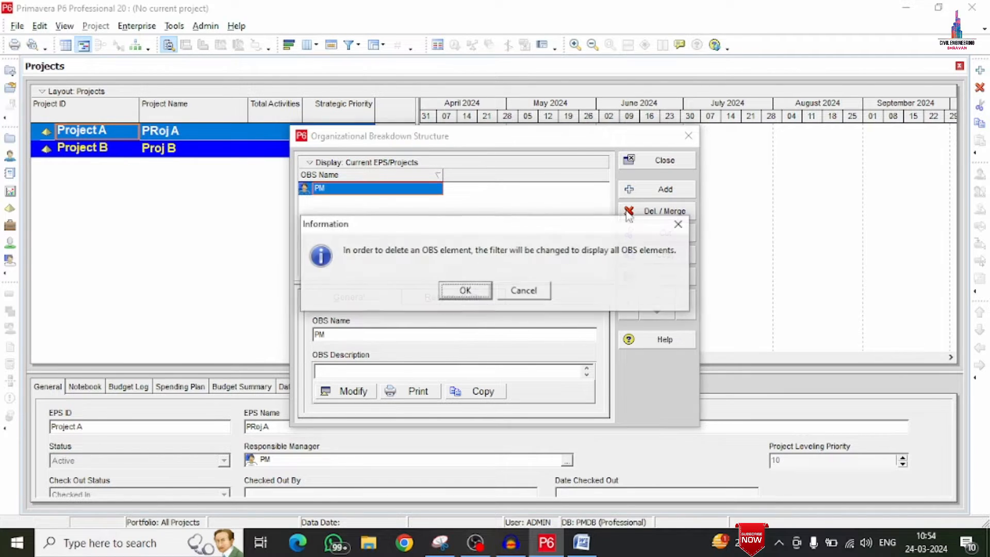
{"action": "left_click", "coordinate": [466, 289]}
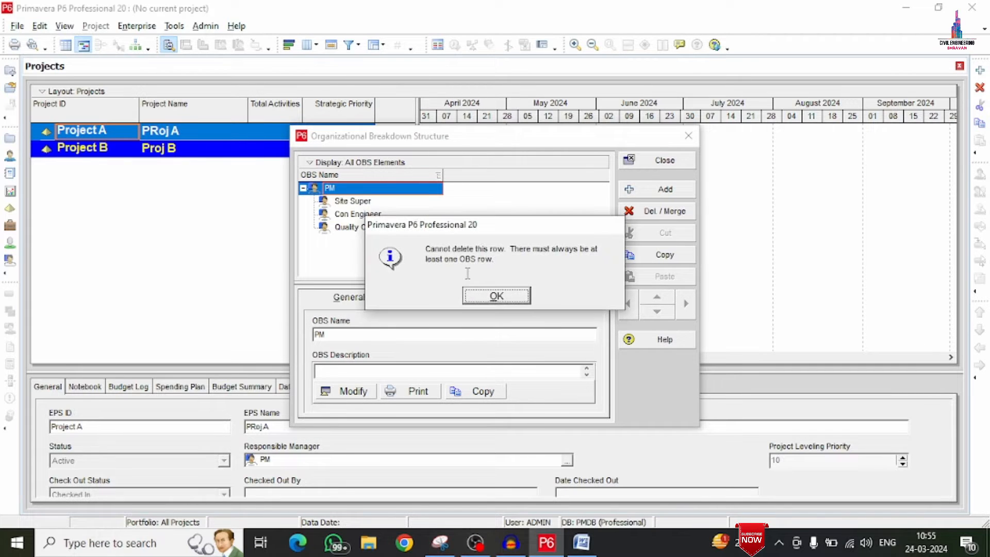
{"action": "left_click", "coordinate": [494, 295]}
Step: Delete the Site Super, Con Engineer and Quality Control elements beneath PM in the OBS
{"action": "left_click", "coordinate": [354, 202]}
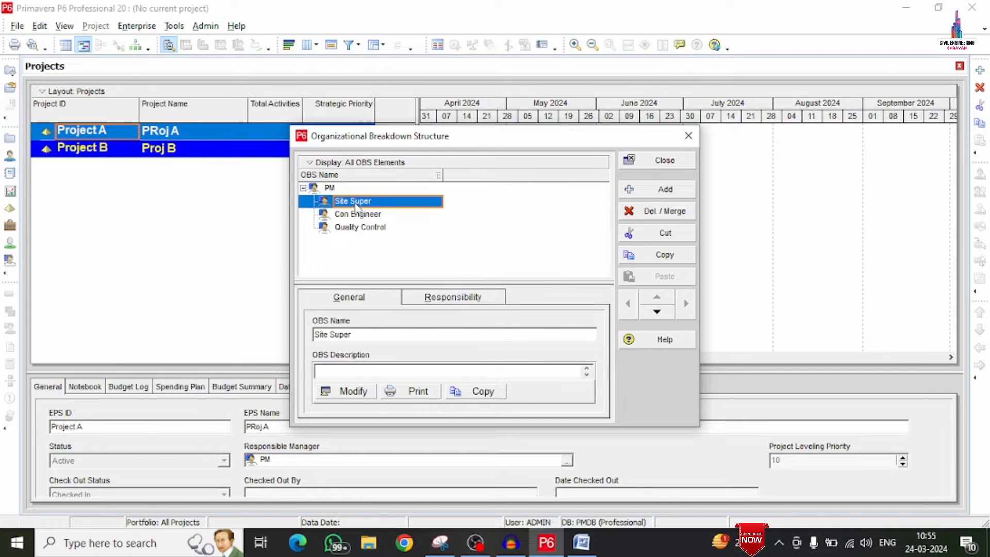
{"action": "left_click", "coordinate": [647, 211]}
{"action": "left_click", "coordinate": [458, 296]}
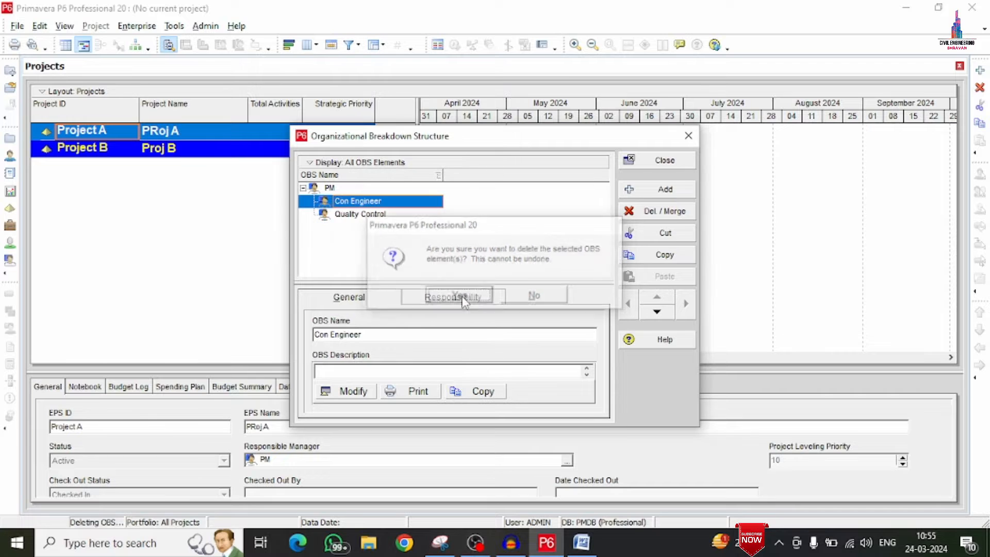
{"action": "left_click", "coordinate": [651, 211]}
{"action": "left_click", "coordinate": [459, 295]}
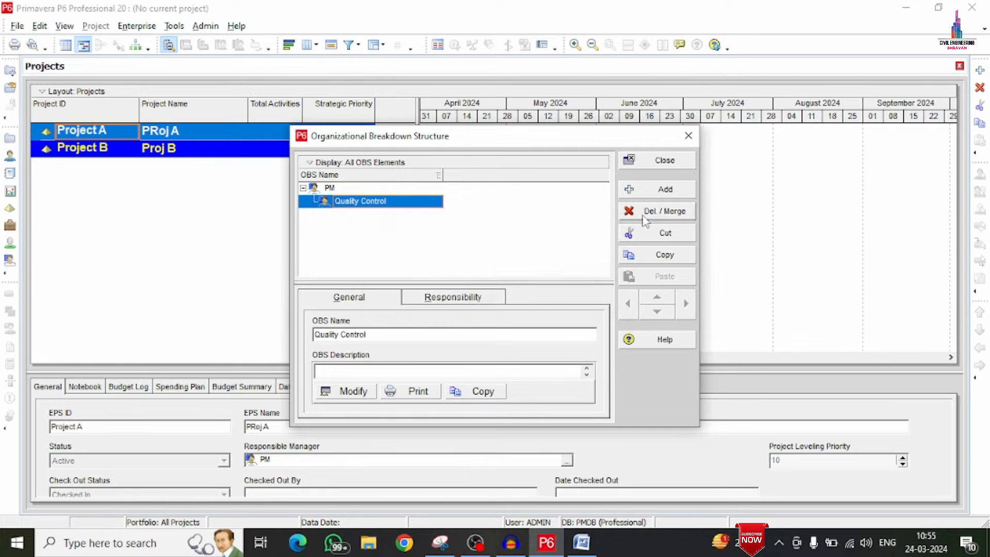
{"action": "left_click", "coordinate": [646, 211]}
{"action": "left_click", "coordinate": [457, 296]}
{"action": "left_click", "coordinate": [651, 210]}
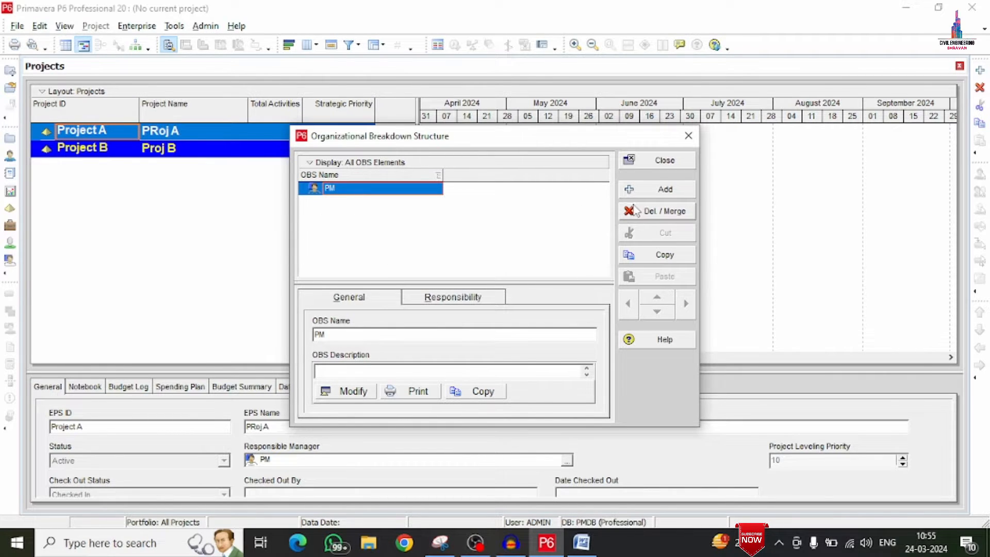
{"action": "left_click", "coordinate": [497, 294]}
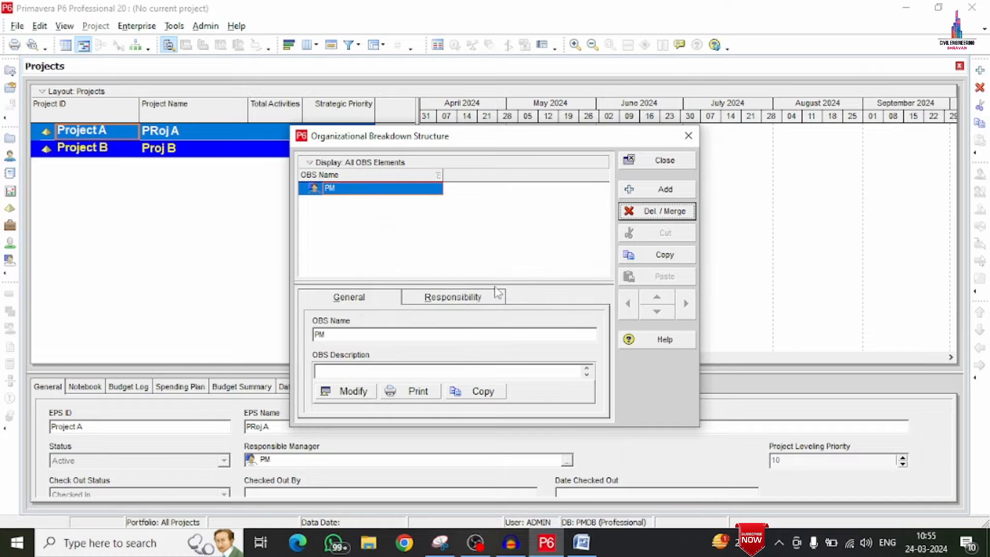
Step: Rename the root OBS element PM as MD
{"action": "left_click", "coordinate": [368, 189]}
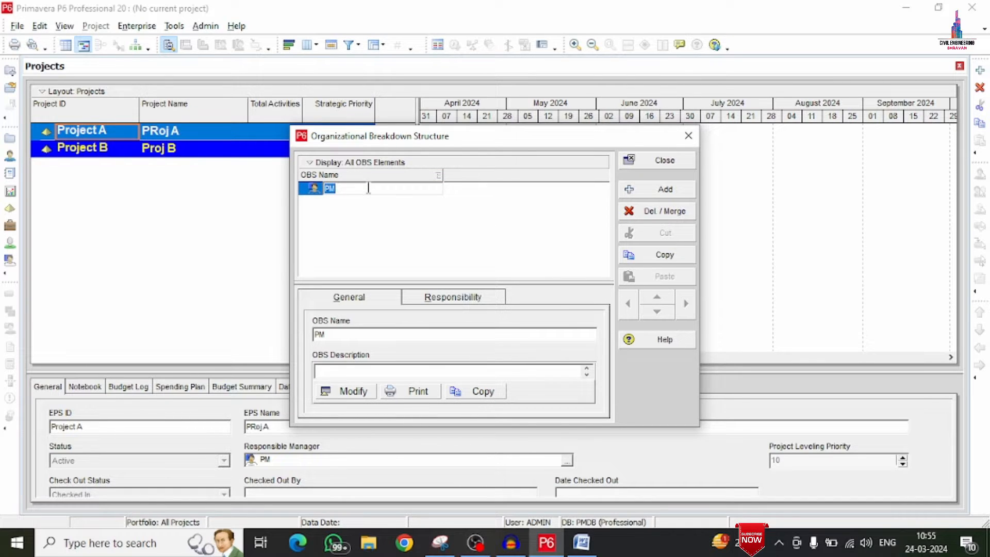
{"action": "left_click", "coordinate": [370, 220]}
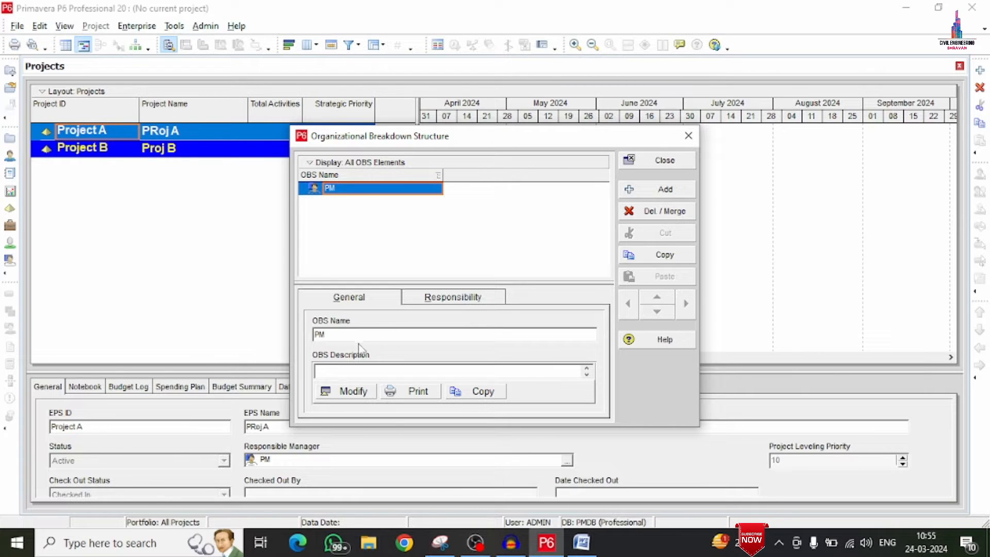
{"action": "left_click", "coordinate": [344, 191]}
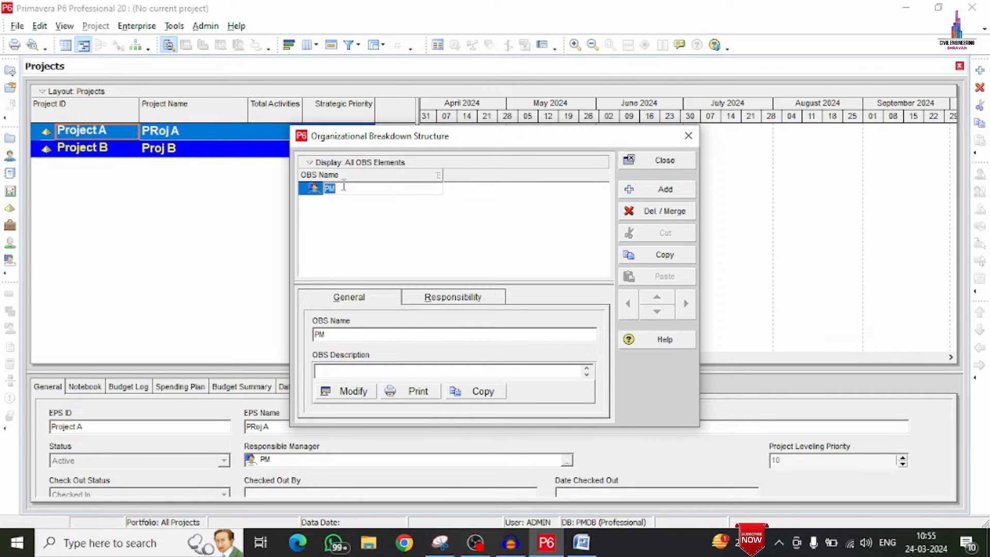
{"action": "type", "text": "M"}
{"action": "left_click", "coordinate": [336, 225]}
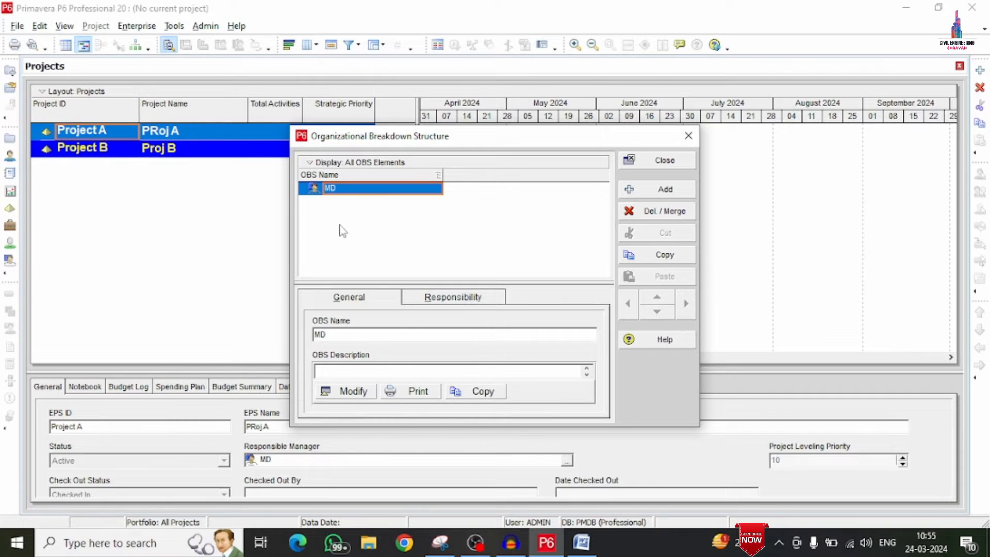
Step: Add a new element beneath MD in the OBS, and review the full example outline in the Word document
{"action": "left_click", "coordinate": [650, 191]}
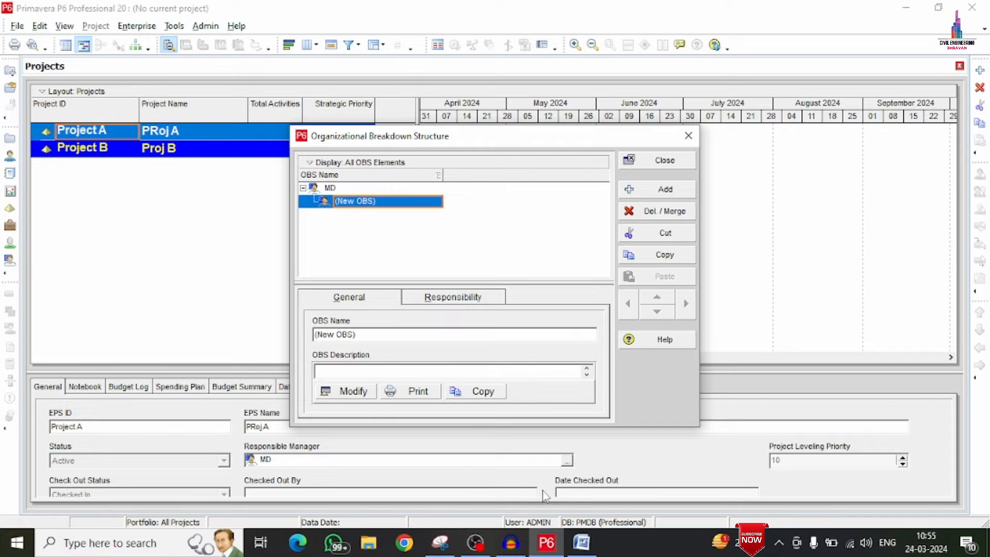
{"action": "left_click", "coordinate": [581, 542]}
{"action": "scroll", "coordinate": [388, 253], "scroll_direction": "down", "scroll_amount": 5}
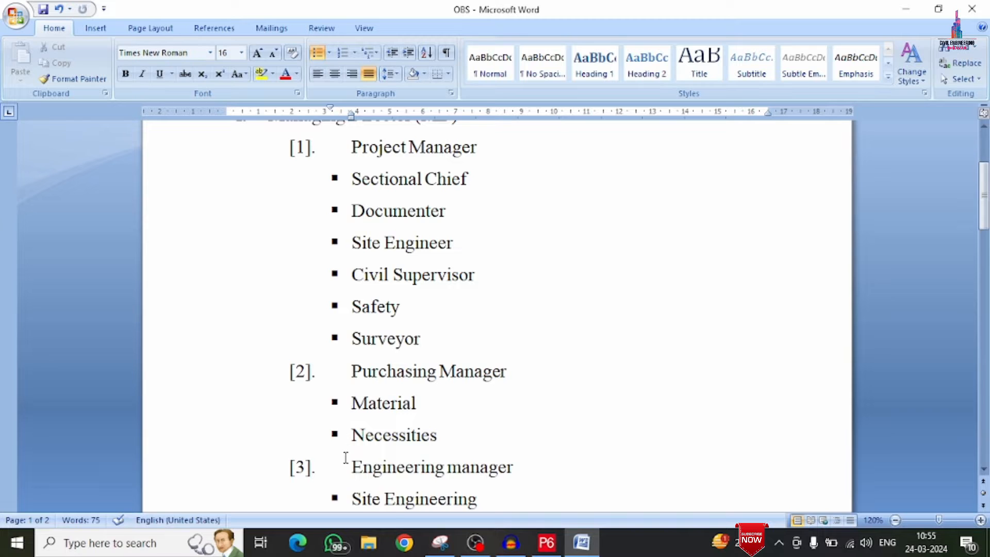
{"action": "scroll", "coordinate": [345, 458], "scroll_direction": "down", "scroll_amount": 6}
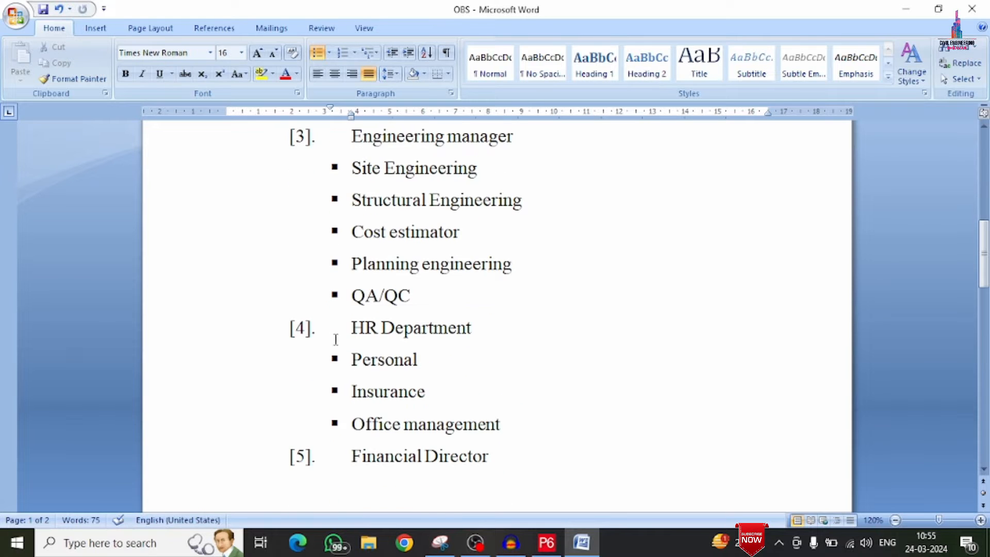
{"action": "scroll", "coordinate": [336, 339], "scroll_direction": "down", "scroll_amount": 8}
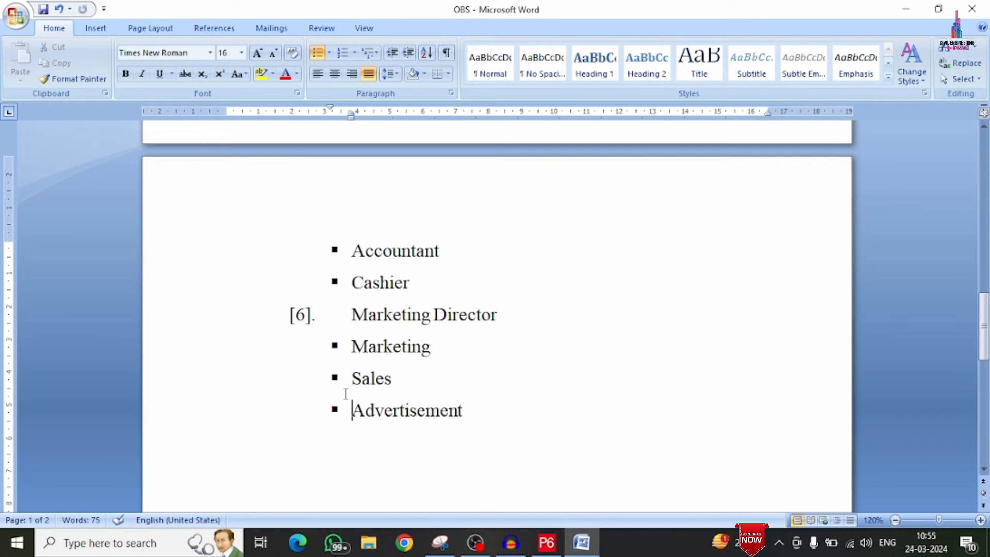
{"action": "scroll", "coordinate": [350, 346], "scroll_direction": "up", "scroll_amount": 18}
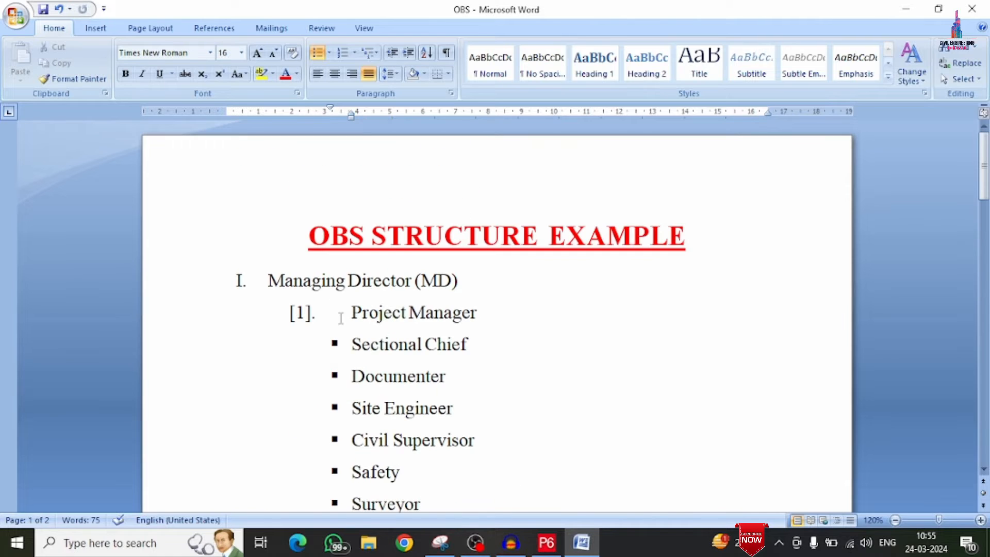
Step: Copy Project Manager from the Word outline and use it, without the list number, as the name of the new element in Primavera P6
{"action": "left_click_drag", "start_coordinate": [341, 317], "coordinate": [479, 320]}
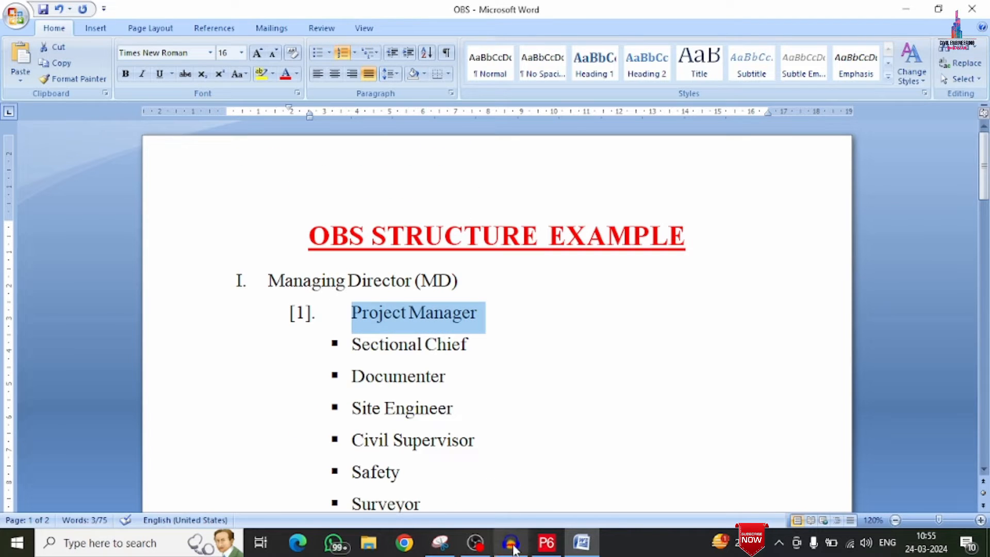
{"action": "left_click", "coordinate": [552, 545]}
{"action": "left_click", "coordinate": [396, 202]}
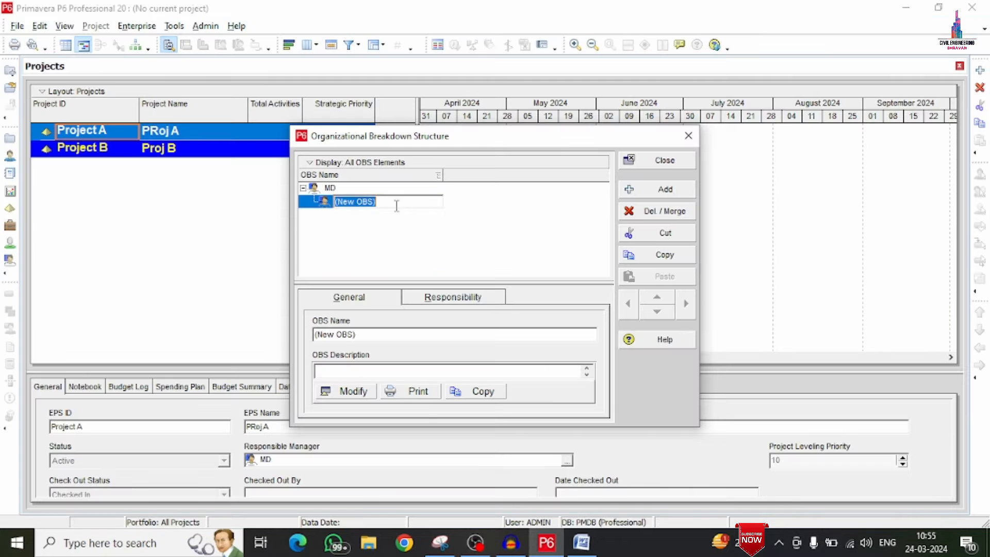
{"action": "type", "text": "[1]\tProject Manager"}
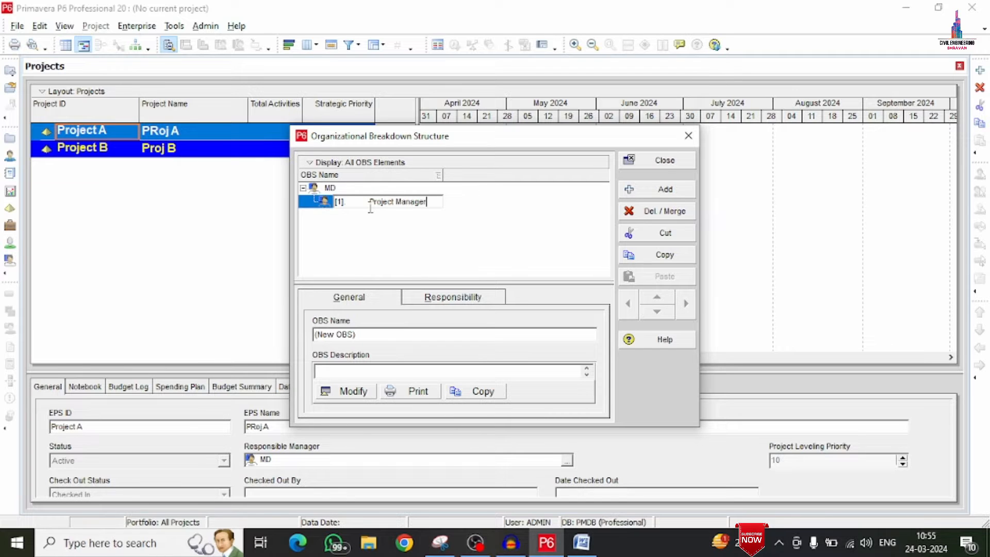
{"action": "key", "text": "BackSpace"}
{"action": "key", "text": "BackSpace"}
{"action": "key", "text": "BackSpace"}
{"action": "key", "text": "BackSpace"}
{"action": "key", "text": "BackSpace"}
{"action": "key", "text": "Return"}
Step: Add five more OBS elements beneath MD at the same level as Project Manager
{"action": "left_click", "coordinate": [663, 185]}
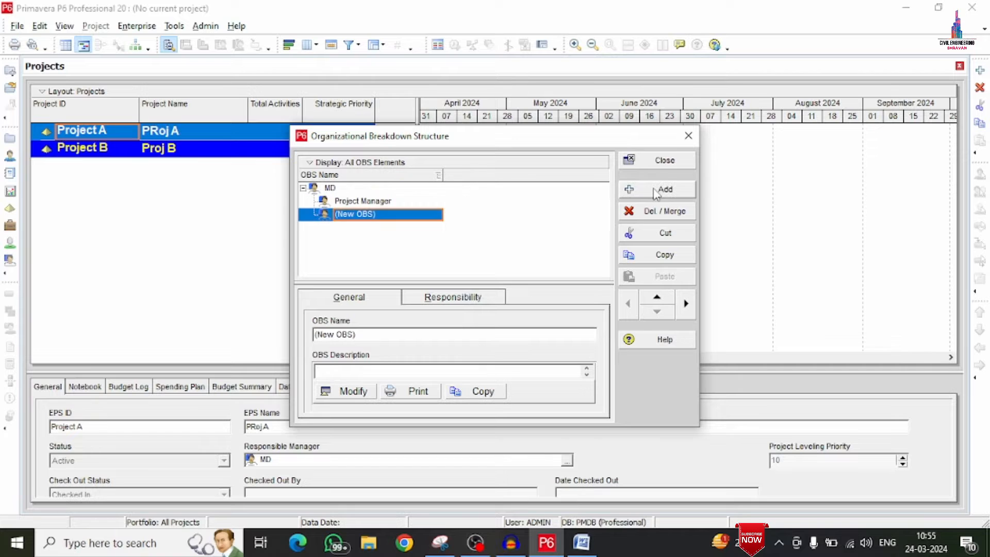
{"action": "left_click", "coordinate": [656, 192]}
{"action": "left_click", "coordinate": [656, 192]}
{"action": "left_click", "coordinate": [656, 191]}
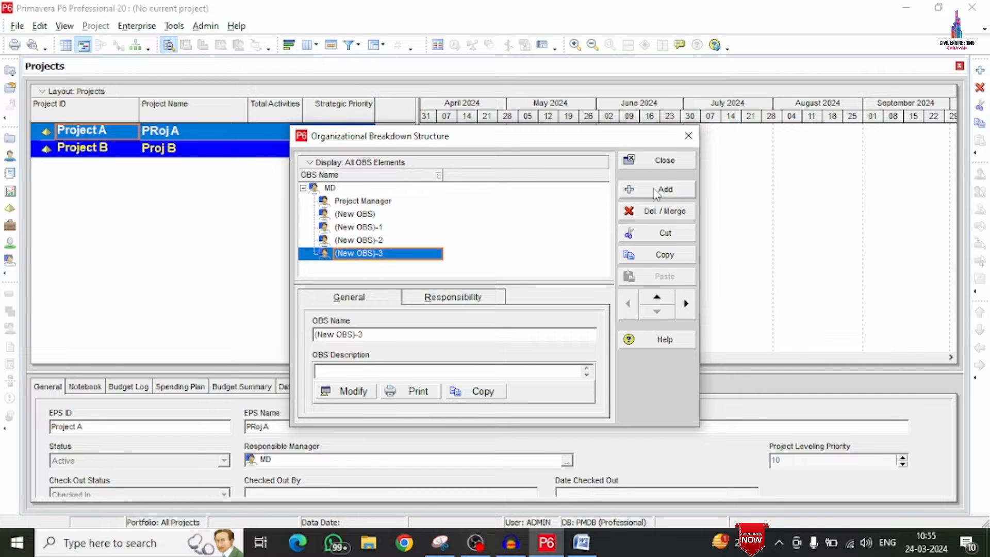
{"action": "left_click", "coordinate": [655, 192]}
Step: Copy the second manager title from the Word outline and rename the element below Project Manager as Purchasing Manager in Primavera P6
{"action": "left_click", "coordinate": [588, 547]}
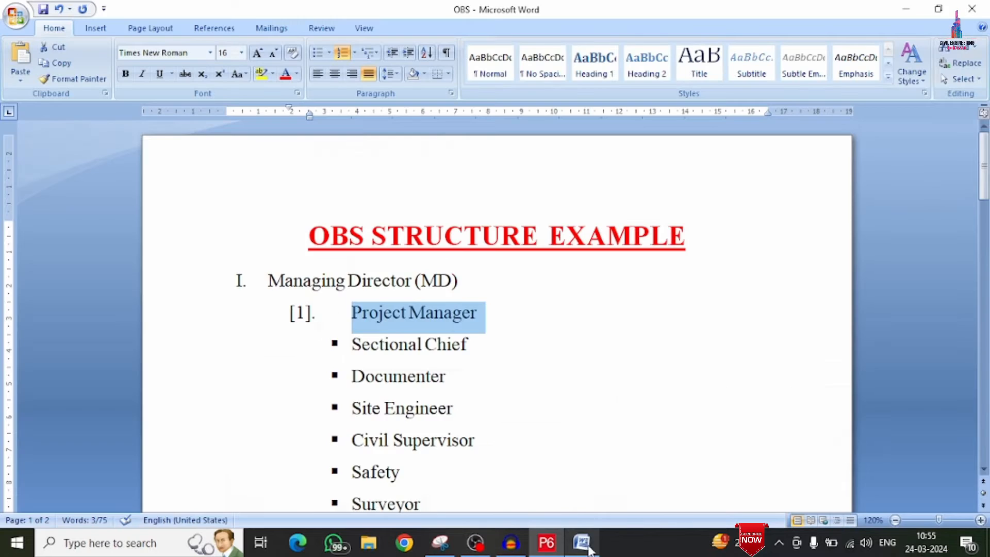
{"action": "scroll", "coordinate": [444, 250], "scroll_direction": "down", "scroll_amount": 2}
{"action": "left_click_drag", "start_coordinate": [513, 330], "coordinate": [365, 337]}
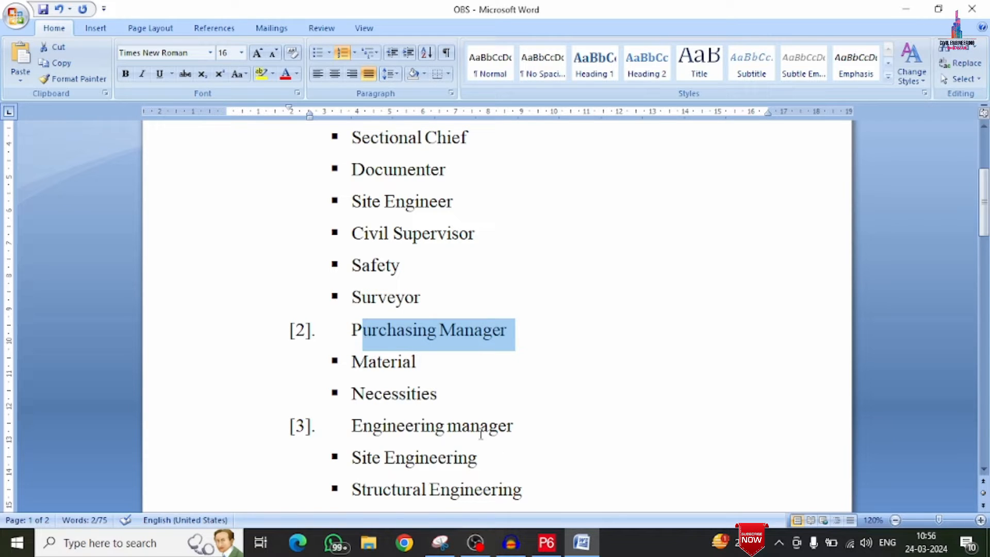
{"action": "left_click", "coordinate": [546, 542]}
{"action": "double_click", "coordinate": [358, 215]}
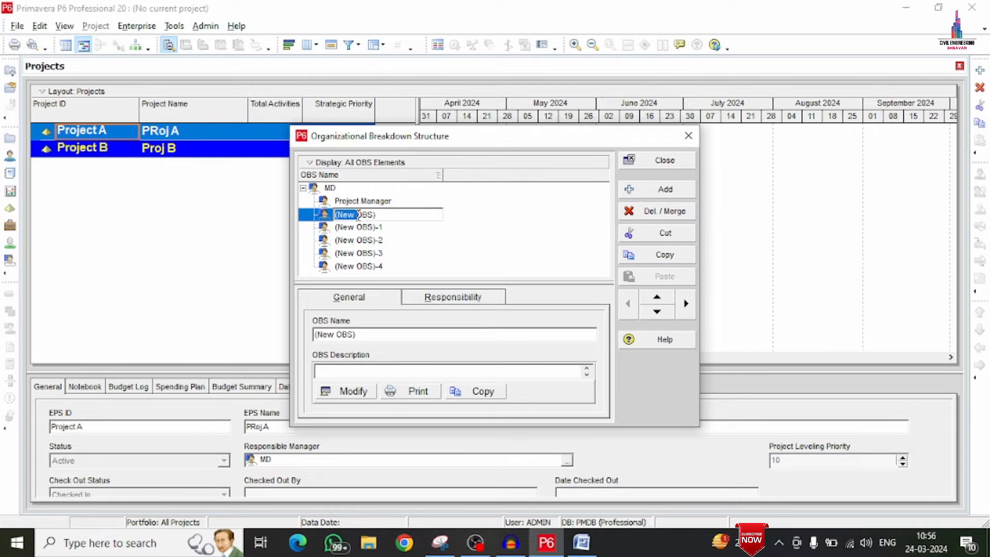
{"action": "left_click", "coordinate": [358, 215]}
{"action": "type", "text": "Purchasing Manager"}
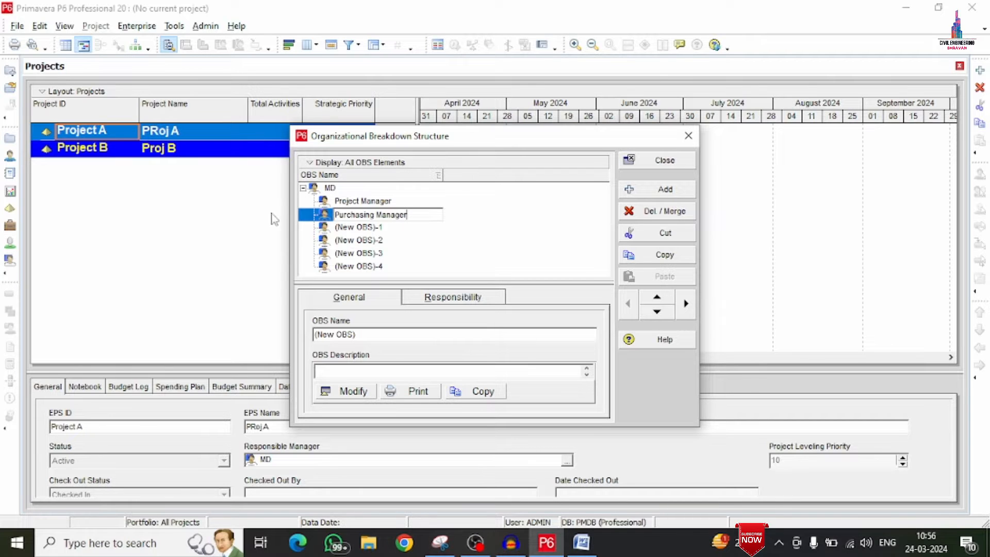
Step: Copy the third title from the Word outline and rename the element below Purchasing Manager as Engineering manager in Primavera P6
{"action": "left_click", "coordinate": [349, 227]}
{"action": "left_click", "coordinate": [580, 542]}
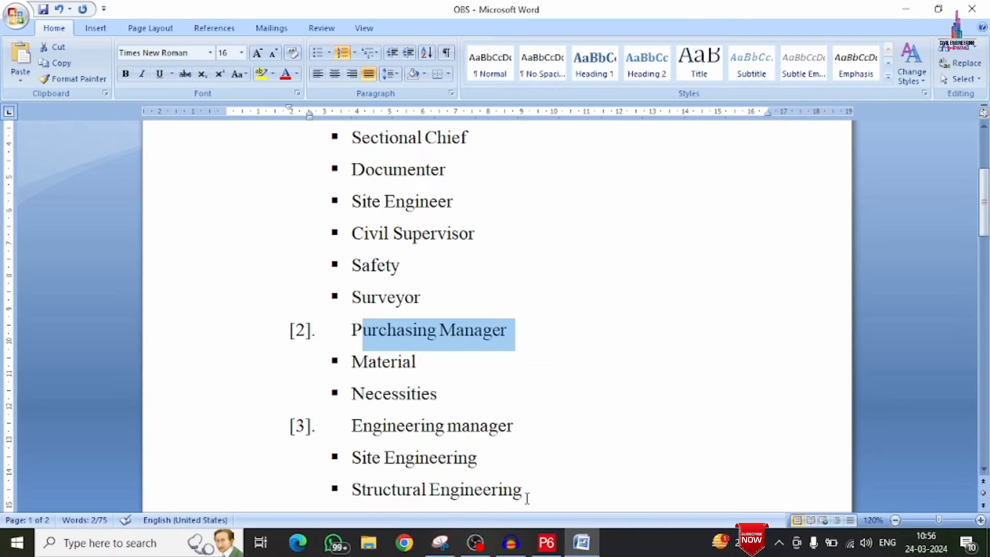
{"action": "scroll", "coordinate": [397, 303], "scroll_direction": "down", "scroll_amount": 2}
{"action": "left_click_drag", "start_coordinate": [513, 219], "coordinate": [363, 219]}
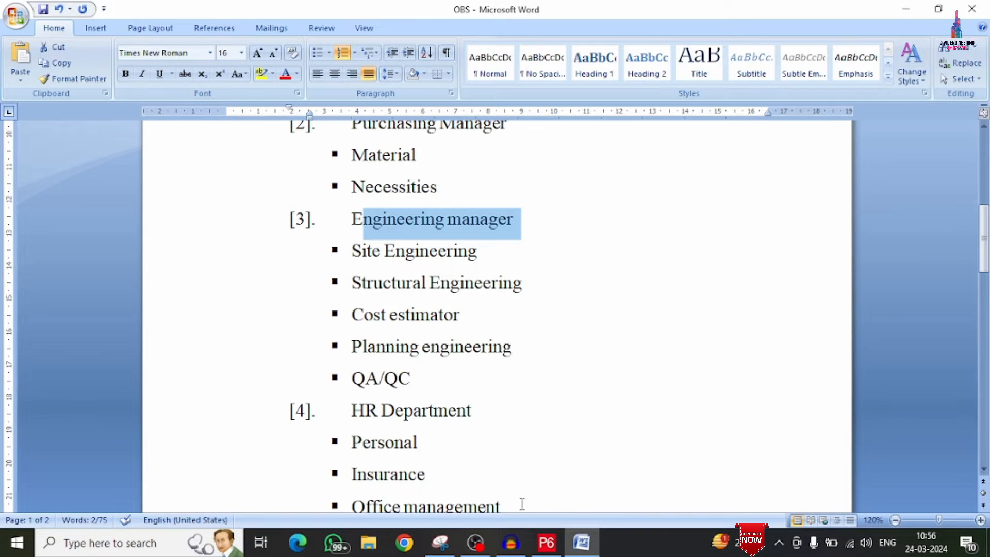
{"action": "left_click", "coordinate": [547, 542]}
{"action": "left_click", "coordinate": [392, 226]}
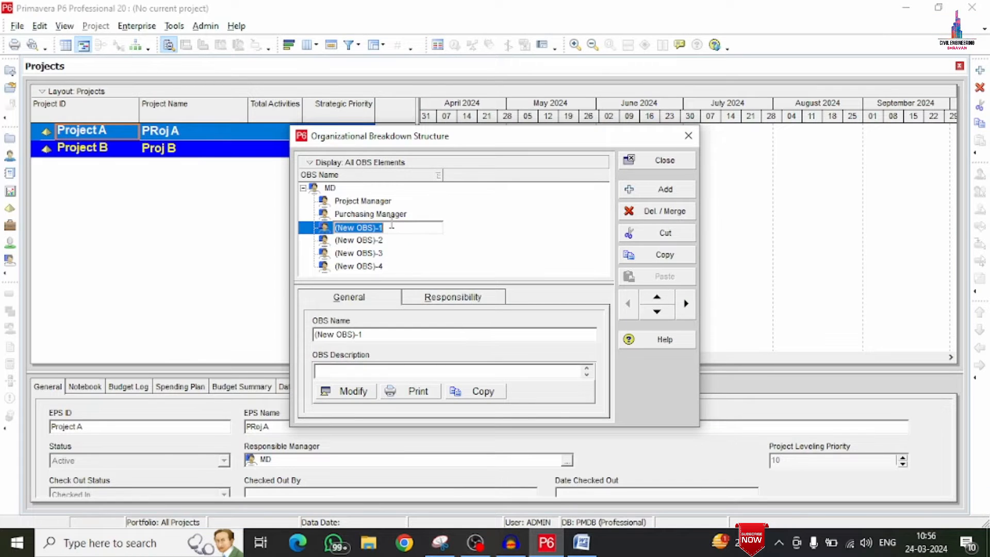
{"action": "type", "text": "Engineering manager"}
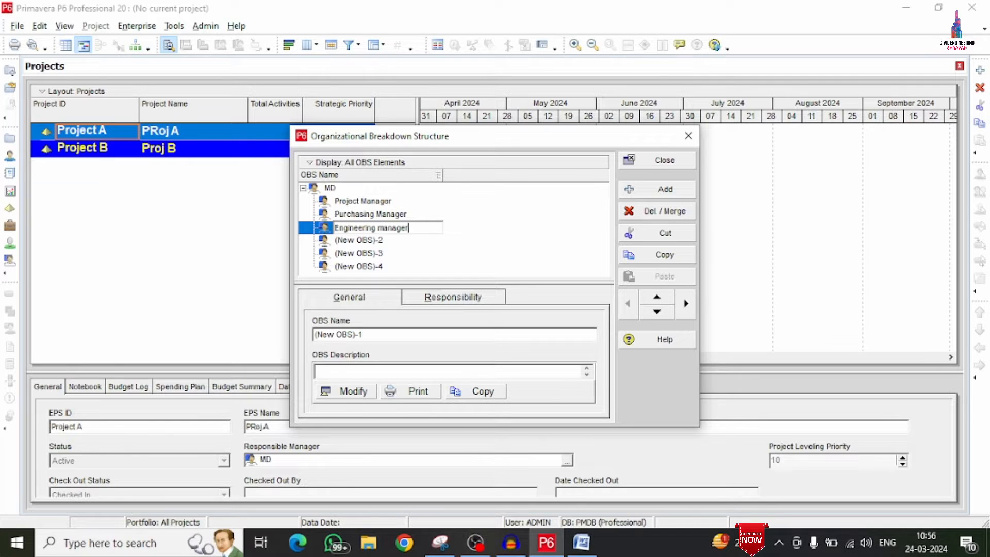
Step: Copy the fourth title from the Word outline and rename the element below Engineering manager as HR Department in Primavera P6
{"action": "left_click", "coordinate": [363, 242]}
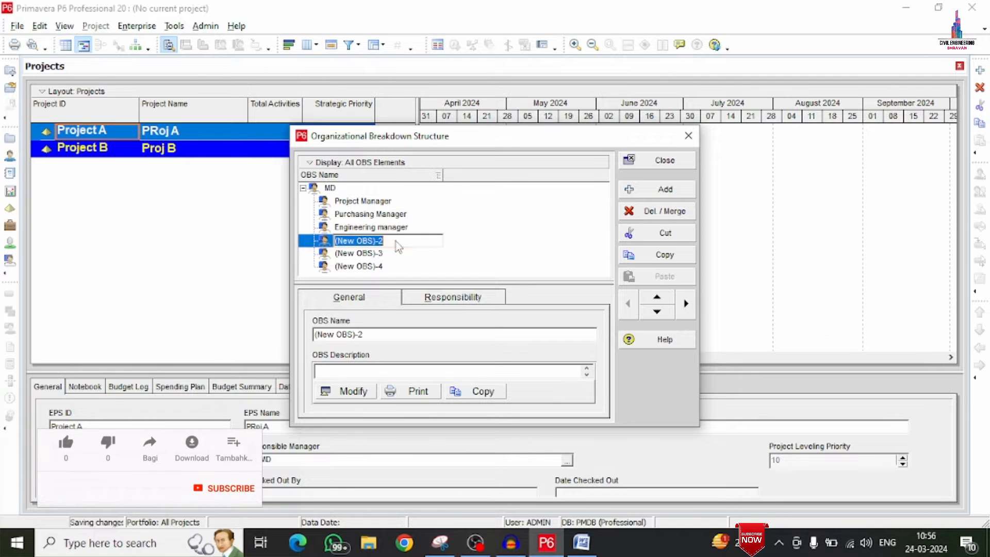
{"action": "left_click", "coordinate": [586, 550]}
{"action": "scroll", "coordinate": [474, 247], "scroll_direction": "down", "scroll_amount": 2}
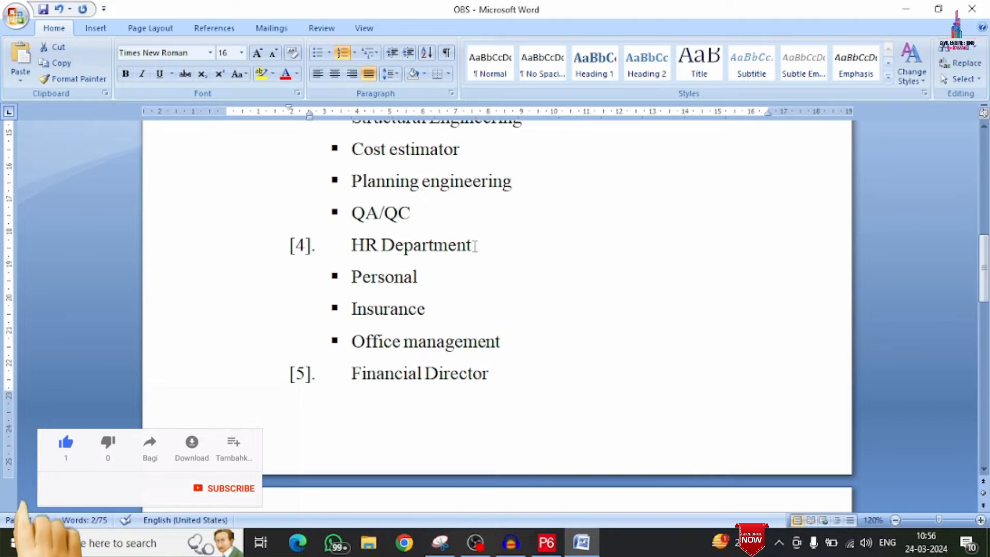
{"action": "left_click_drag", "start_coordinate": [471, 246], "coordinate": [370, 248]}
{"action": "key", "text": "ctrl+c"}
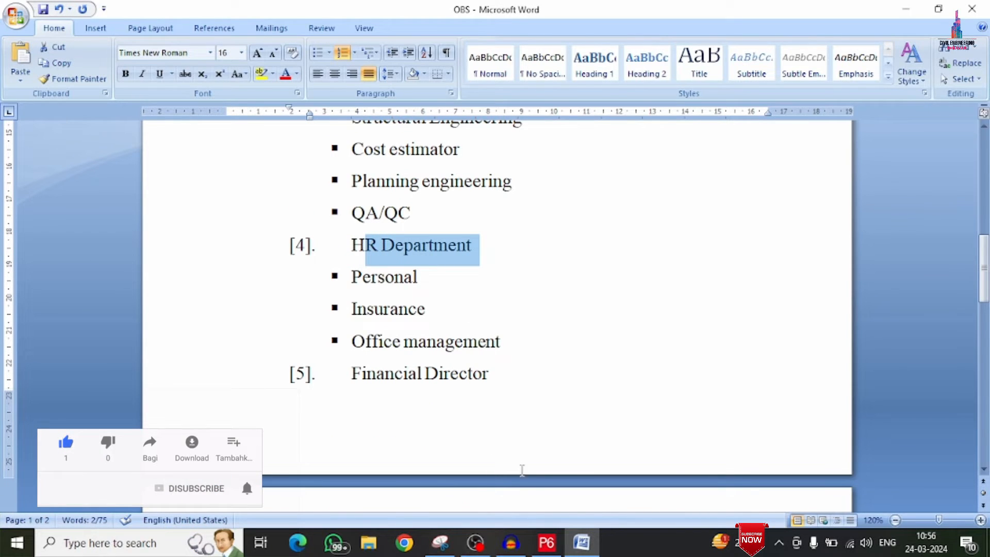
{"action": "left_click", "coordinate": [545, 541]}
{"action": "type", "text": "H"}
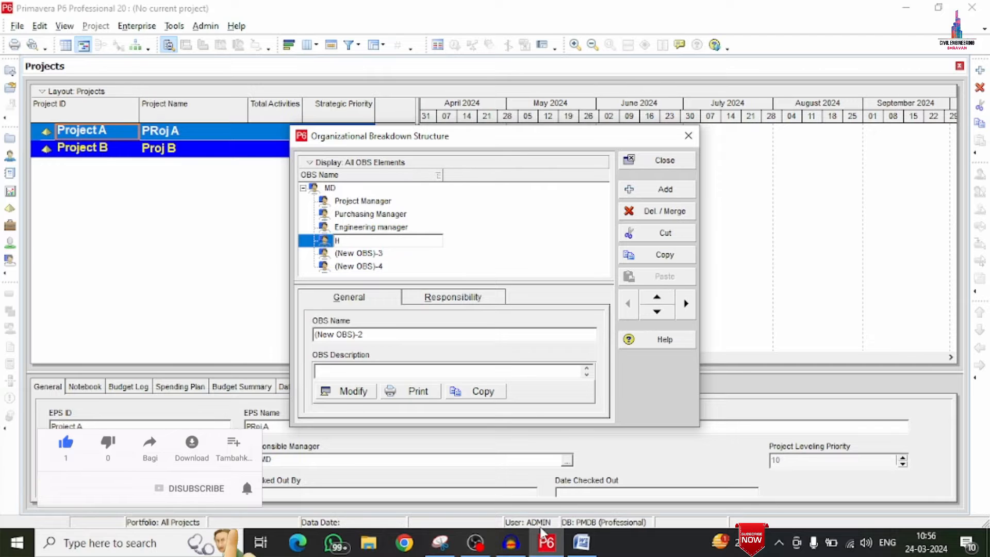
{"action": "key", "text": "ctrl+v"}
Step: Copy the fifth title from the Word outline and rename the element below HR Department as Financial Director in Primavera P6
{"action": "double_click", "coordinate": [359, 254]}
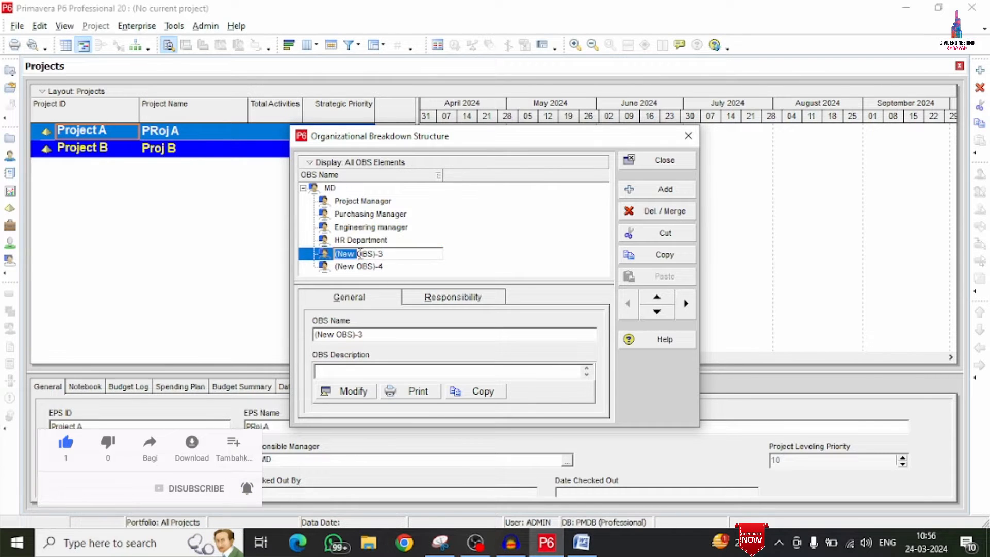
{"action": "left_click", "coordinate": [581, 542]}
{"action": "scroll", "coordinate": [470, 375], "scroll_direction": "down", "scroll_amount": 2}
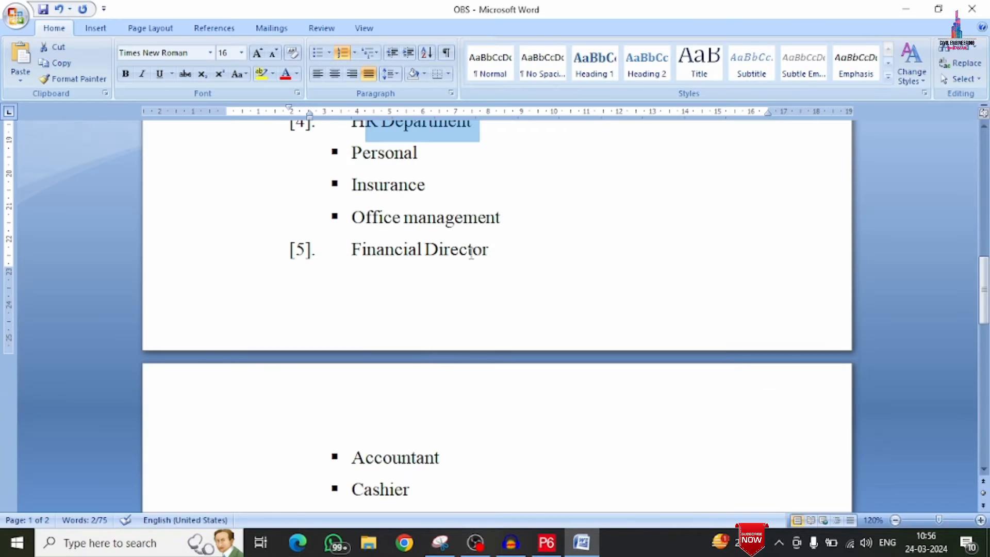
{"action": "left_click", "coordinate": [496, 253]}
{"action": "left_click_drag", "start_coordinate": [496, 256], "coordinate": [361, 252]}
{"action": "key", "text": "ctrl+c"}
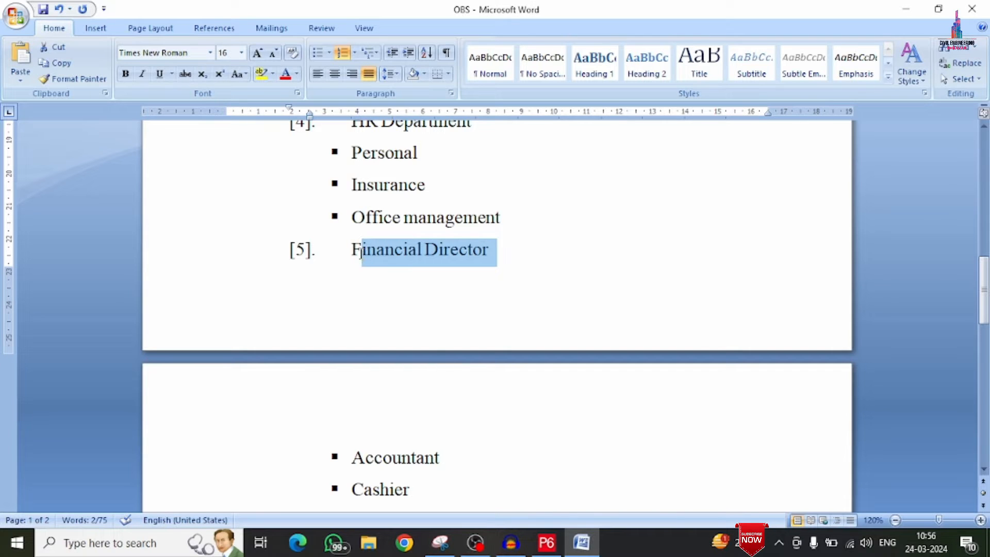
{"action": "left_click", "coordinate": [547, 542]}
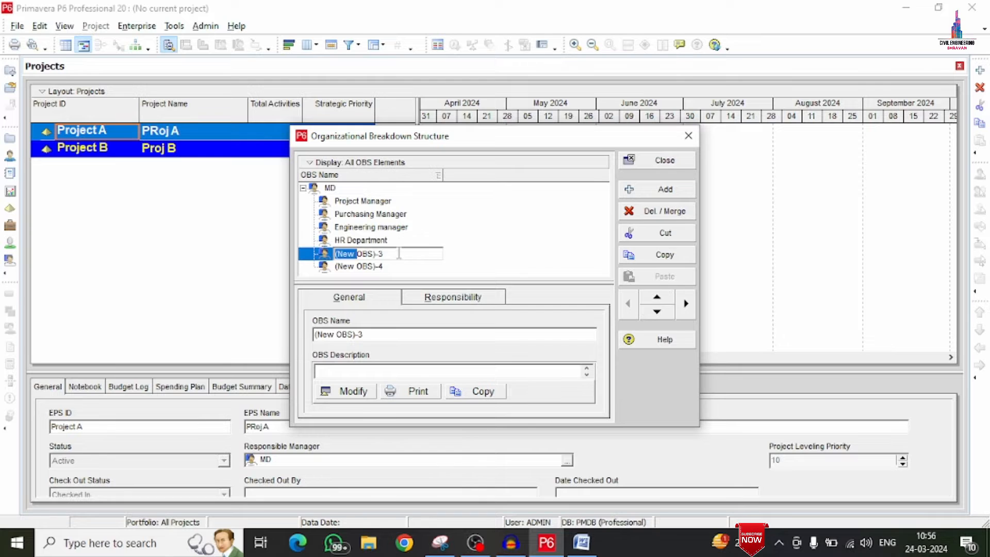
{"action": "left_click_drag", "start_coordinate": [399, 253], "coordinate": [274, 238]}
{"action": "type", "text": "F"}
{"action": "key", "text": "ctrl+v"}
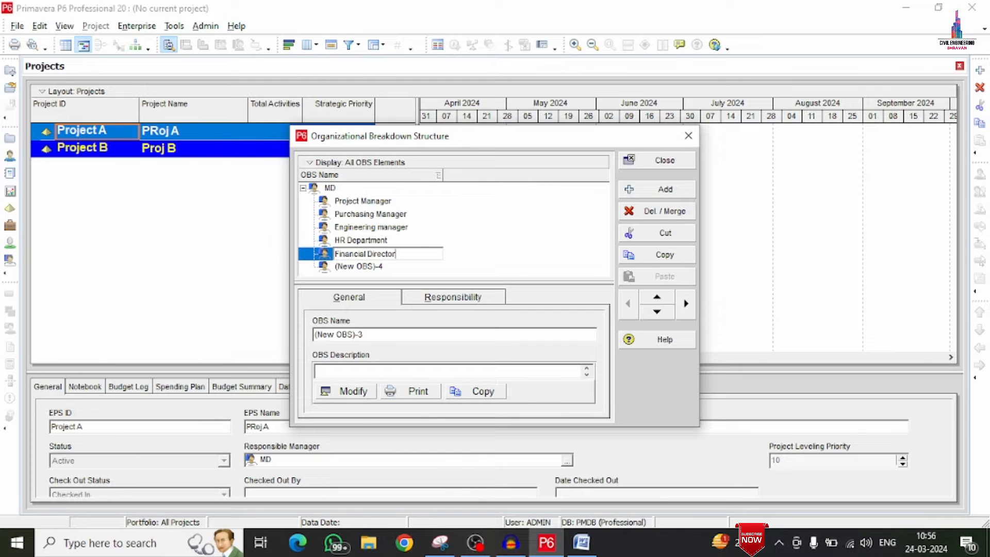
Step: Copy the sixth title from the Word outline and rename the last element beneath MD as Marketing Director in Primavera P6
{"action": "left_click", "coordinate": [359, 267]}
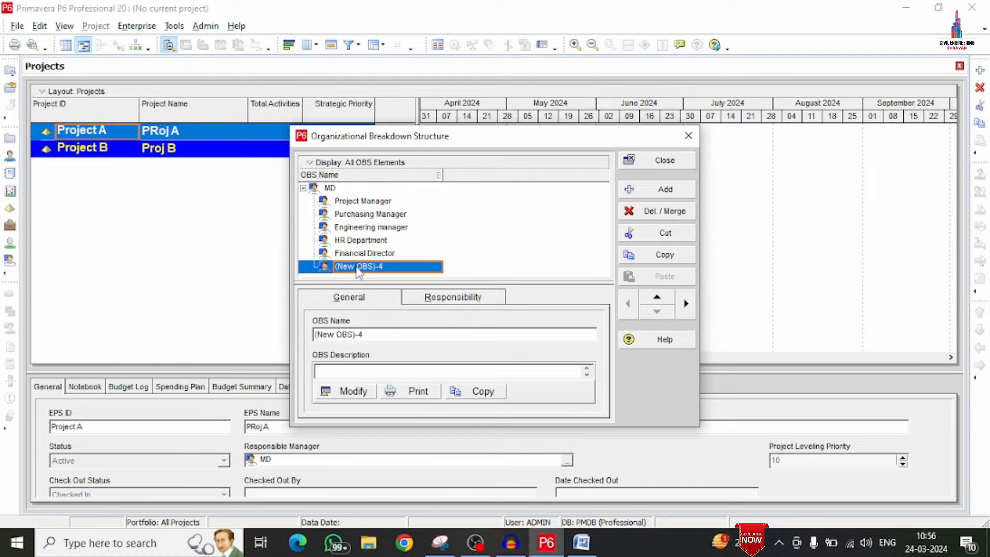
{"action": "left_click", "coordinate": [581, 542]}
{"action": "scroll", "coordinate": [438, 310], "scroll_direction": "down", "scroll_amount": 4}
{"action": "left_click_drag", "start_coordinate": [525, 315], "coordinate": [369, 335]}
{"action": "key", "text": "ctrl+c"}
{"action": "left_click", "coordinate": [369, 325]}
{"action": "left_click", "coordinate": [502, 318]}
{"action": "left_click", "coordinate": [546, 542]}
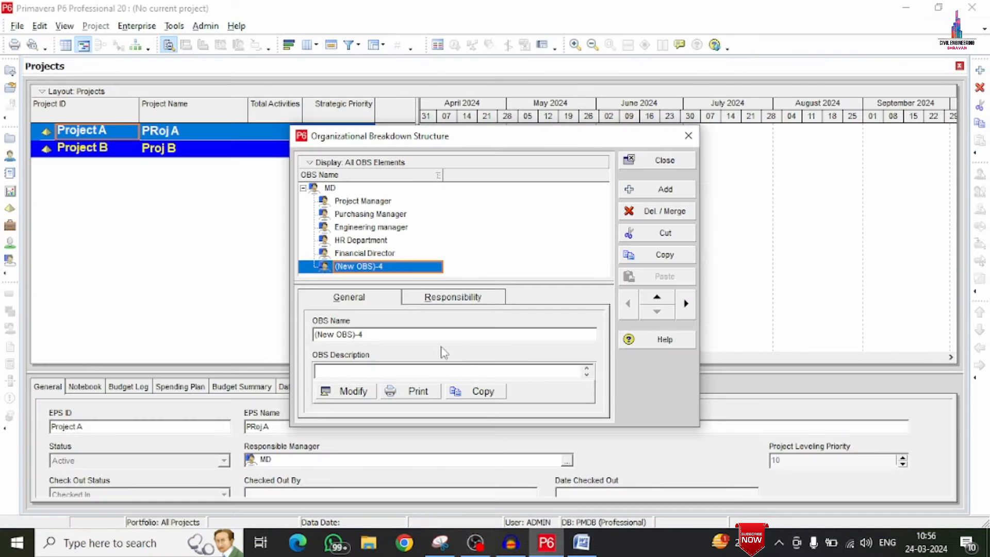
{"action": "left_click", "coordinate": [406, 269]}
{"action": "key", "text": "ctrl+v"}
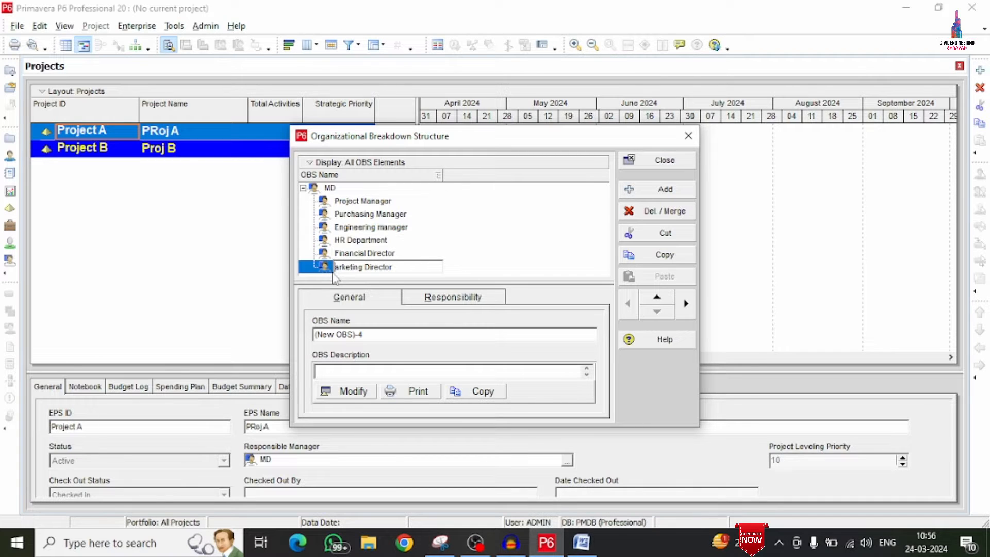
{"action": "type", "text": "M"}
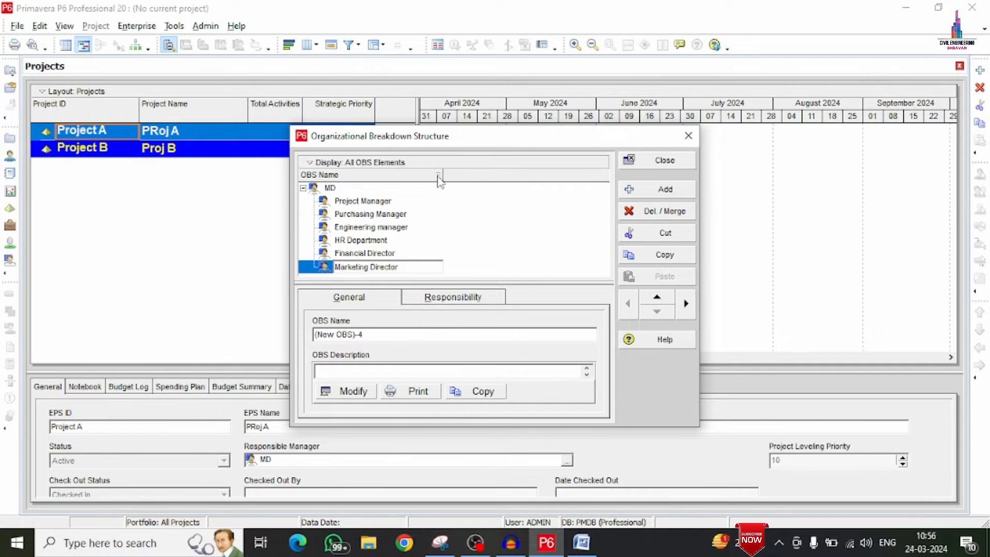
Step: Check Project Manager's roles in the Word outline and add six subordinate elements beneath Project Manager in Primavera P6
{"action": "left_click", "coordinate": [367, 201]}
{"action": "left_click", "coordinate": [585, 552]}
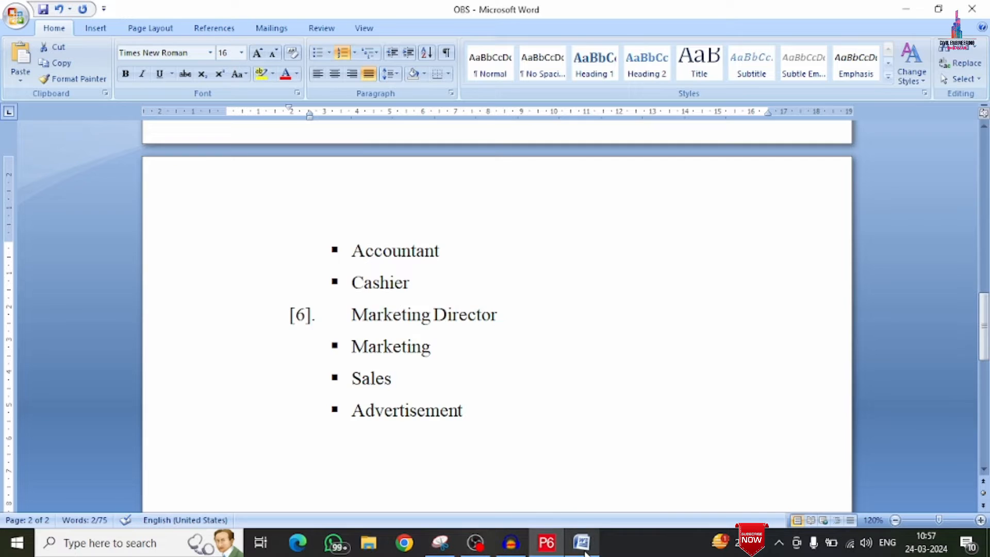
{"action": "scroll", "coordinate": [474, 341], "scroll_direction": "up", "scroll_amount": 10}
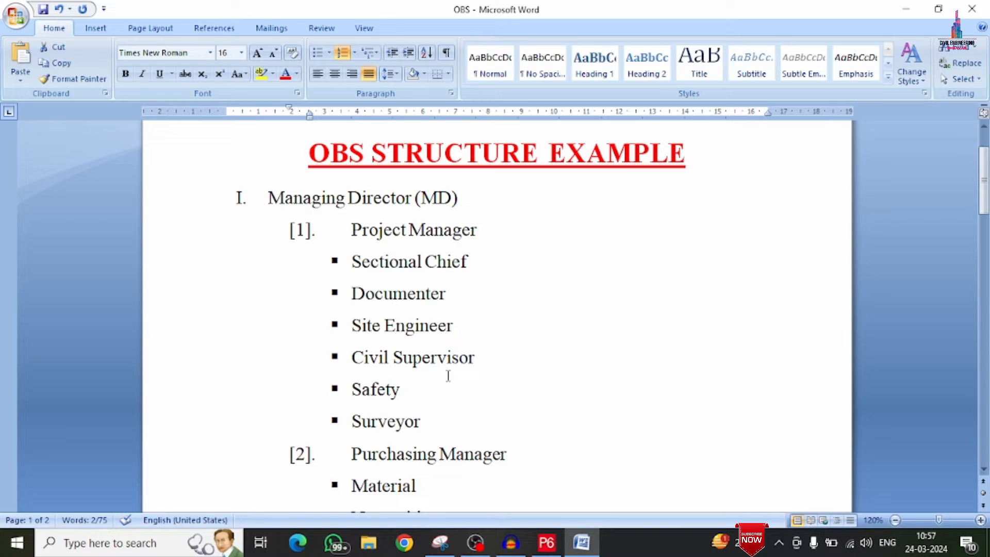
{"action": "left_click", "coordinate": [577, 551]}
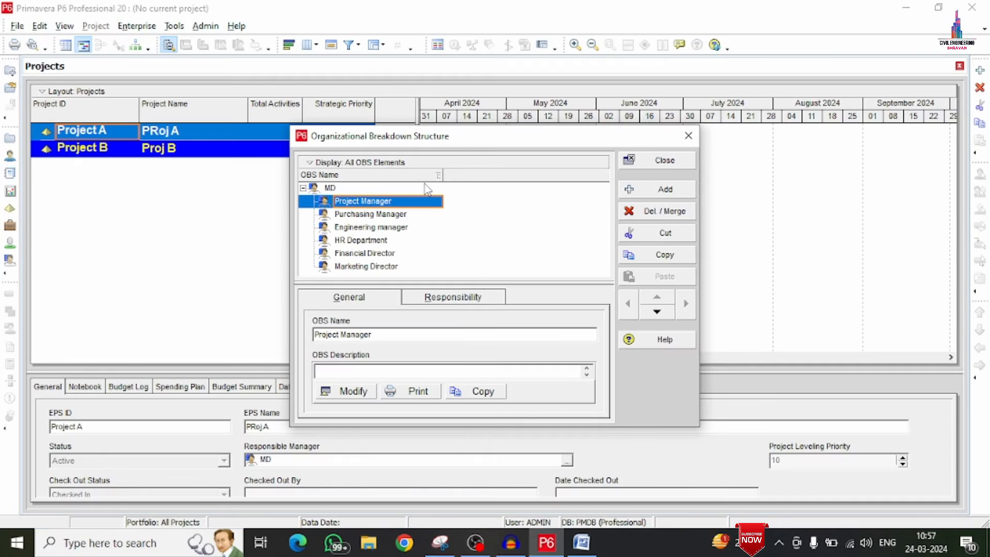
{"action": "left_click", "coordinate": [643, 192]}
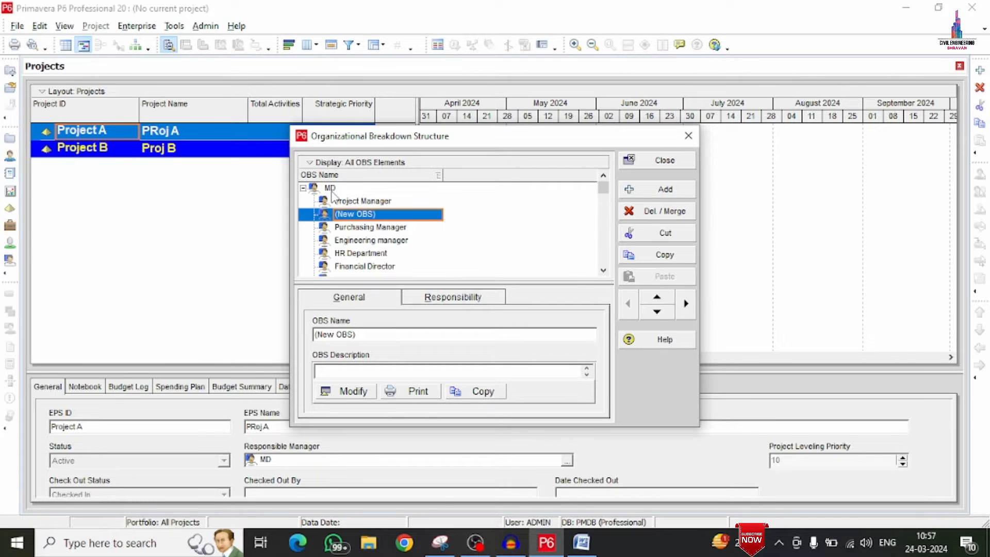
{"action": "left_click", "coordinate": [685, 305]}
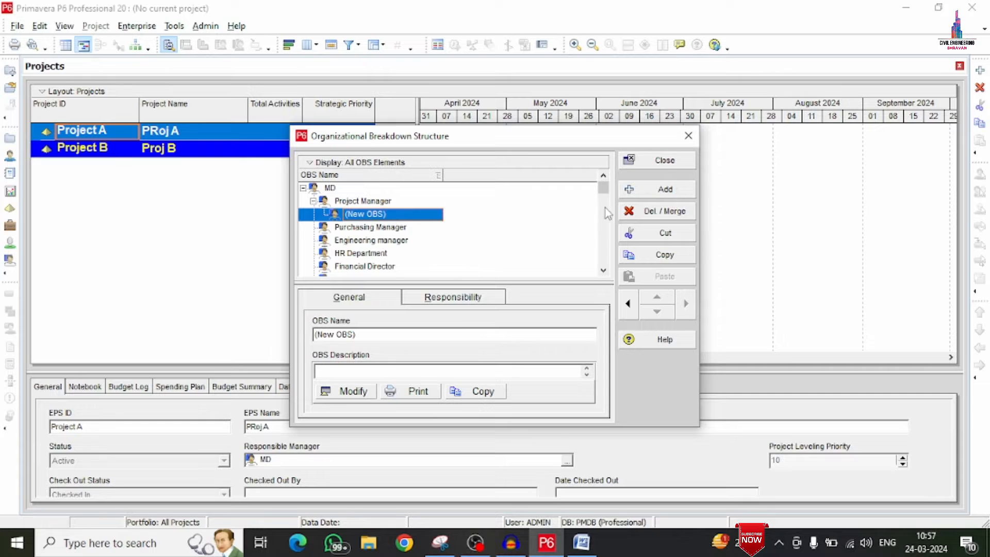
{"action": "left_click", "coordinate": [630, 191]}
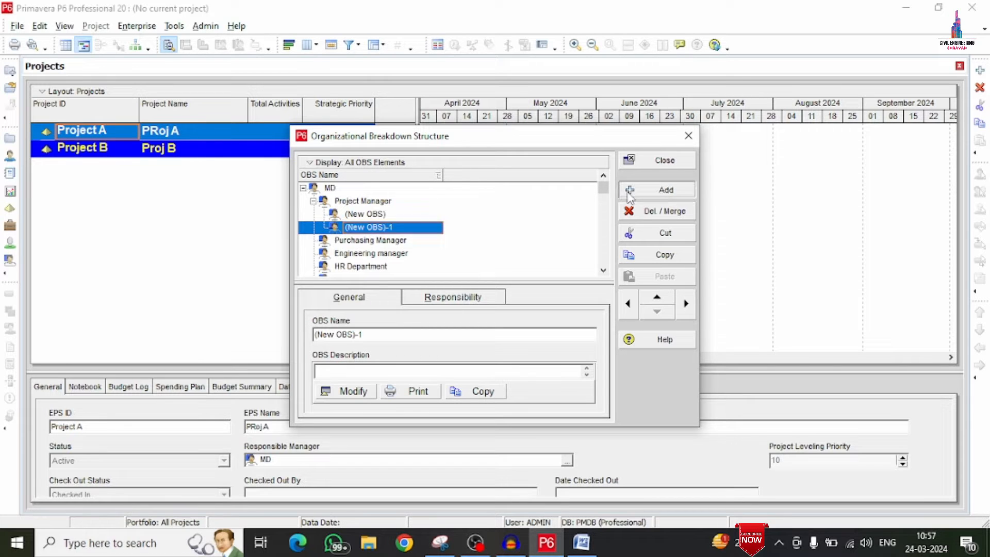
{"action": "left_click", "coordinate": [628, 192]}
{"action": "left_click", "coordinate": [628, 192]}
{"action": "left_click", "coordinate": [629, 191]}
{"action": "left_click", "coordinate": [630, 193]}
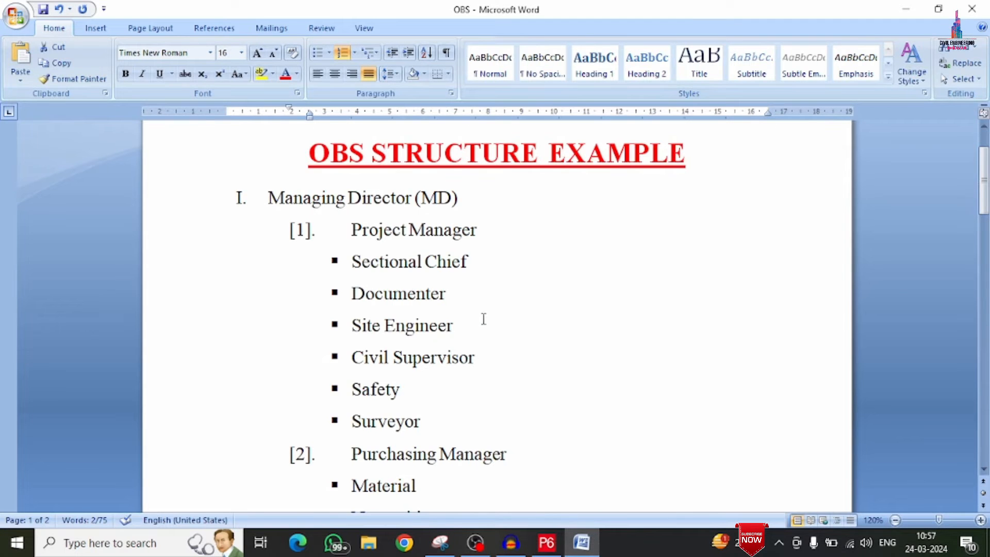
Step: Copy the first Project Manager role from the Word outline and rename the first subordinate element as Sectional Chief in Primavera P6
{"action": "left_click", "coordinate": [581, 541]}
{"action": "left_click", "coordinate": [485, 271]}
{"action": "left_click_drag", "start_coordinate": [485, 272], "coordinate": [366, 275]}
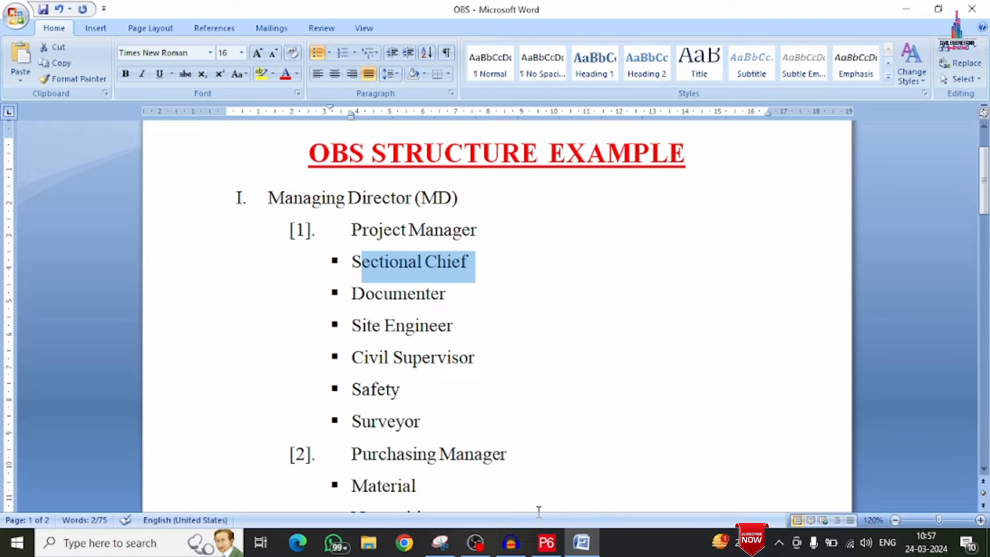
{"action": "left_click", "coordinate": [546, 541]}
{"action": "left_click", "coordinate": [364, 189]}
{"action": "left_click", "coordinate": [397, 205]}
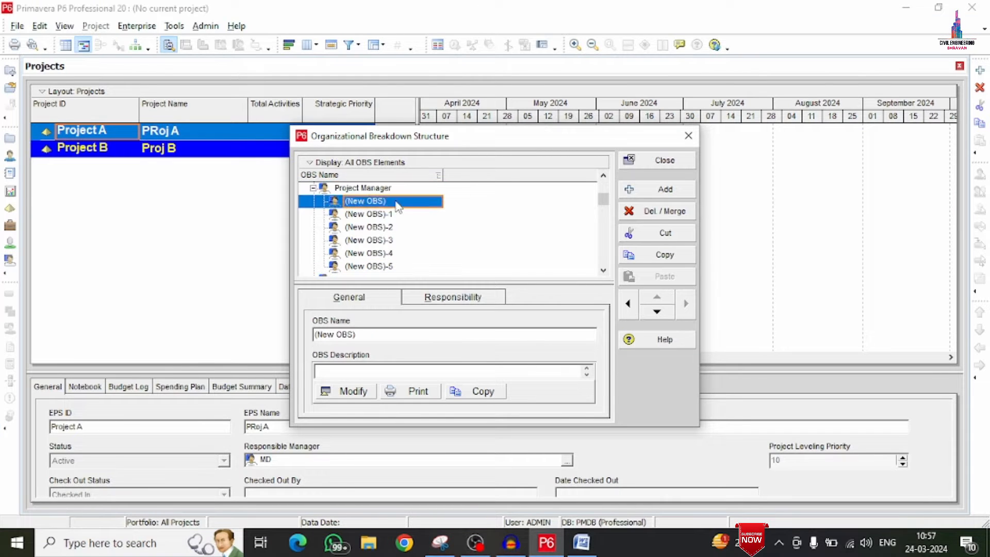
{"action": "left_click", "coordinate": [396, 202]}
{"action": "type", "text": "S"}
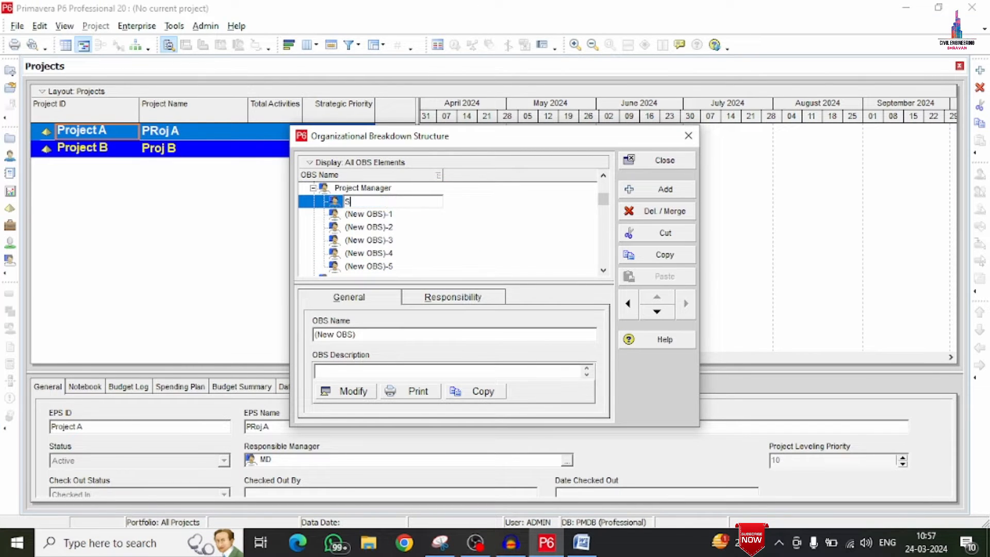
{"action": "type", "text": "ectional Chief"}
{"action": "left_click", "coordinate": [400, 217]}
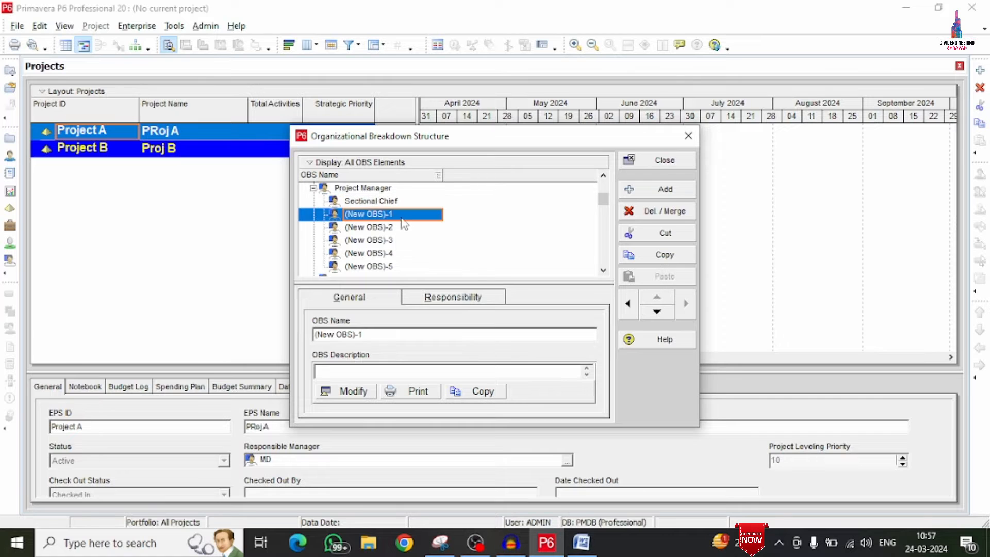
Step: Copy the second Project Manager role from the Word outline and rename the element below Sectional Chief as Documenter in Primavera P6
{"action": "left_click", "coordinate": [581, 542]}
{"action": "left_click_drag", "start_coordinate": [448, 293], "coordinate": [365, 292]}
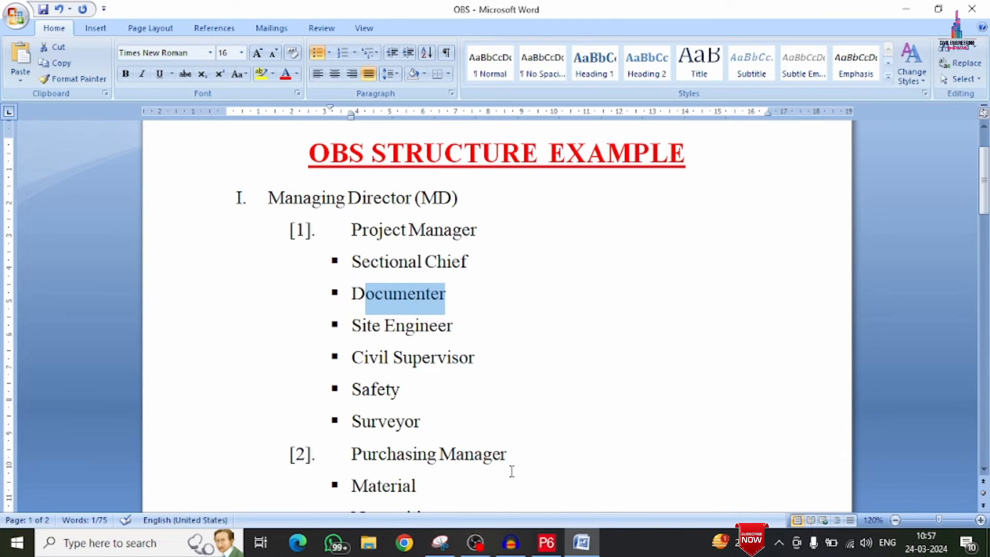
{"action": "left_click", "coordinate": [546, 542]}
{"action": "left_click", "coordinate": [405, 205]}
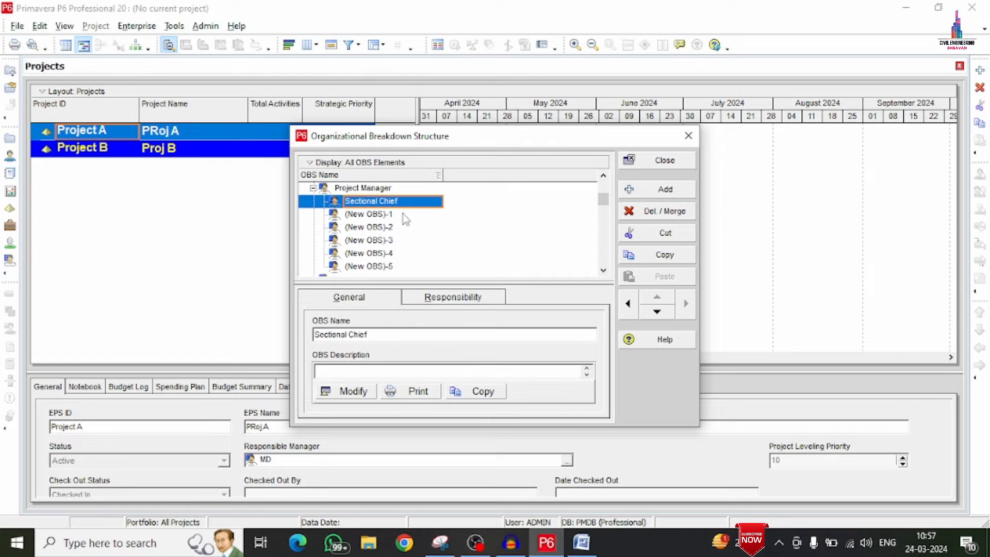
{"action": "left_click", "coordinate": [403, 214]}
{"action": "key", "text": "BackSpace"}
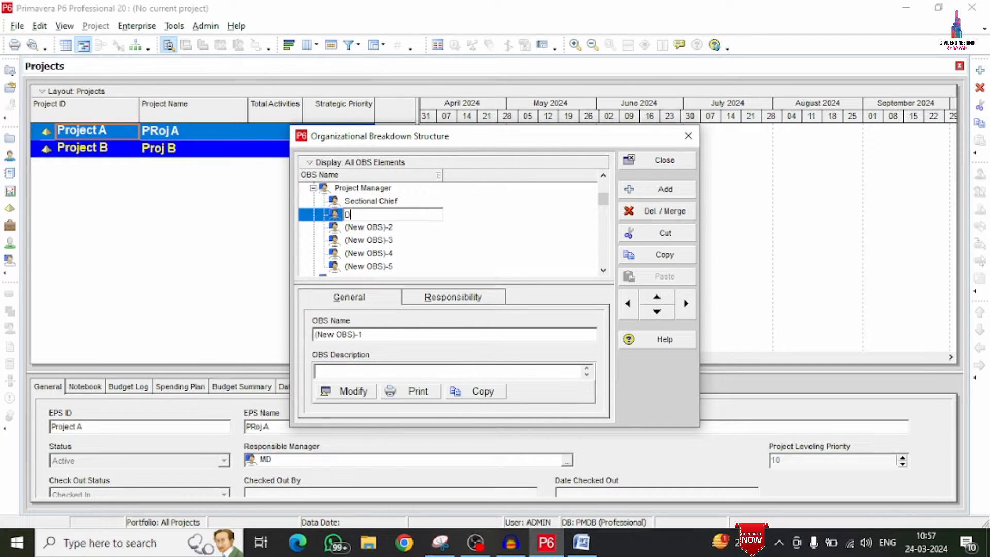
{"action": "type", "text": "Documenter"}
{"action": "left_click", "coordinate": [399, 227]}
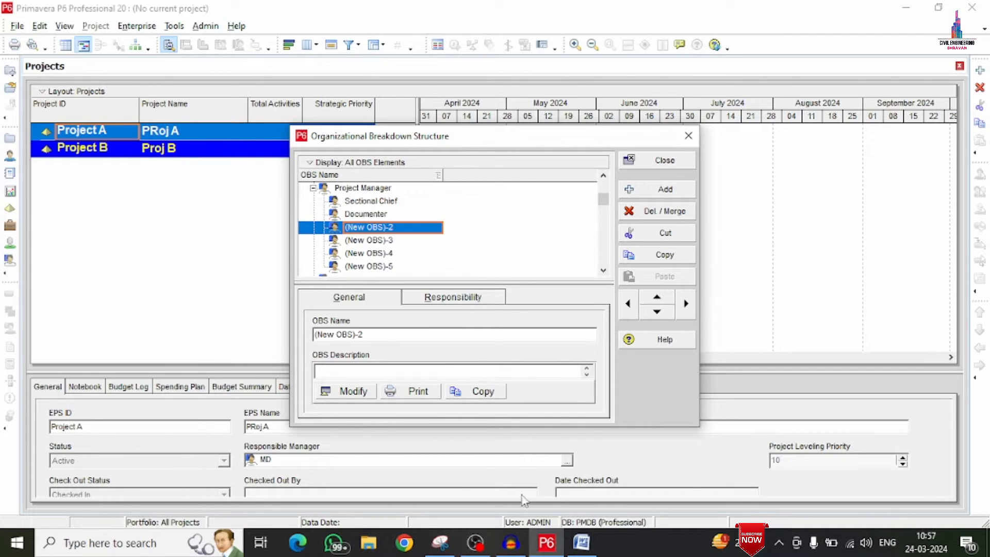
Step: Copy the third Project Manager role from the Word outline and rename the element below Documenter as Site Engineer in Primavera P6
{"action": "left_click", "coordinate": [580, 542]}
{"action": "left_click_drag", "start_coordinate": [452, 326], "coordinate": [362, 325]}
{"action": "key", "text": "ctrl+c"}
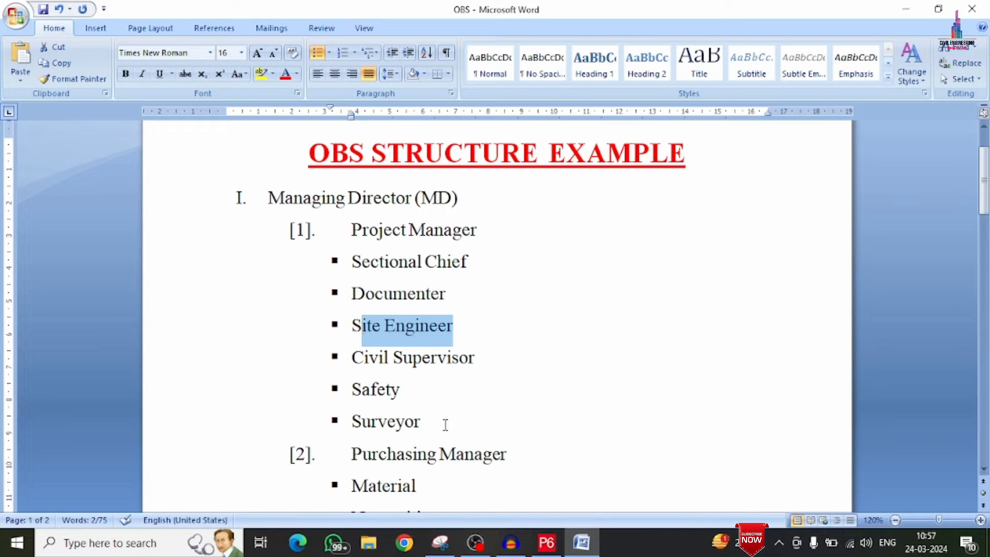
{"action": "left_click", "coordinate": [547, 542]}
{"action": "left_click", "coordinate": [406, 227]}
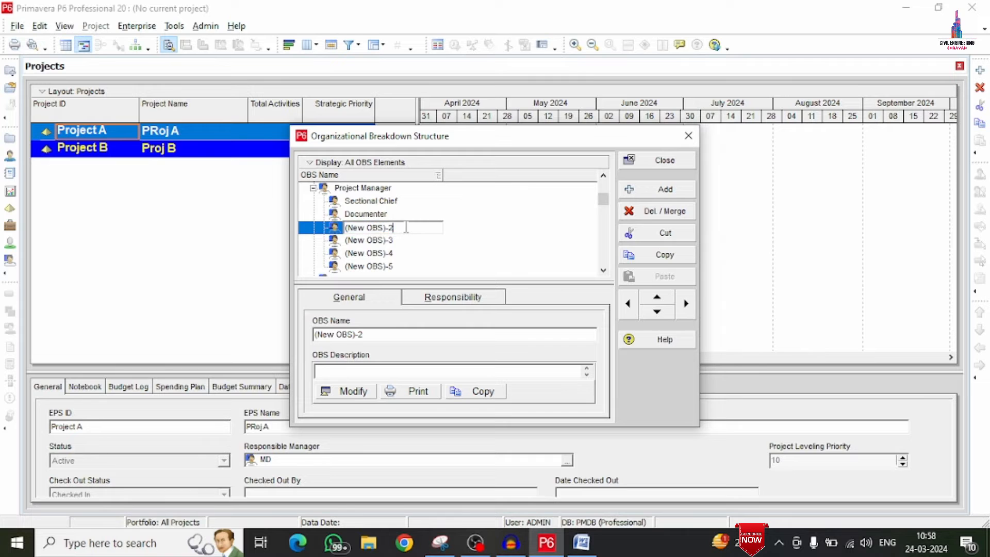
{"action": "left_click_drag", "start_coordinate": [406, 227], "coordinate": [272, 224]}
{"action": "type", "text": "Site Engineer"}
{"action": "left_click", "coordinate": [393, 241]}
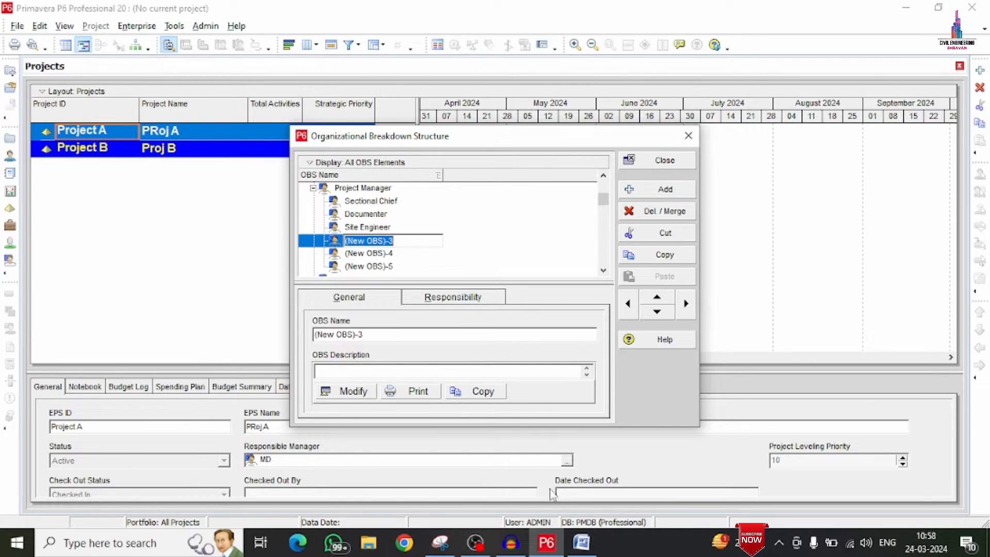
Step: Copy the fourth Project Manager role from the Word outline and rename the element below Site Engineer as Civil Supervisor in Primavera P6
{"action": "key", "text": "alt+Tab"}
{"action": "left_click_drag", "start_coordinate": [513, 352], "coordinate": [363, 361]}
{"action": "key", "text": "ctrl+v"}
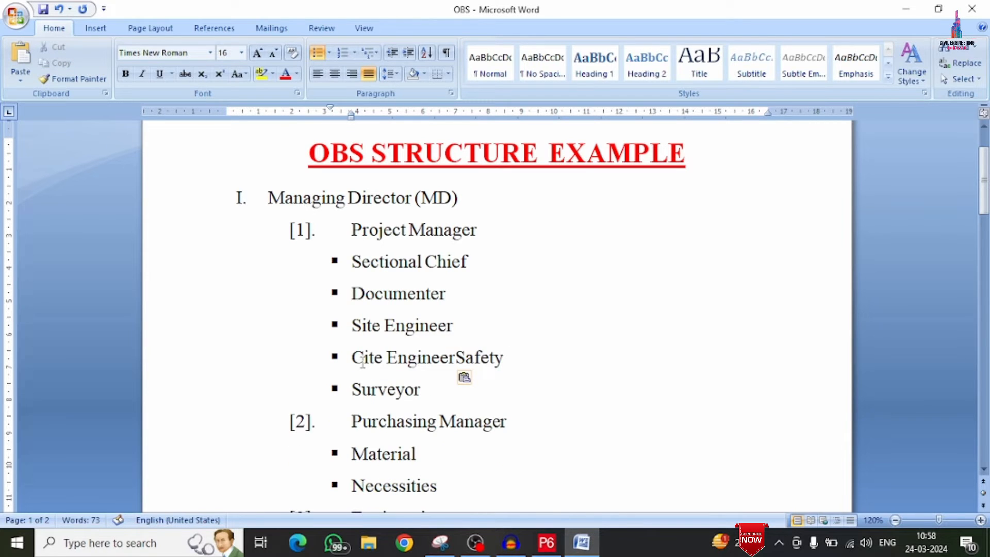
{"action": "key", "text": "ctrl+z"}
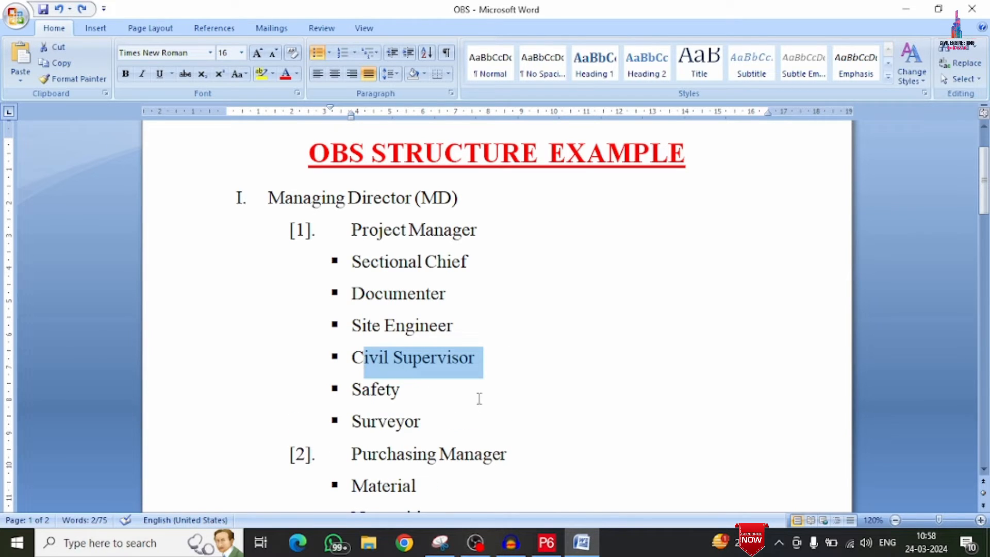
{"action": "left_click", "coordinate": [545, 540]}
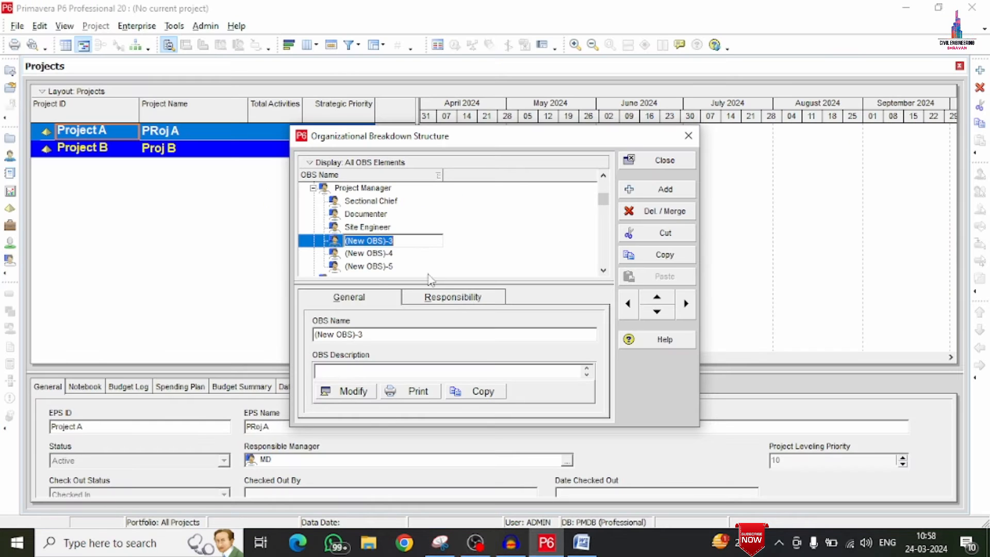
{"action": "key", "text": "BackSpace"}
{"action": "type", "text": "Civil Supervisor"}
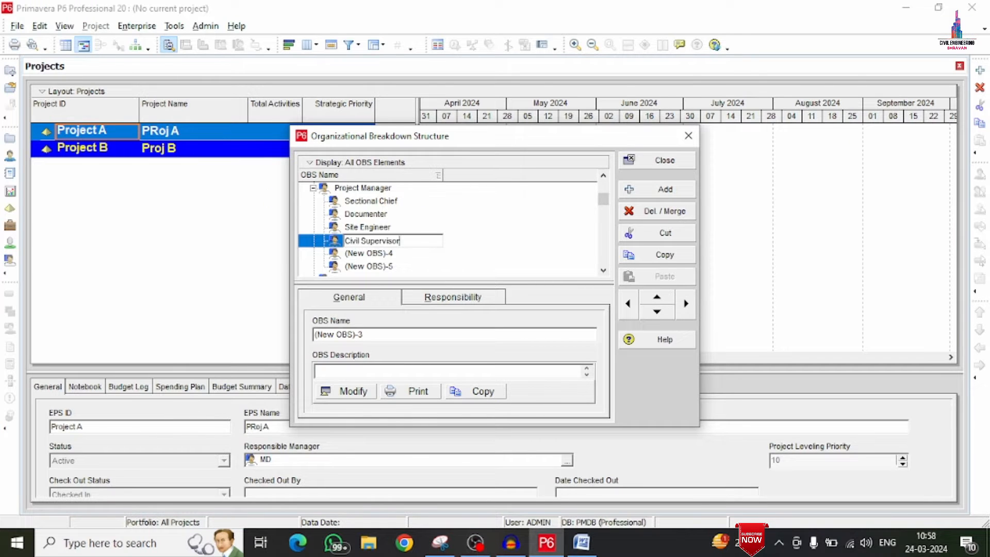
{"action": "left_click", "coordinate": [407, 254]}
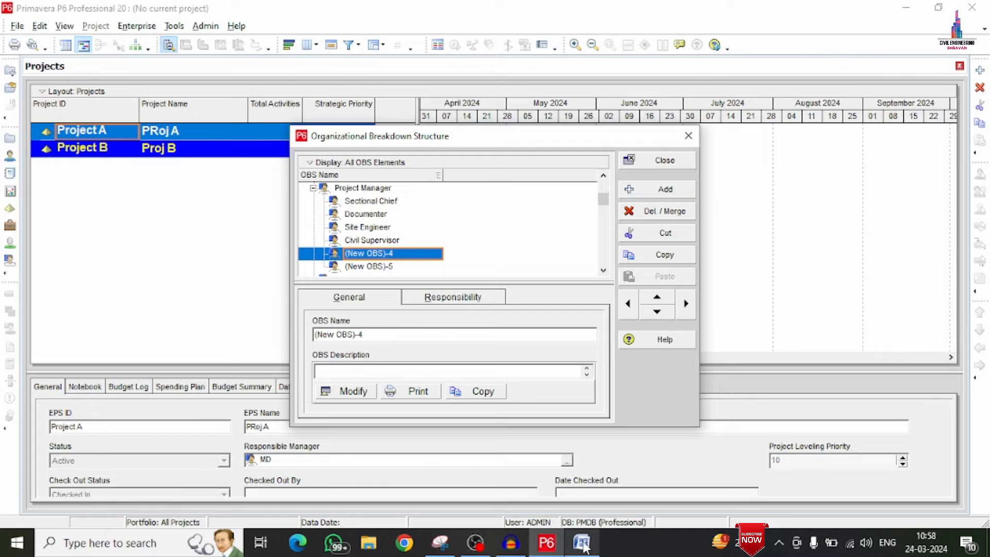
Step: Copy the fifth Project Manager role from the Word outline and rename the element below Civil Supervisor as Safety in Primavera P6
{"action": "key", "text": "alt+Tab"}
{"action": "scroll", "coordinate": [435, 366], "scroll_direction": "down", "scroll_amount": 3}
{"action": "left_click_drag", "start_coordinate": [407, 268], "coordinate": [362, 268]}
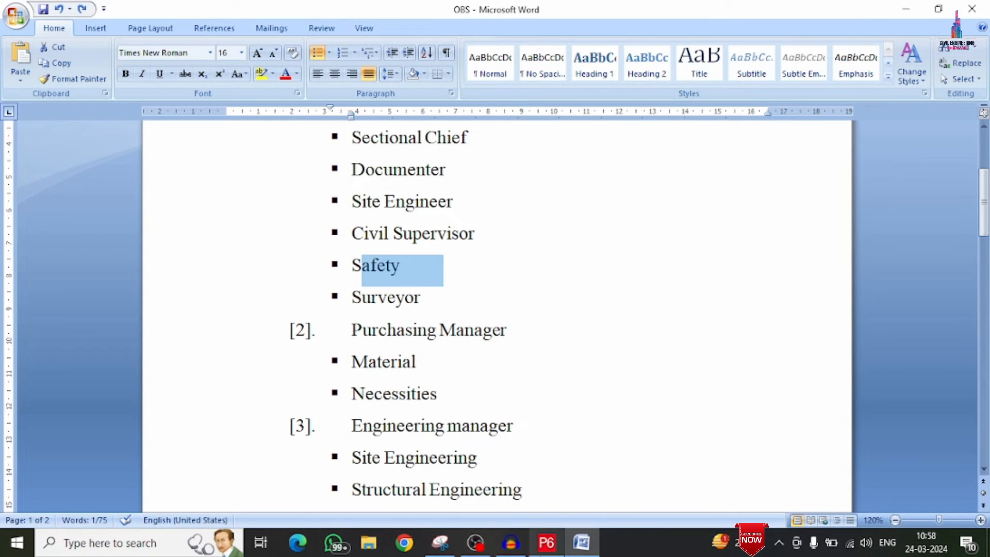
{"action": "left_click", "coordinate": [547, 541]}
{"action": "left_click", "coordinate": [412, 253]}
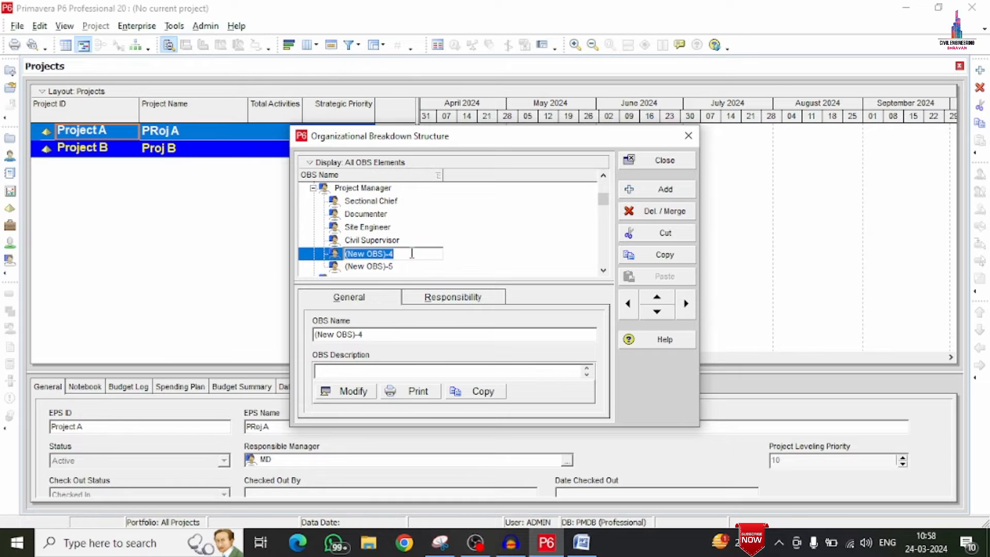
{"action": "type", "text": "S"}
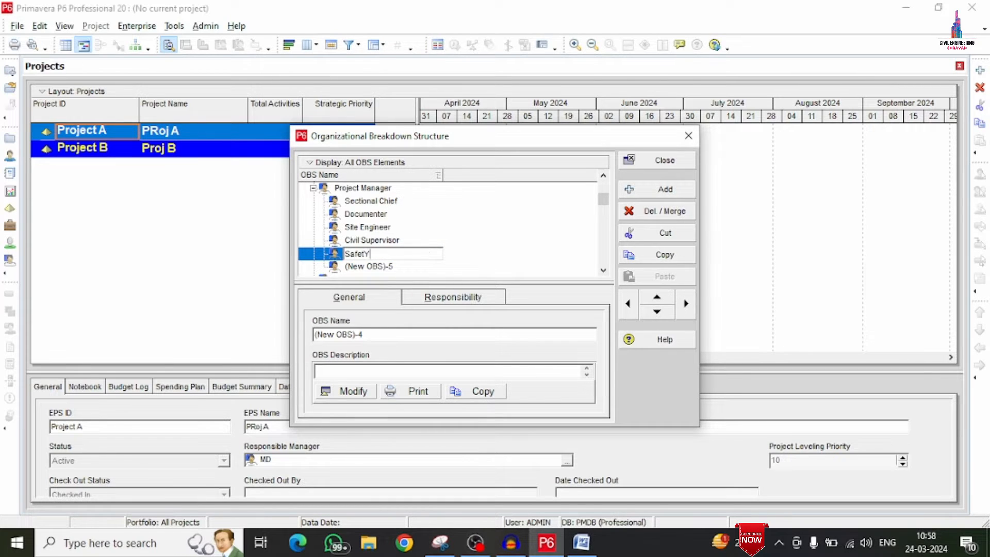
{"action": "type", "text": "afetY"}
{"action": "key", "text": "BackSpace"}
{"action": "type", "text": "y"}
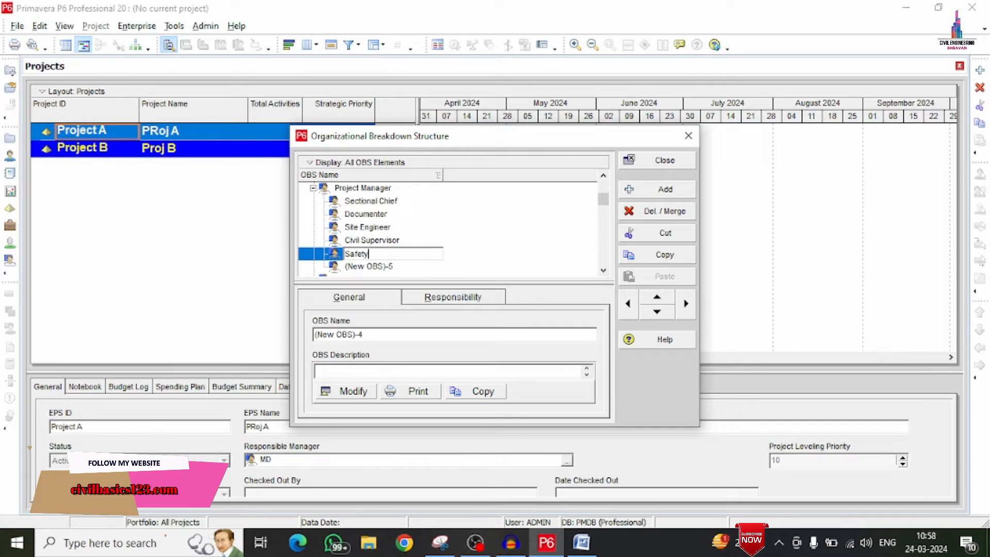
{"action": "left_click", "coordinate": [390, 268]}
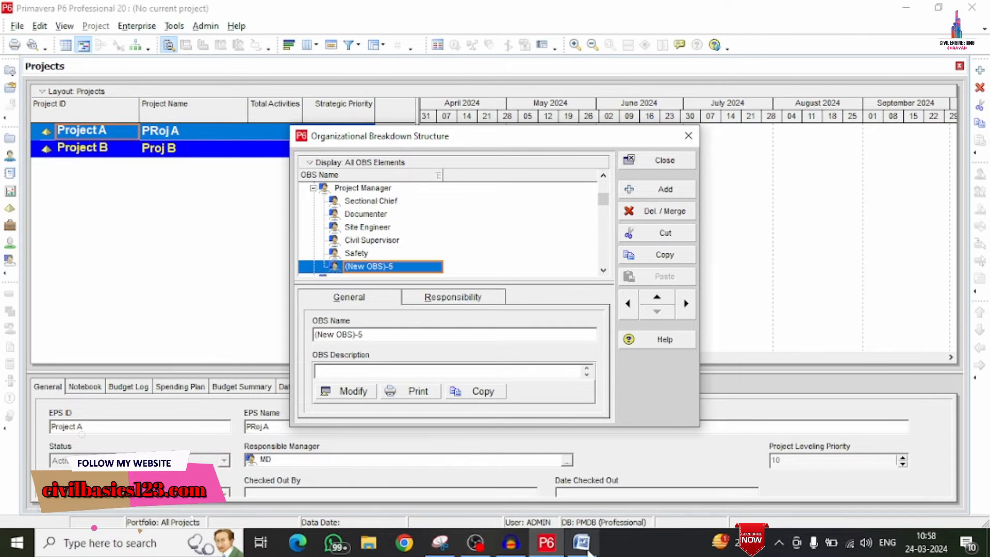
Step: Copy the sixth Project Manager role from the Word outline and rename the last element beneath Project Manager as Surveyor in Primavera P6
{"action": "left_click", "coordinate": [585, 545]}
{"action": "left_click_drag", "start_coordinate": [438, 297], "coordinate": [362, 298]}
{"action": "key", "text": "ctrl+c"}
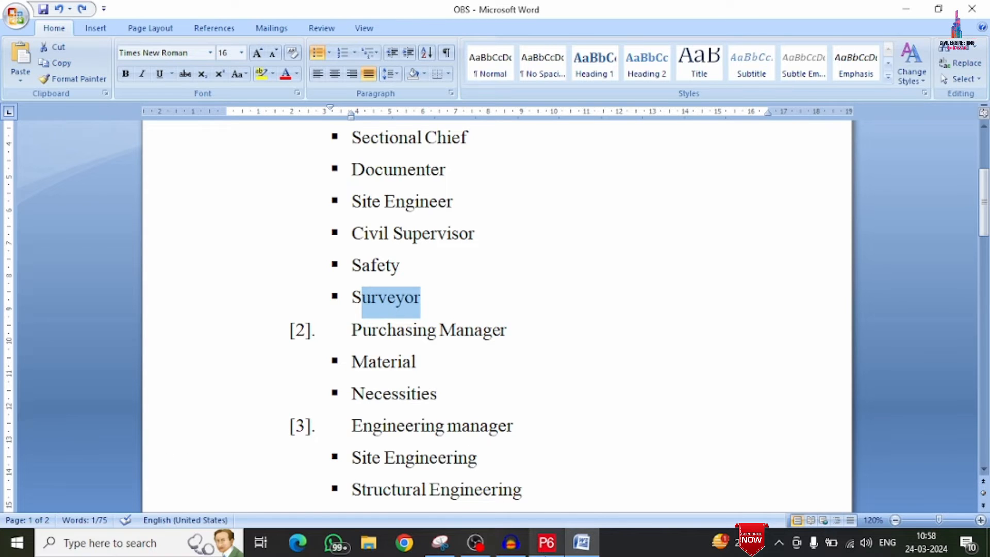
{"action": "left_click", "coordinate": [546, 542]}
{"action": "left_click", "coordinate": [412, 266]}
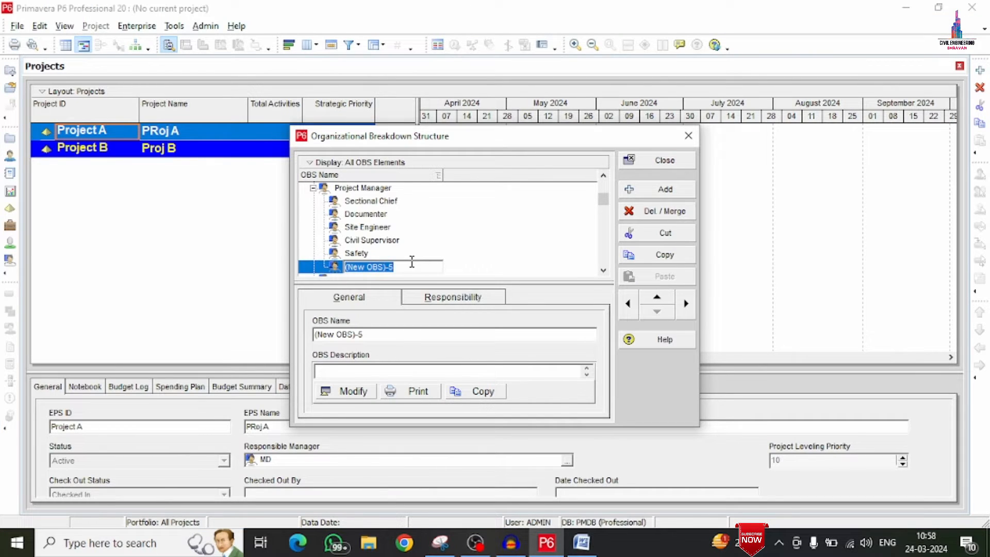
{"action": "type", "text": "S"}
{"action": "key", "text": "ctrl+v"}
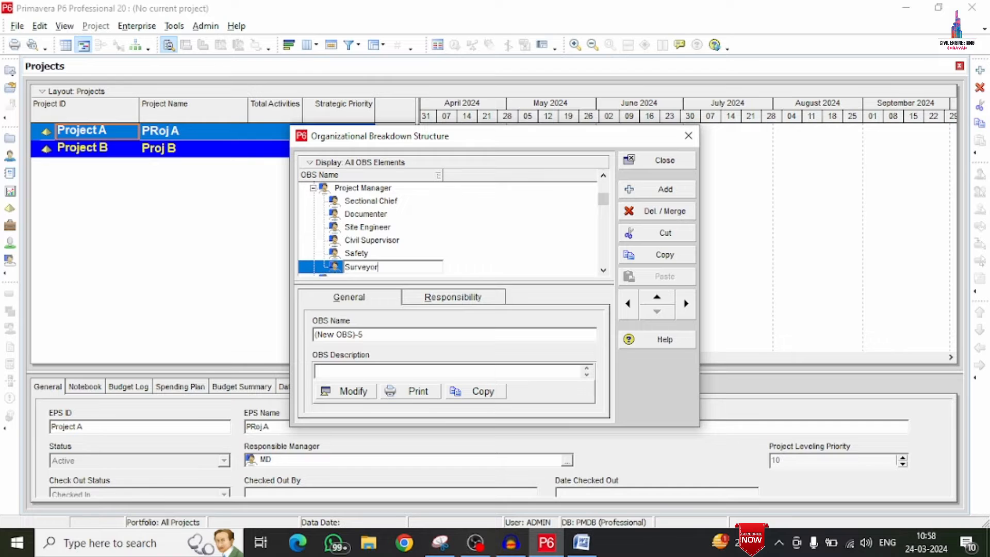
{"action": "left_click", "coordinate": [392, 203]}
Step: Add a new OBS element below Purchasing Manager and indent it one level beneath that manager
{"action": "scroll", "coordinate": [395, 206], "scroll_direction": "down", "scroll_amount": 2}
{"action": "left_click", "coordinate": [370, 226]}
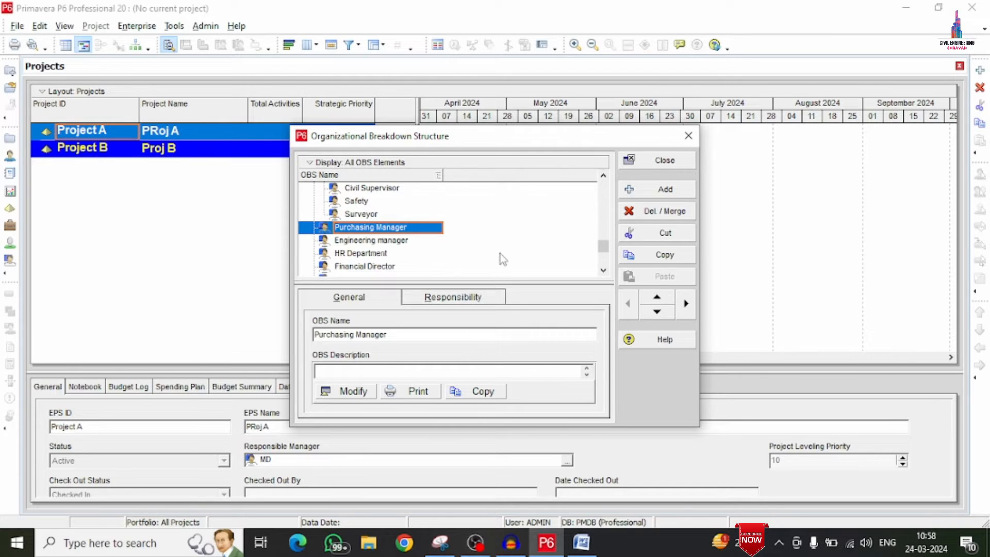
{"action": "left_click", "coordinate": [662, 189]}
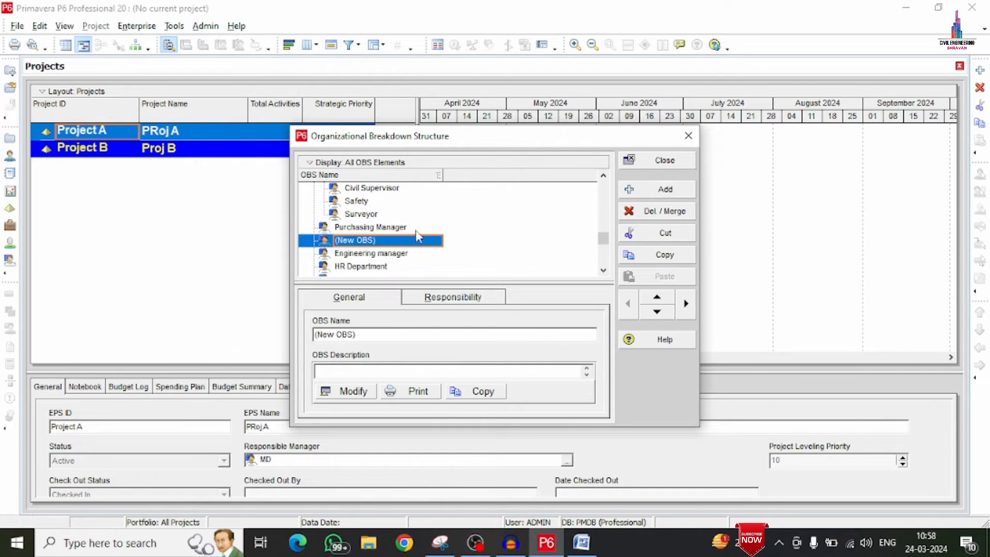
{"action": "left_click", "coordinate": [685, 303]}
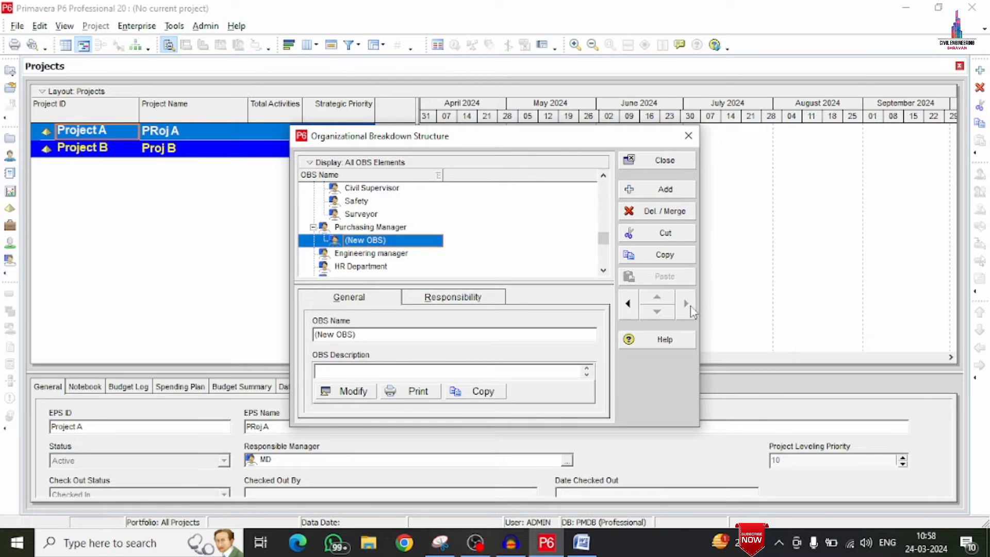
Step: Copy the first Purchasing Manager role from the Word outline and rename the new element beneath Purchasing Manager as Material in Primavera P6
{"action": "left_click", "coordinate": [580, 542]}
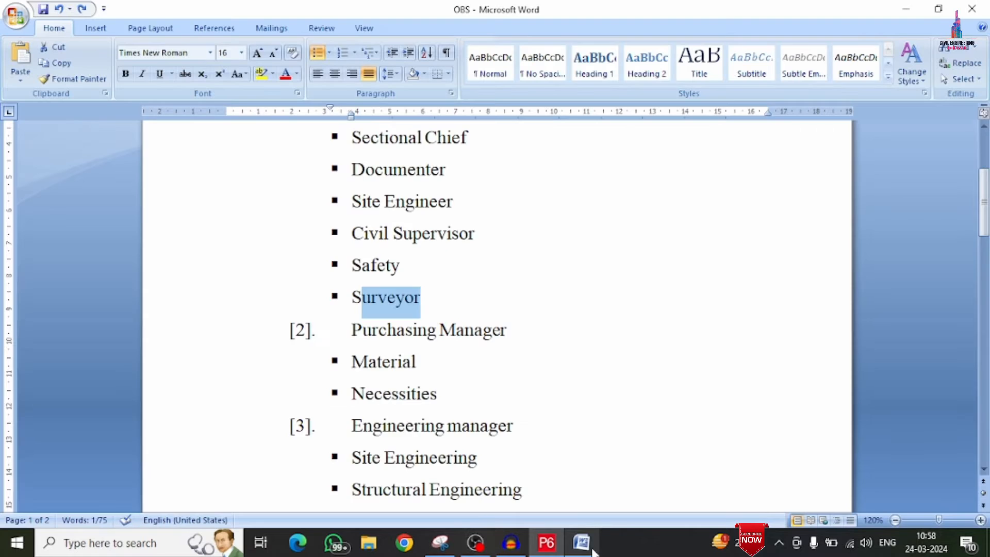
{"action": "left_click", "coordinate": [441, 271]}
{"action": "left_click_drag", "start_coordinate": [420, 279], "coordinate": [344, 287]}
{"action": "key", "text": "ctrl+c"}
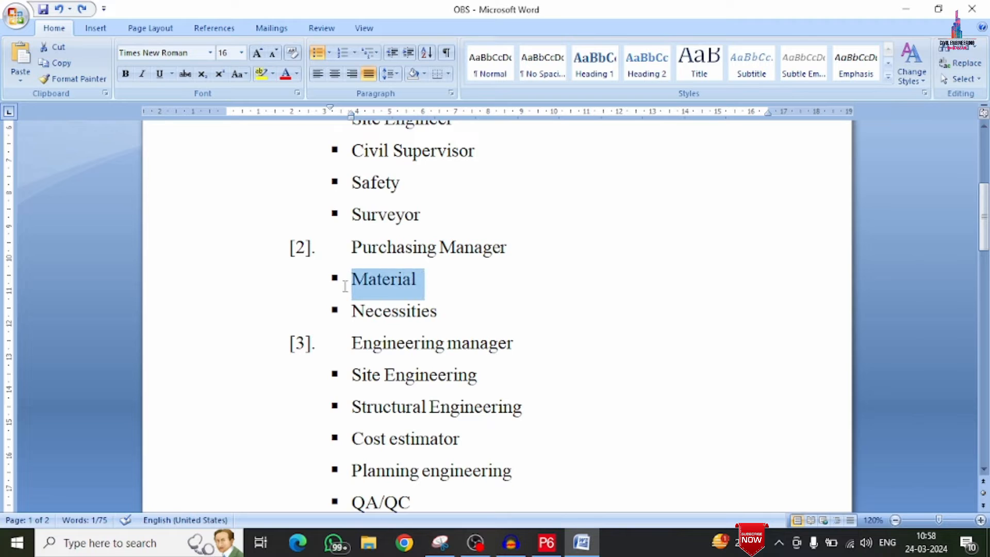
{"action": "left_click", "coordinate": [546, 542]}
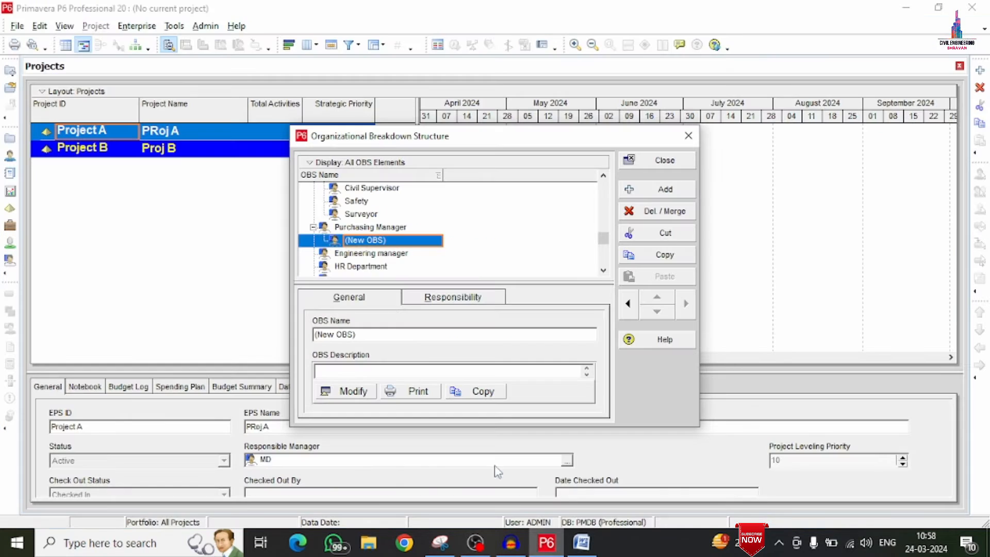
{"action": "left_click", "coordinate": [396, 241]}
{"action": "key", "text": "ctrl+v"}
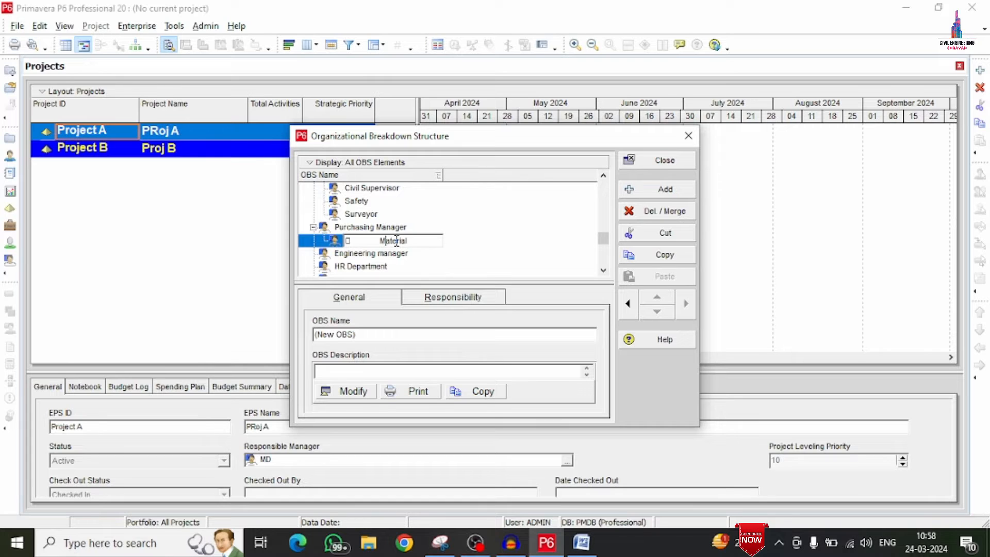
{"action": "key", "text": "BackSpace"}
{"action": "key", "text": "BackSpace"}
{"action": "key", "text": "Return"}
Step: Add a second element beneath Purchasing Manager and name it Necessities, using the text copied from the Word outline
{"action": "left_click", "coordinate": [662, 189]}
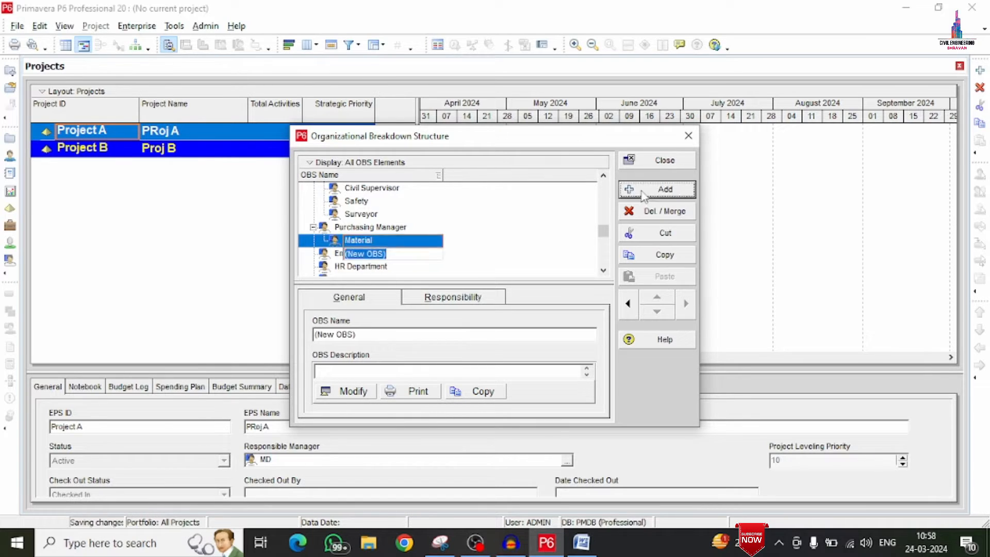
{"action": "left_click", "coordinate": [581, 541]}
{"action": "left_click_drag", "start_coordinate": [455, 311], "coordinate": [366, 315]}
{"action": "key", "text": "ctrl+c"}
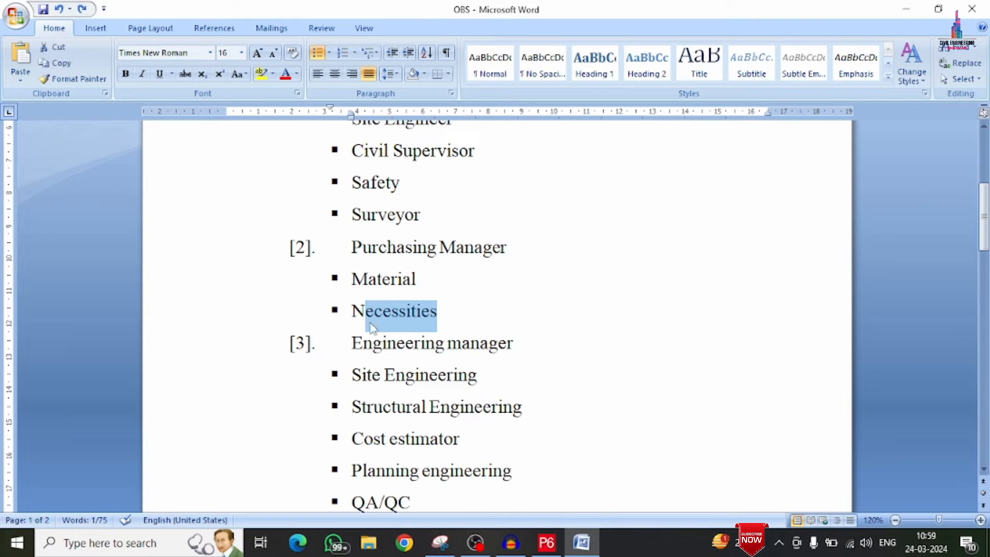
{"action": "left_click", "coordinate": [546, 542]}
{"action": "left_click", "coordinate": [403, 254]}
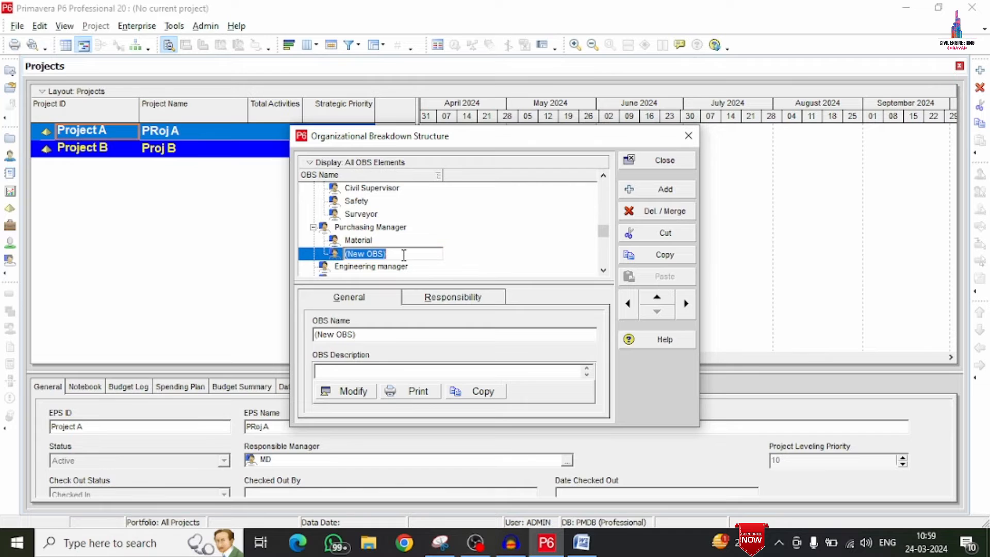
{"action": "type", "text": "N"}
{"action": "key", "text": "ctrl+v"}
Step: Check the Engineering manager roles in the Word outline and add five subordinate elements beneath Engineering manager in Primavera P6
{"action": "left_click", "coordinate": [395, 266]}
{"action": "scroll", "coordinate": [442, 245], "scroll_direction": "down", "scroll_amount": 1}
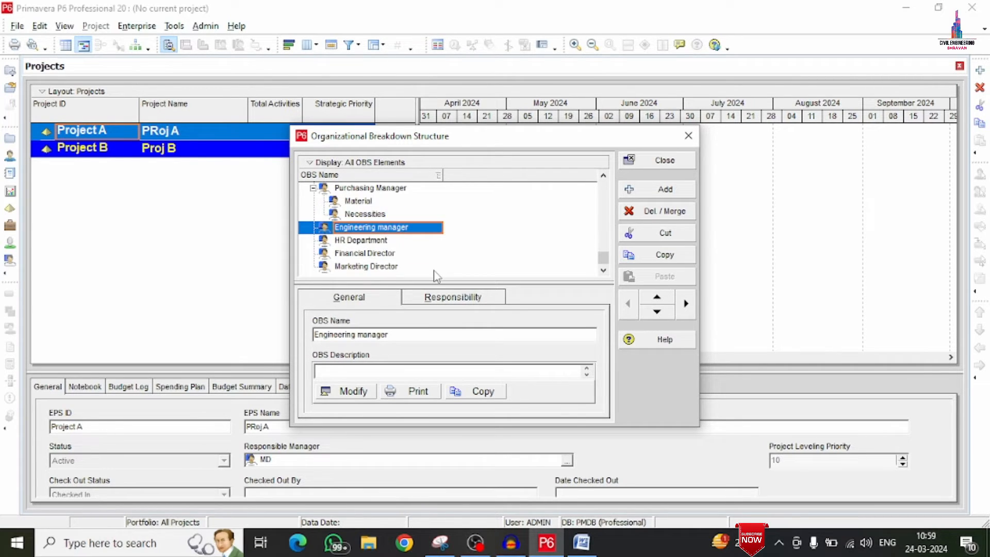
{"action": "left_click", "coordinate": [581, 542]}
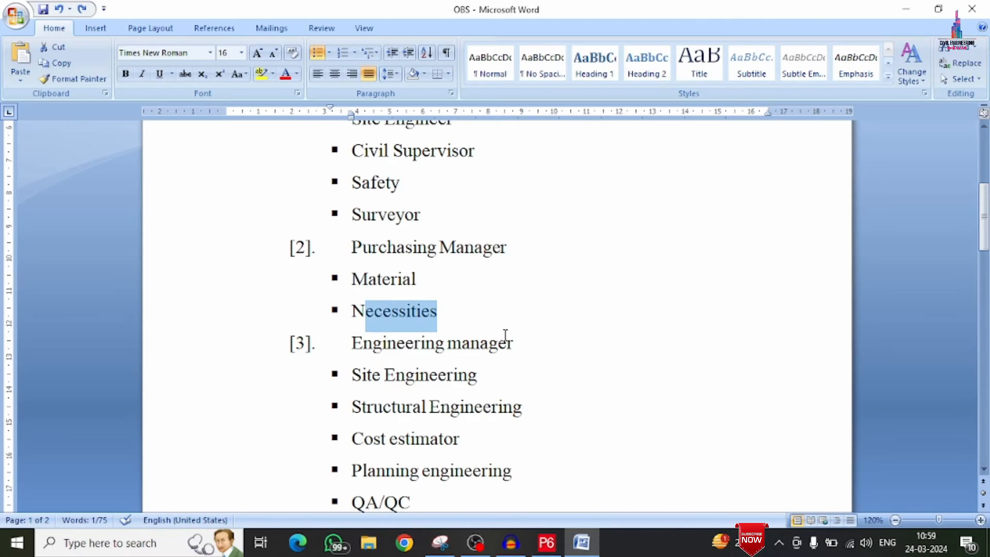
{"action": "scroll", "coordinate": [403, 266], "scroll_direction": "down", "scroll_amount": 1}
{"action": "left_click", "coordinate": [353, 251]}
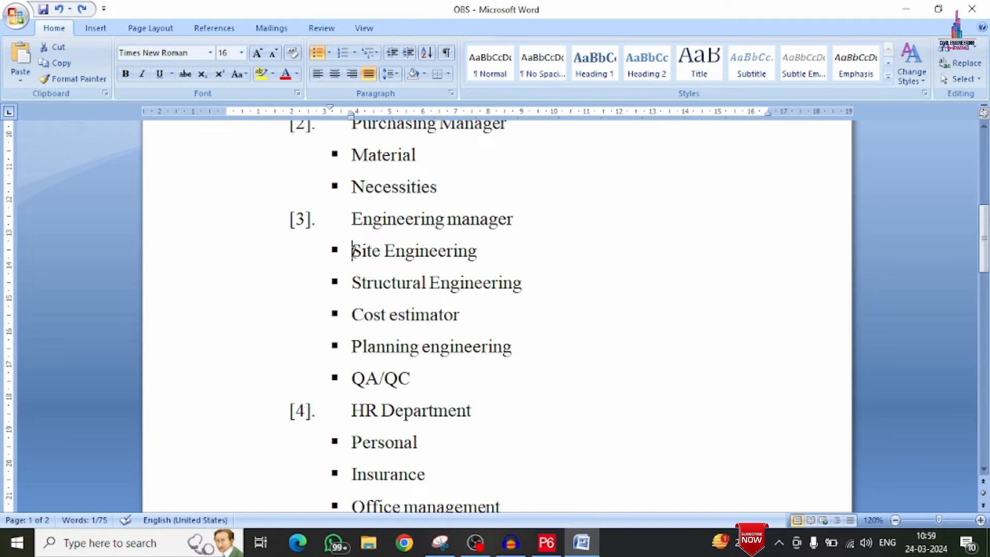
{"action": "double_click", "coordinate": [352, 351]}
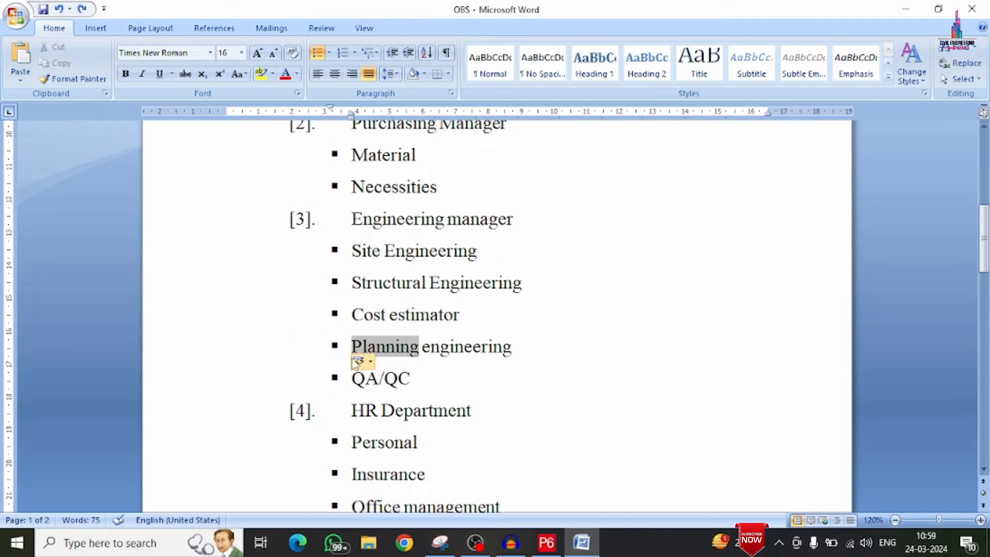
{"action": "left_click", "coordinate": [353, 379]}
{"action": "left_click", "coordinate": [547, 542]}
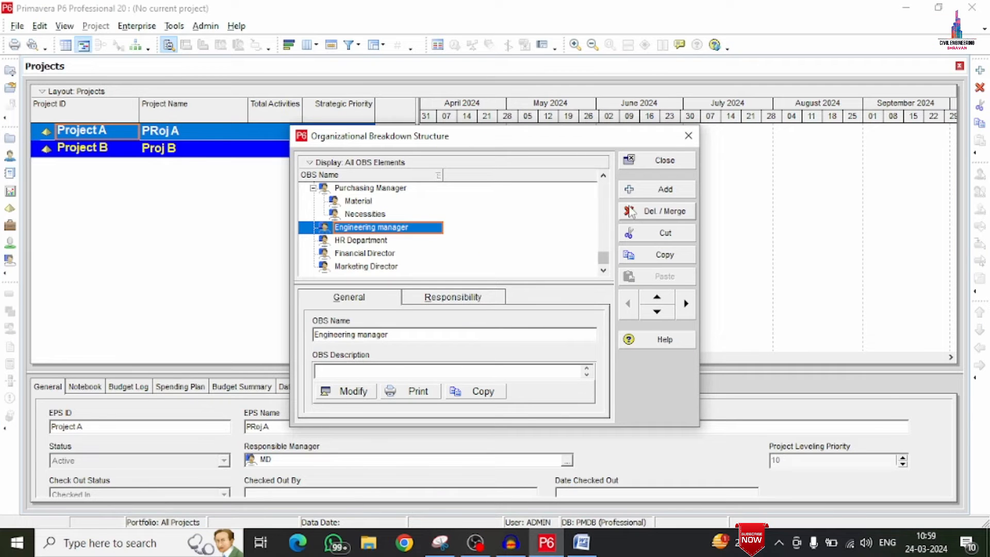
{"action": "left_click", "coordinate": [660, 190]}
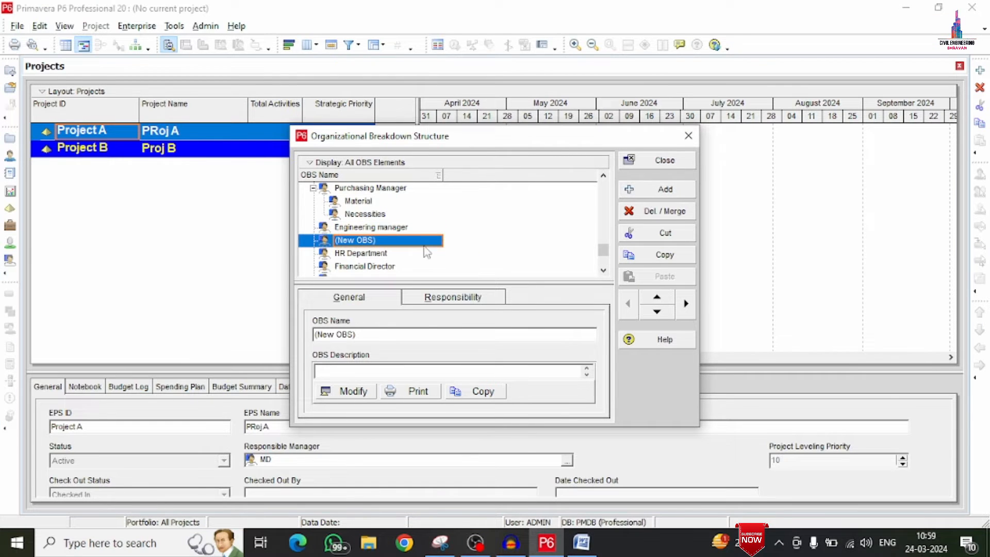
{"action": "left_click", "coordinate": [685, 303]}
{"action": "left_click", "coordinate": [649, 191]}
{"action": "left_click", "coordinate": [650, 191]}
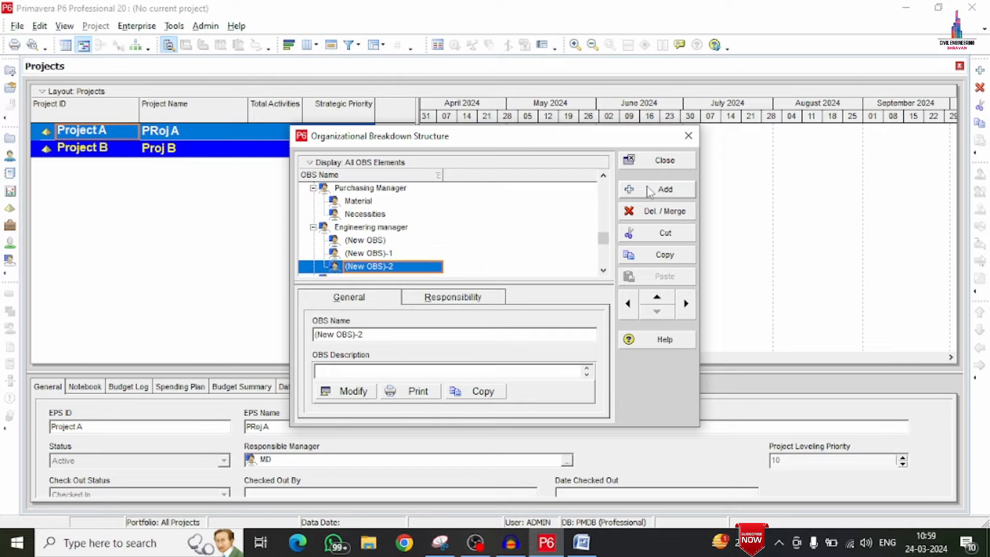
{"action": "left_click", "coordinate": [650, 191]}
{"action": "left_click", "coordinate": [650, 190]}
Step: Copy the first Engineering manager role from the Word outline and rename the first element beneath Engineering manager as Site Engineering in Primavera P6
{"action": "left_click", "coordinate": [381, 214]}
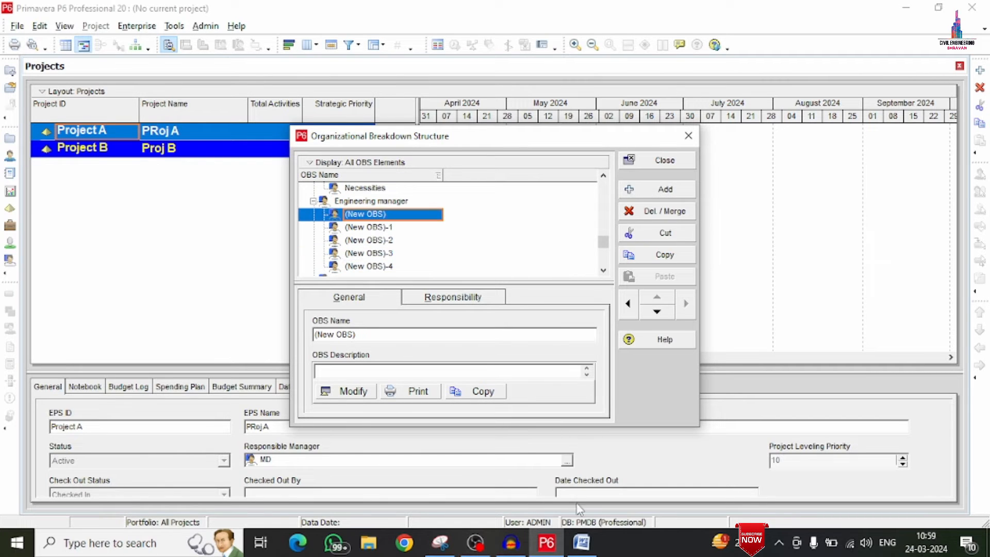
{"action": "left_click", "coordinate": [581, 542]}
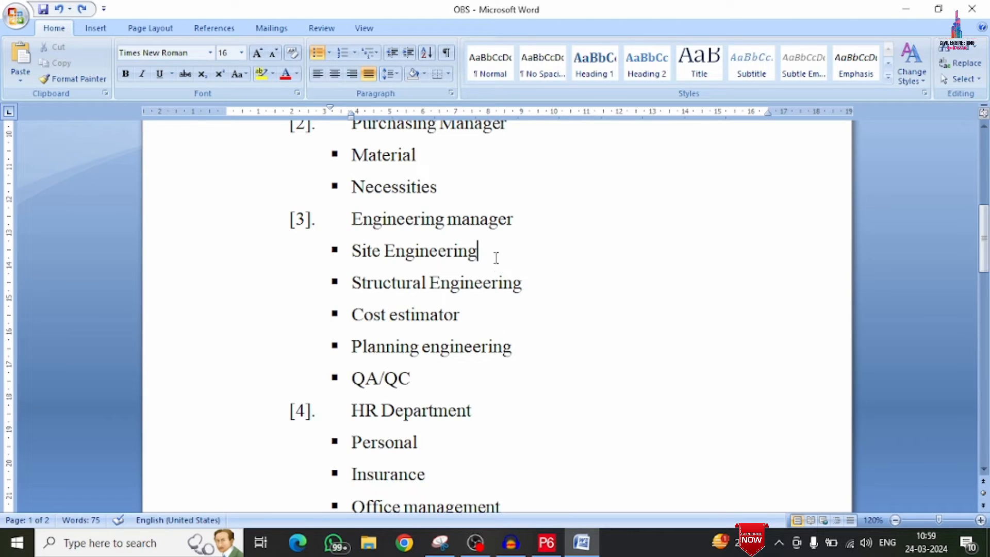
{"action": "left_click_drag", "start_coordinate": [496, 258], "coordinate": [362, 252]}
{"action": "key", "text": "ctrl+c"}
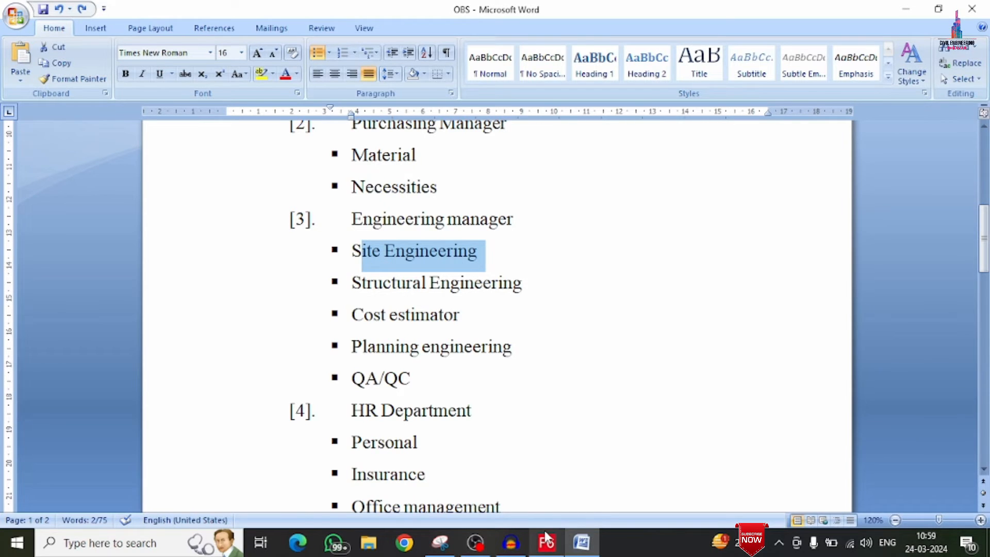
{"action": "left_click", "coordinate": [547, 541]}
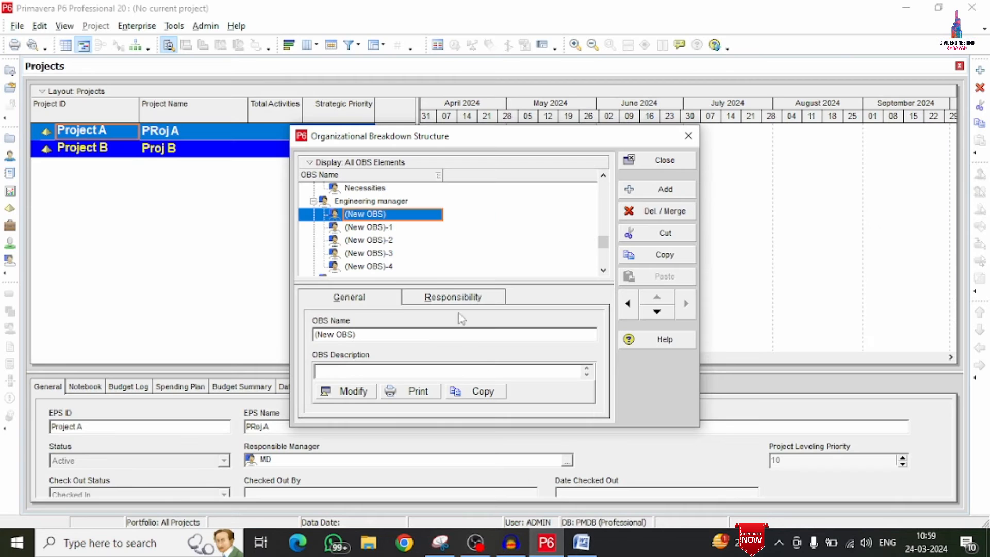
{"action": "left_click", "coordinate": [395, 214]}
{"action": "type", "text": "S"}
{"action": "key", "text": "ctrl+v"}
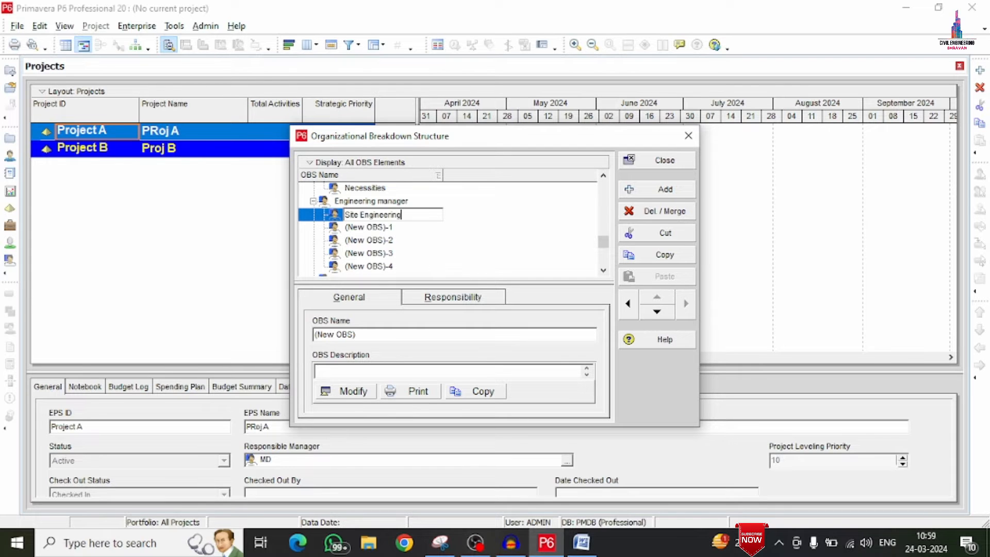
Step: Copy the second Engineering manager role from the Word outline and rename the element below Site Engineering as Structural Engineering in Primavera P6
{"action": "left_click", "coordinate": [395, 228]}
{"action": "left_click", "coordinate": [395, 228]}
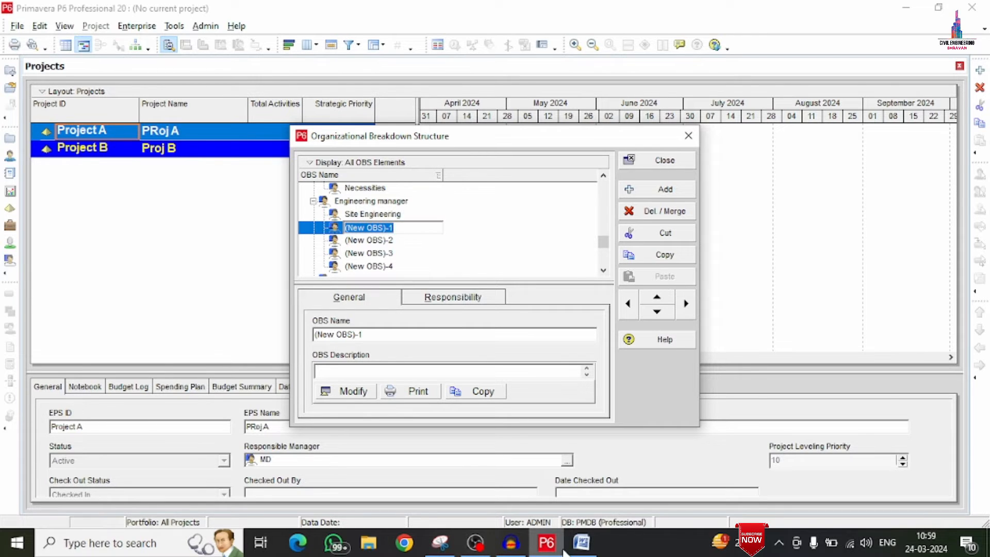
{"action": "left_click", "coordinate": [582, 541]}
{"action": "left_click_drag", "start_coordinate": [532, 283], "coordinate": [359, 288]}
{"action": "key", "text": "ctrl+c"}
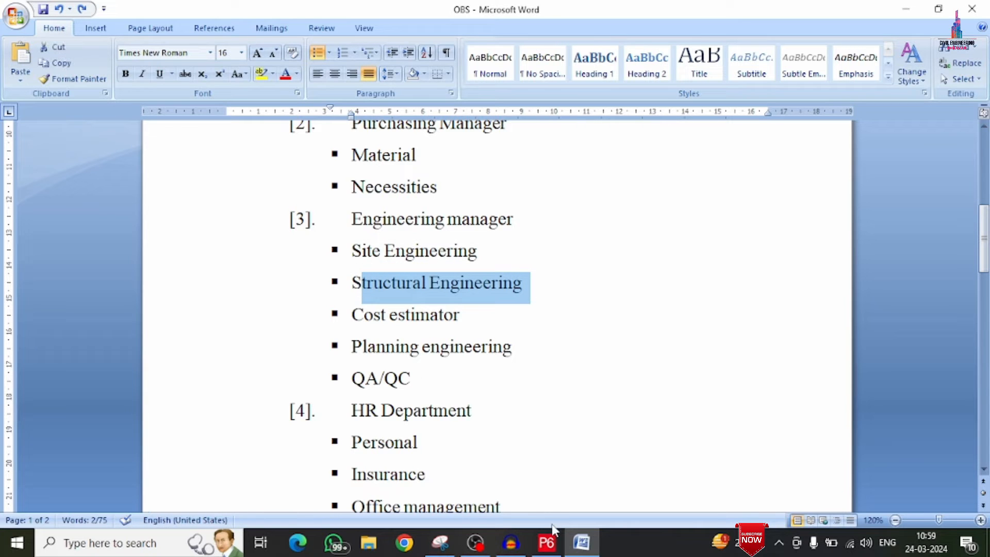
{"action": "left_click", "coordinate": [547, 541]}
{"action": "type", "text": "S"}
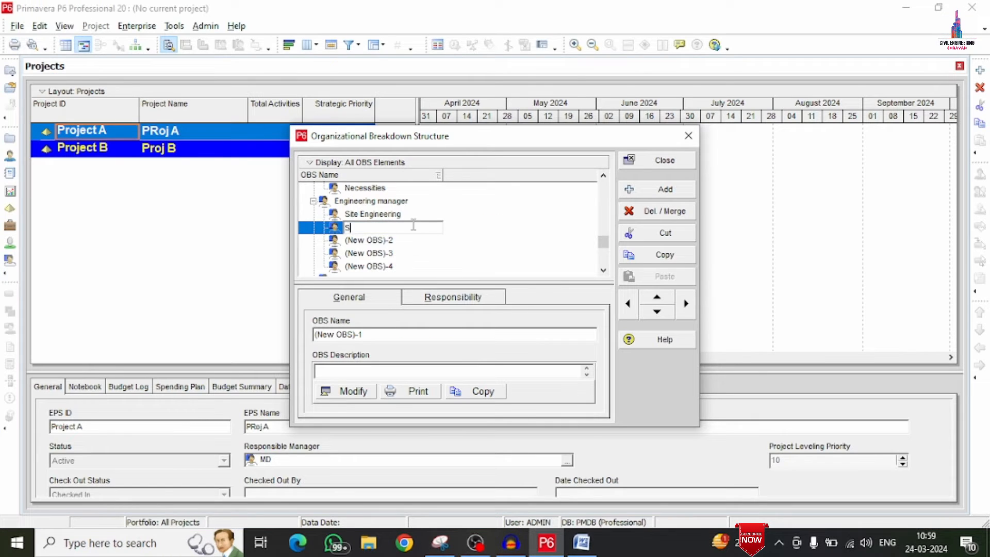
{"action": "key", "text": "ctrl+v"}
Step: Copy the third Engineering manager role from the Word outline and rename the element below Structural Engineering as Cost estimator in Primavera P6
{"action": "left_click", "coordinate": [406, 241]}
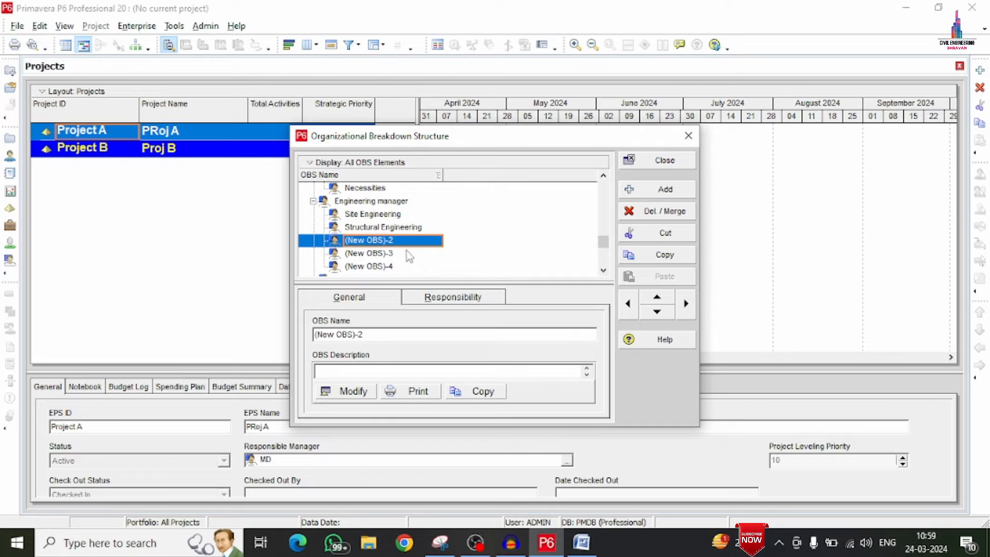
{"action": "left_click", "coordinate": [576, 548]}
{"action": "left_click_drag", "start_coordinate": [470, 324], "coordinate": [364, 315]}
{"action": "key", "text": "ctrl+c"}
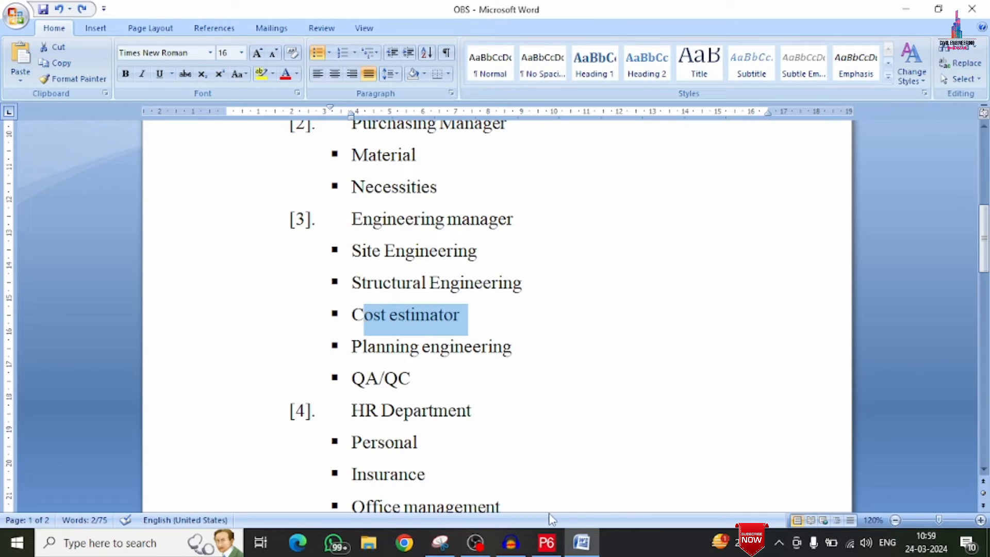
{"action": "left_click", "coordinate": [546, 542]}
{"action": "left_click", "coordinate": [403, 241]}
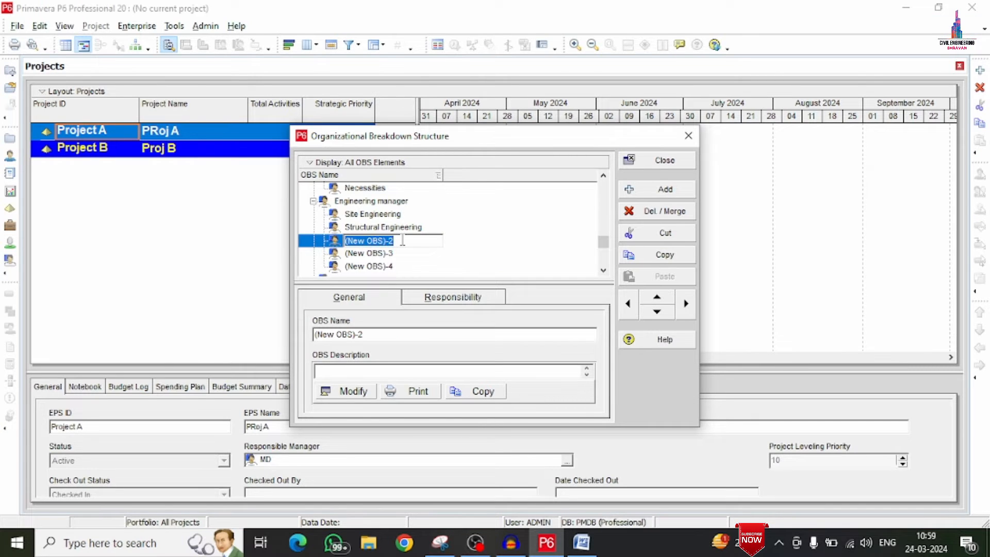
{"action": "key", "text": "ctrl+v"}
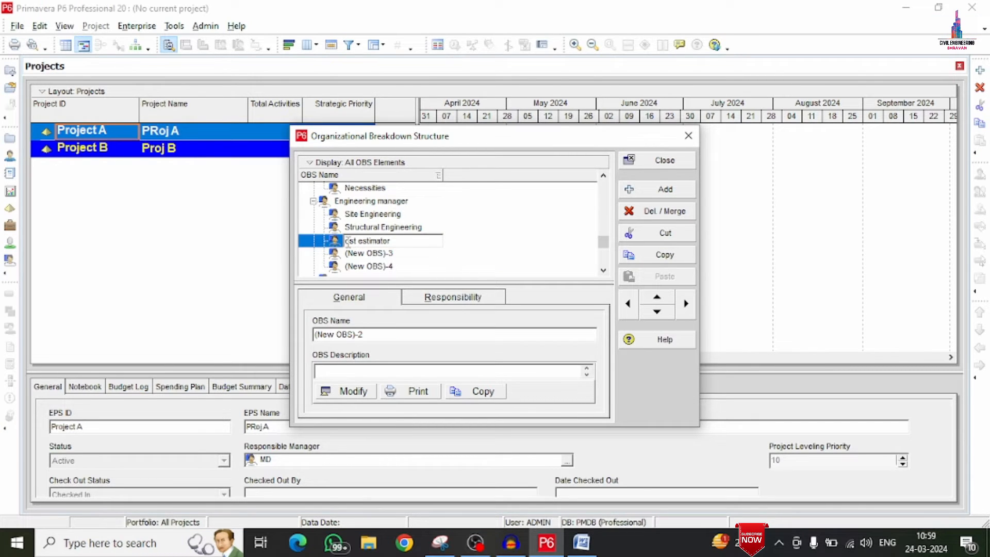
{"action": "type", "text": "C"}
Step: Copy the fourth Engineering manager role from the Word outline and rename the element below Cost estimator as Planning engineering in Primavera P6
{"action": "left_click", "coordinate": [377, 255]}
{"action": "left_click", "coordinate": [580, 542]}
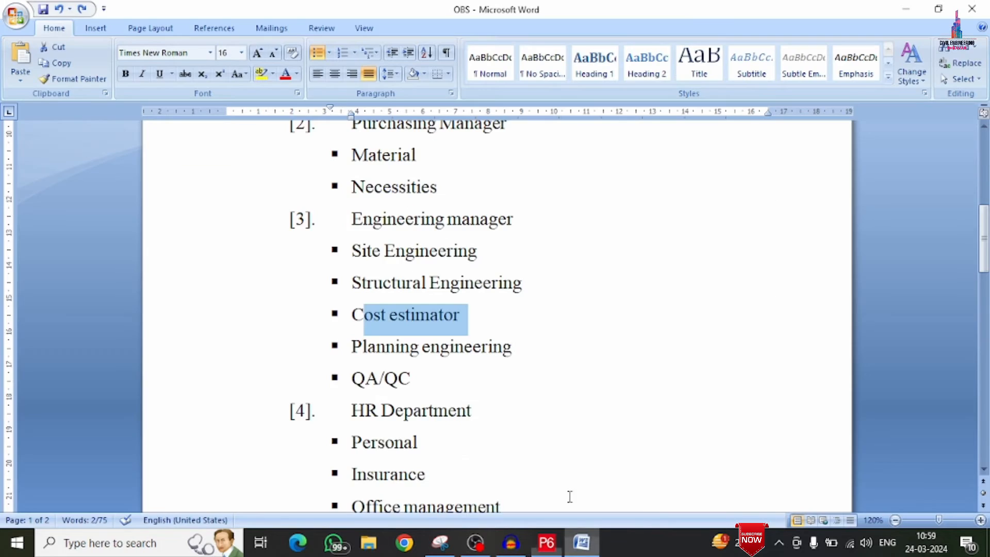
{"action": "scroll", "coordinate": [490, 310], "scroll_direction": "down", "scroll_amount": 1}
{"action": "left_click_drag", "start_coordinate": [535, 313], "coordinate": [366, 312]}
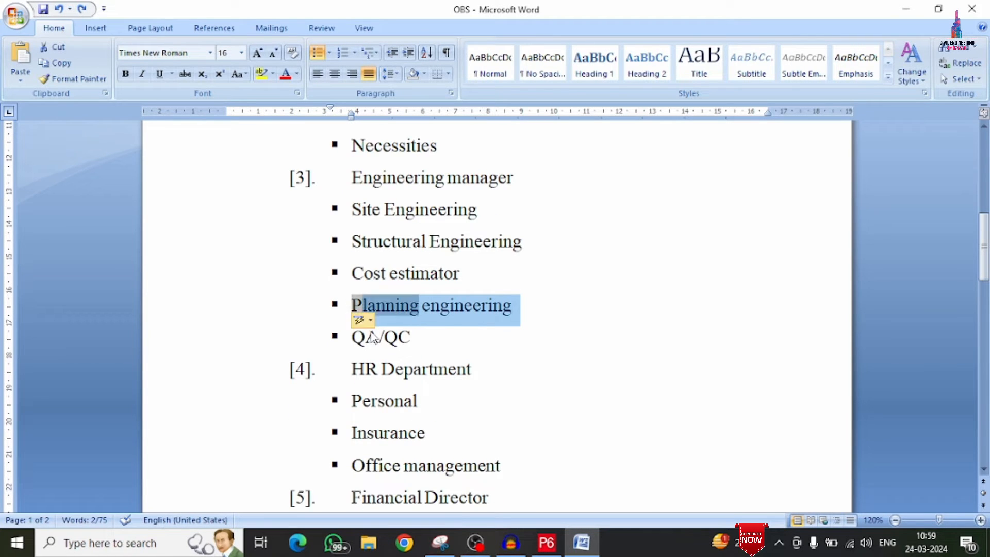
{"action": "left_click", "coordinate": [547, 542]}
{"action": "left_click", "coordinate": [403, 254]}
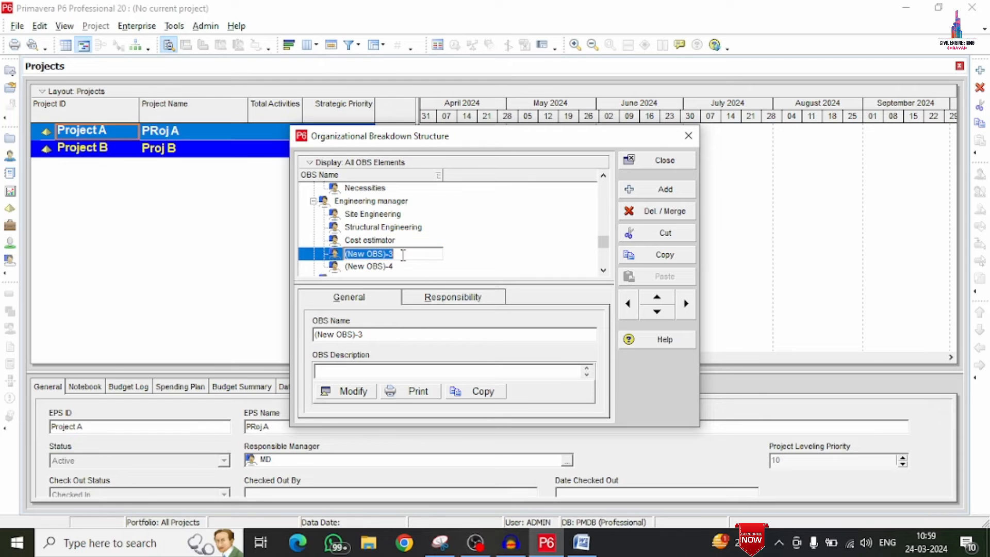
{"action": "key", "text": "BackSpace"}
{"action": "type", "text": "Planning engineering"}
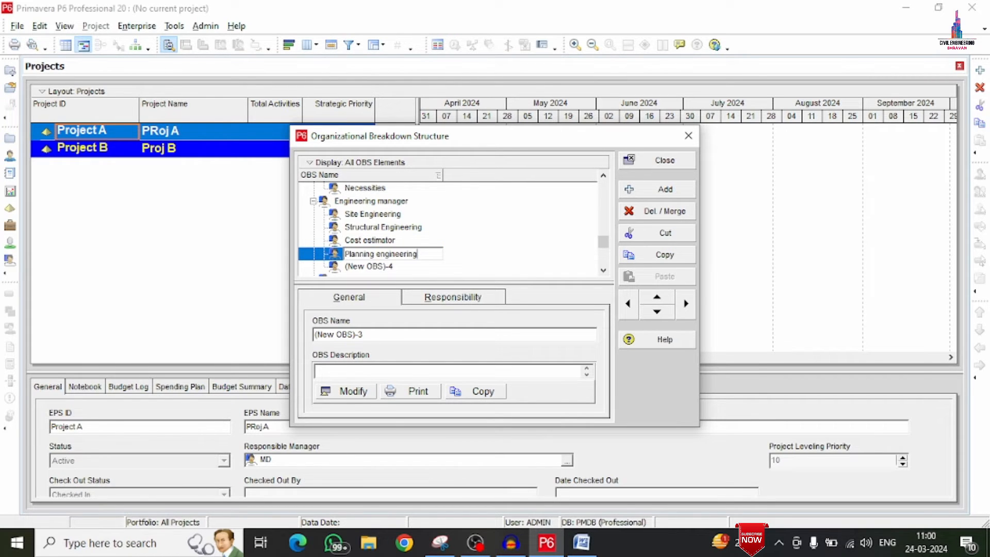
Step: Copy the fifth Engineering manager role from the Word outline and rename the element below Planning engineering as QA/QC in Primavera P6
{"action": "left_click", "coordinate": [368, 266]}
{"action": "left_click", "coordinate": [581, 542]}
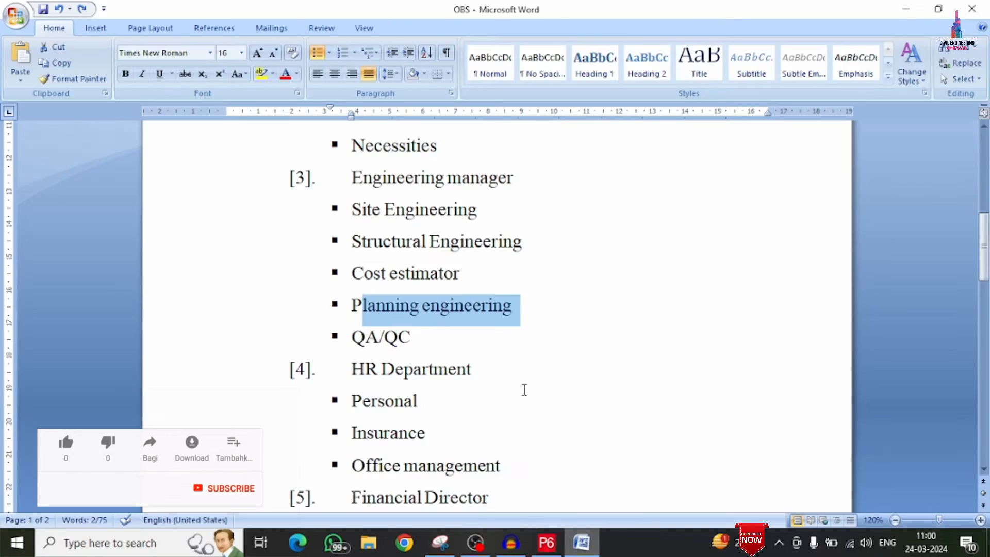
{"action": "scroll", "coordinate": [524, 389], "scroll_direction": "down", "scroll_amount": 2}
{"action": "left_click_drag", "start_coordinate": [418, 254], "coordinate": [345, 263]}
{"action": "key", "text": "ctrl+c"}
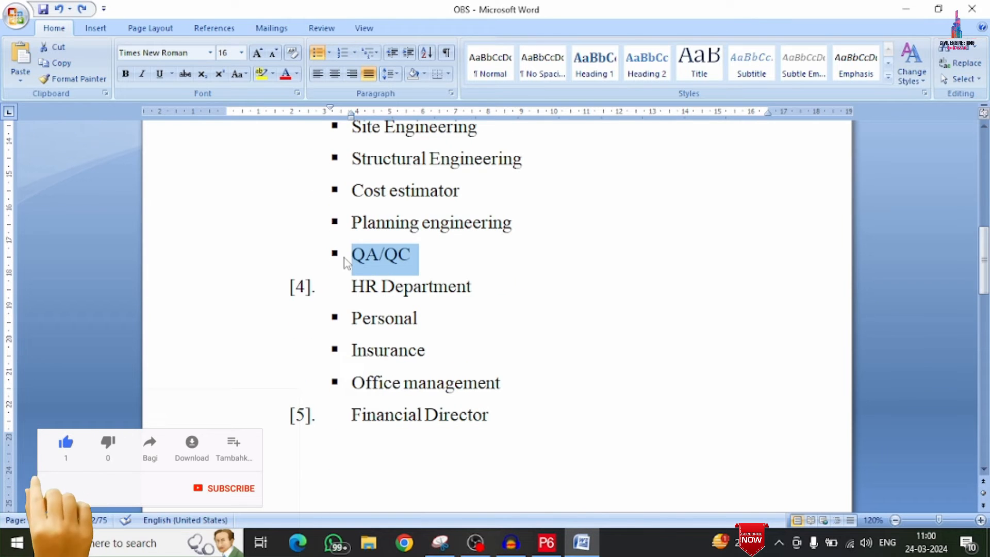
{"action": "left_click", "coordinate": [546, 542]}
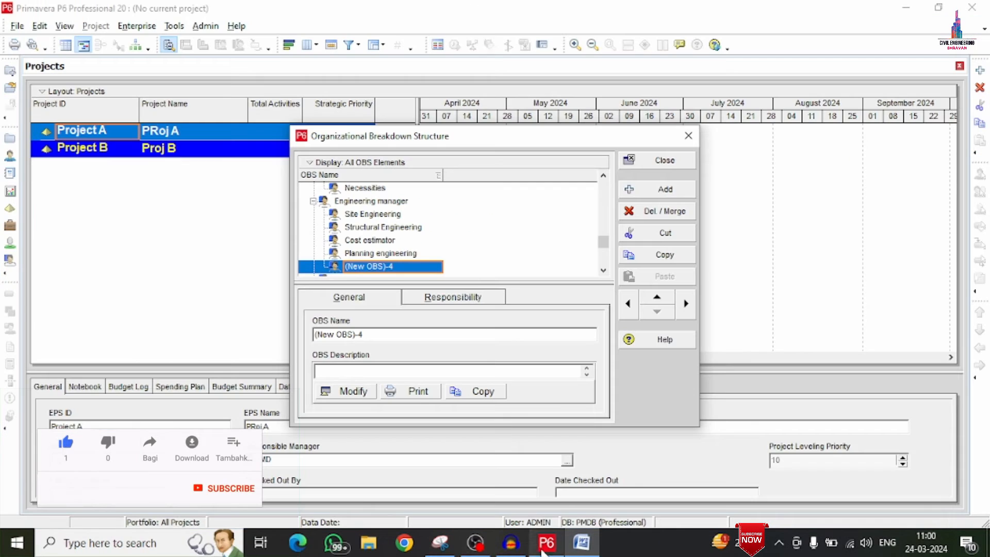
{"action": "left_click", "coordinate": [415, 268]}
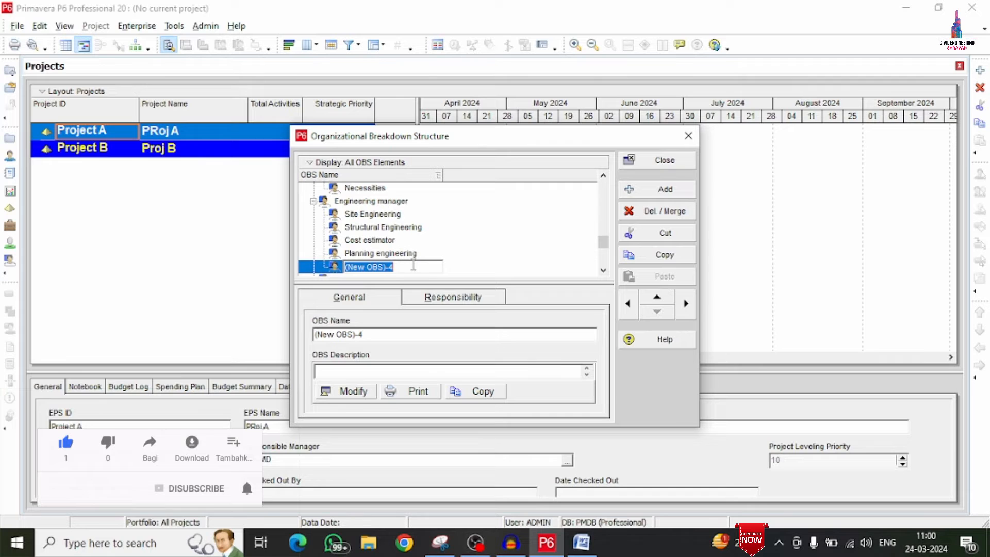
{"action": "key", "text": "ctrl+v"}
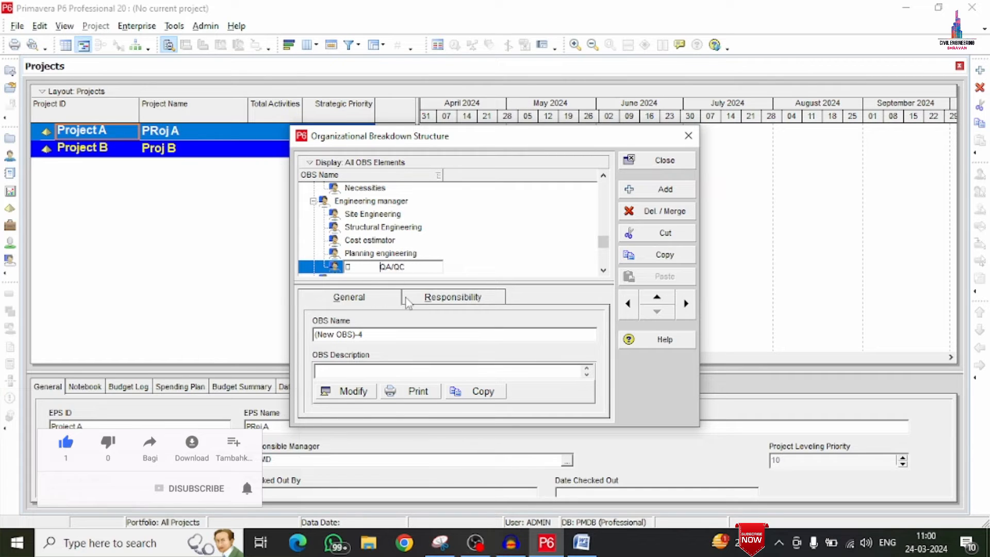
{"action": "key", "text": "BackSpace"}
{"action": "key", "text": "BackSpace"}
{"action": "key", "text": "Return"}
Step: Add three new OBS elements one level beneath HR Department
{"action": "scroll", "coordinate": [384, 242], "scroll_direction": "down", "scroll_amount": 1}
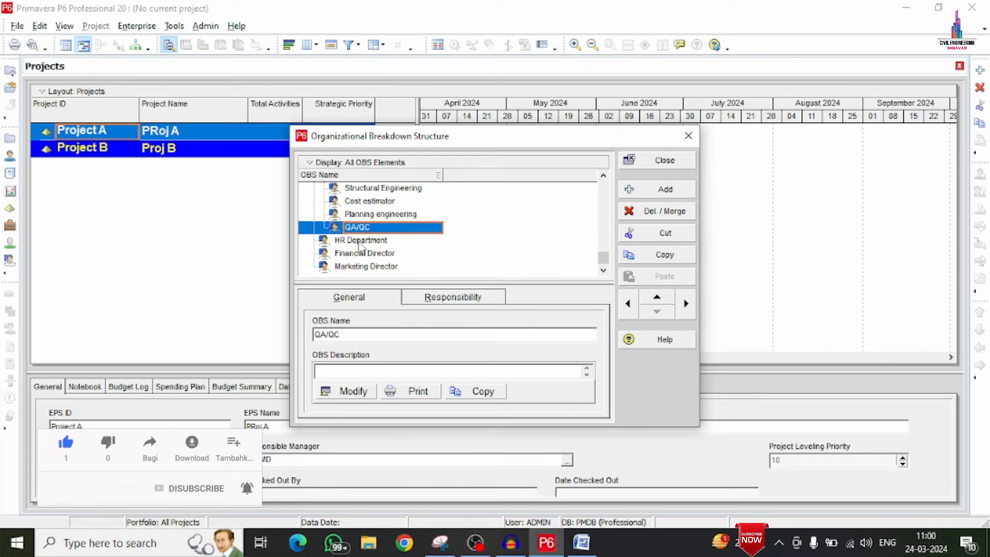
{"action": "left_click", "coordinate": [358, 242]}
{"action": "left_click", "coordinate": [662, 191]}
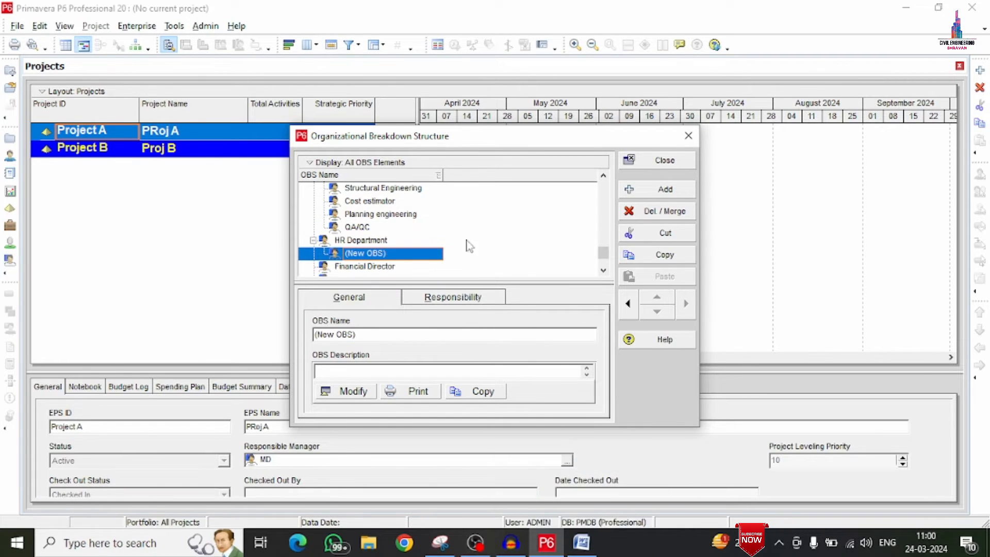
{"action": "left_click", "coordinate": [662, 189]}
{"action": "left_click", "coordinate": [662, 190]}
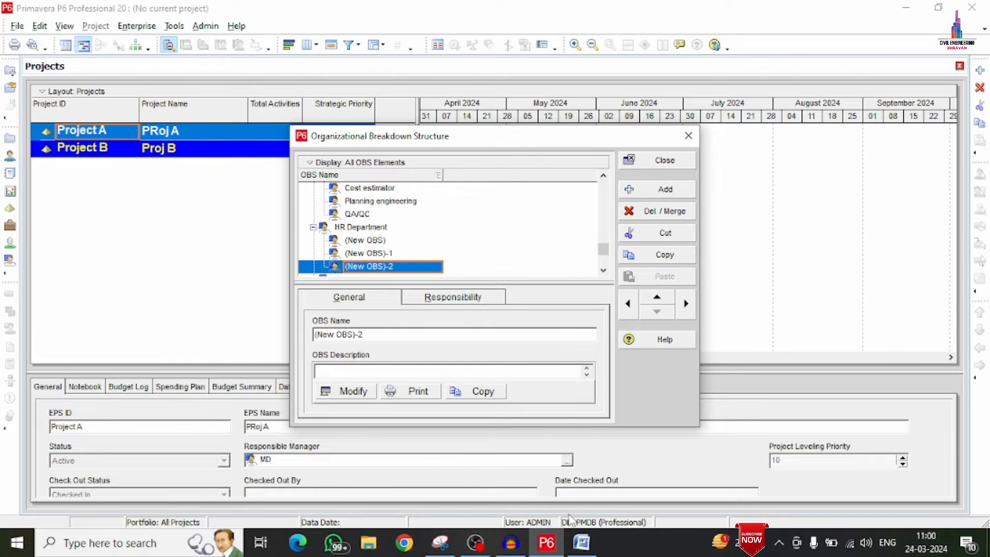
Step: Copy the first HR Department role from the Word outline and rename the first element beneath HR Department as Personal in Primavera P6
{"action": "left_click", "coordinate": [581, 542]}
{"action": "scroll", "coordinate": [424, 258], "scroll_direction": "down", "scroll_amount": 2}
{"action": "left_click_drag", "start_coordinate": [432, 198], "coordinate": [360, 206]}
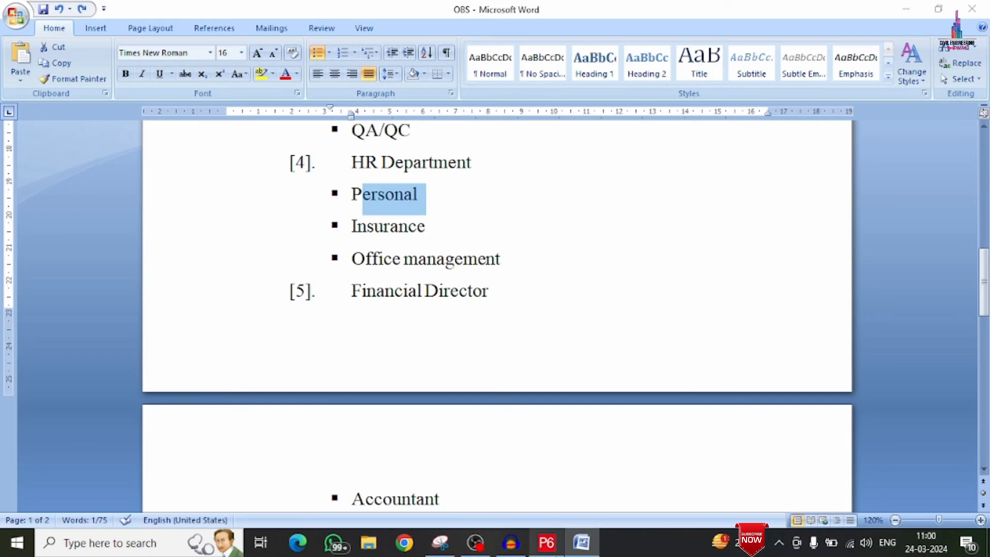
{"action": "left_click", "coordinate": [546, 542]}
{"action": "left_click", "coordinate": [397, 240]}
{"action": "left_click", "coordinate": [400, 242]}
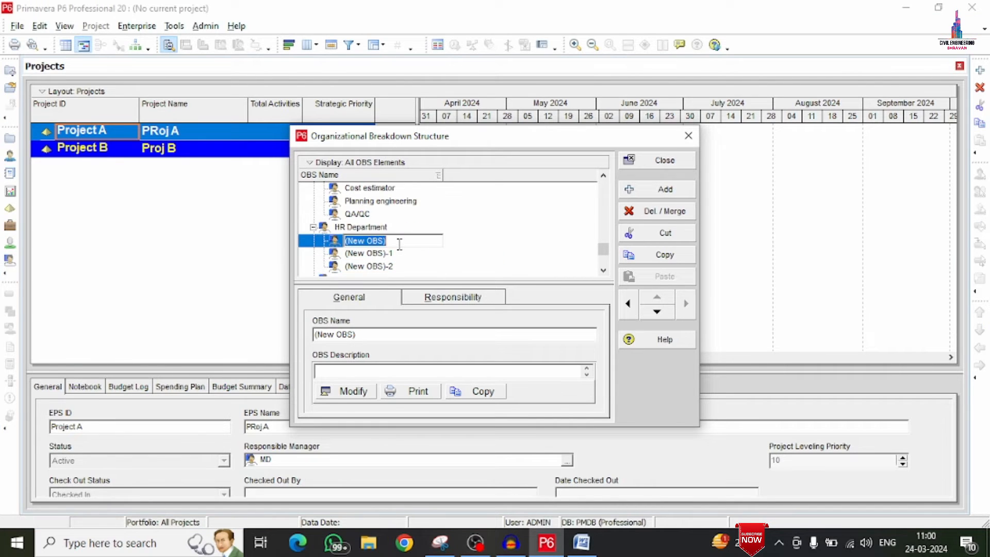
{"action": "type", "text": "P"}
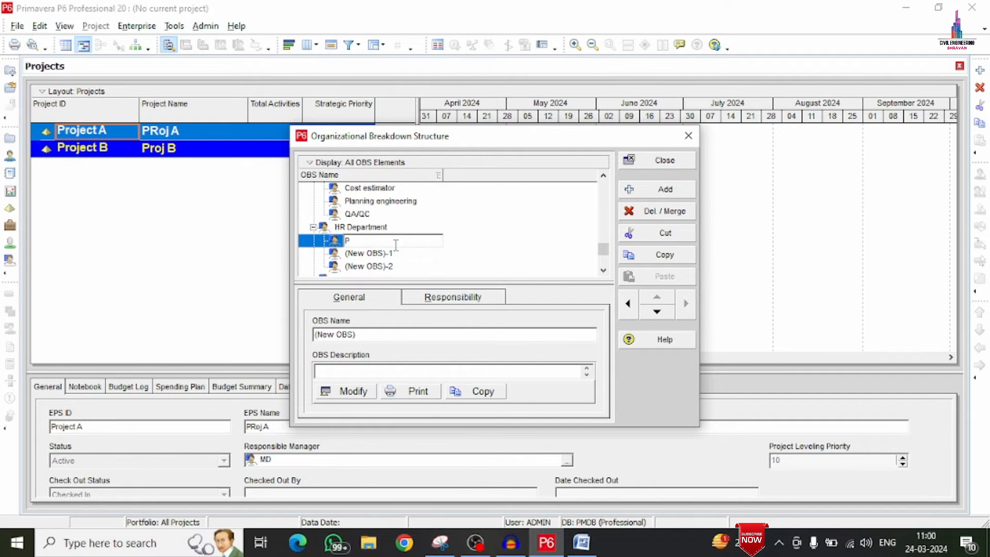
{"action": "type", "text": "ersonal"}
Step: Copy the second HR Department role from the Word outline and rename the element below Personal as Insurance in Primavera P6
{"action": "left_click", "coordinate": [398, 254]}
{"action": "left_click", "coordinate": [581, 542]}
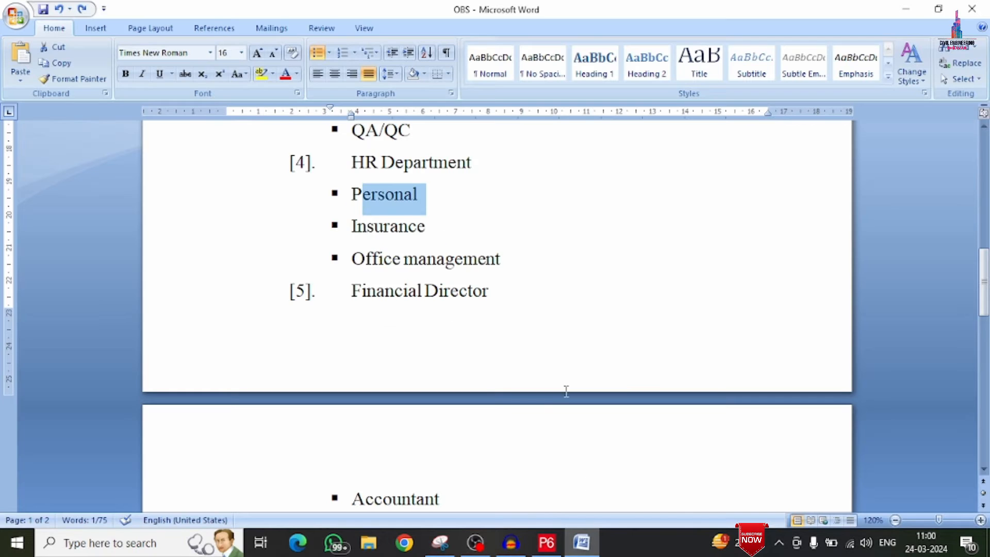
{"action": "left_click_drag", "start_coordinate": [425, 229], "coordinate": [358, 237]}
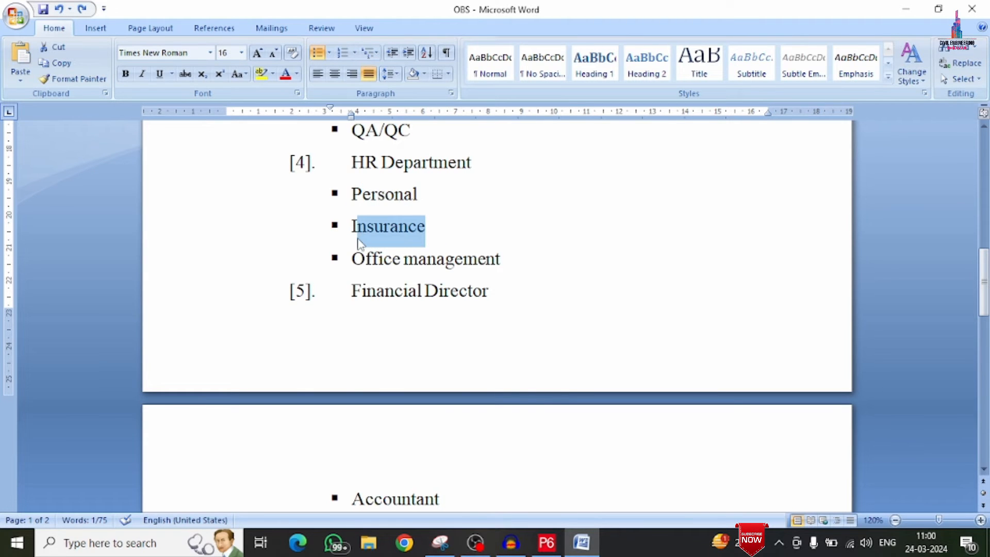
{"action": "left_click", "coordinate": [546, 542]}
{"action": "left_click", "coordinate": [408, 253]}
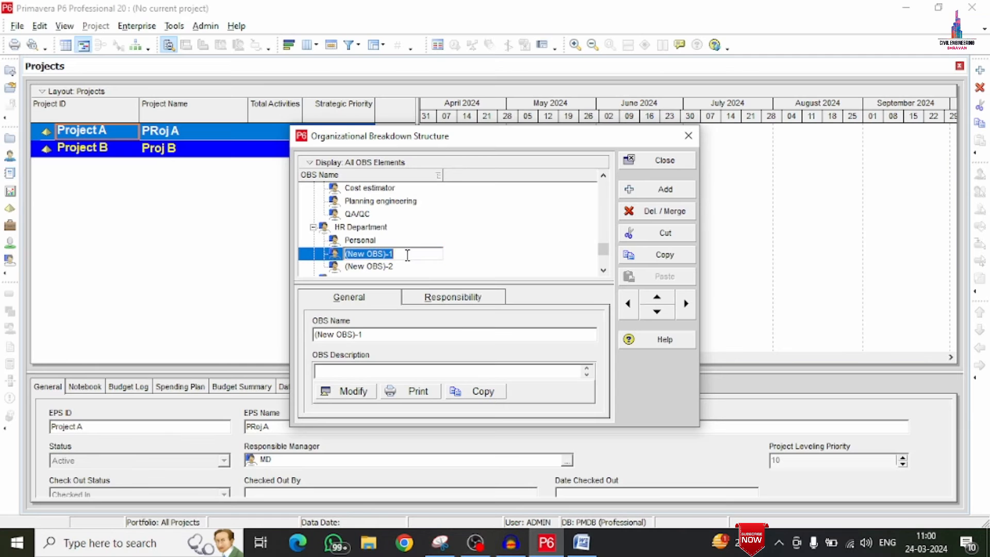
{"action": "key", "text": "BackSpace"}
{"action": "type", "text": "Insurance"}
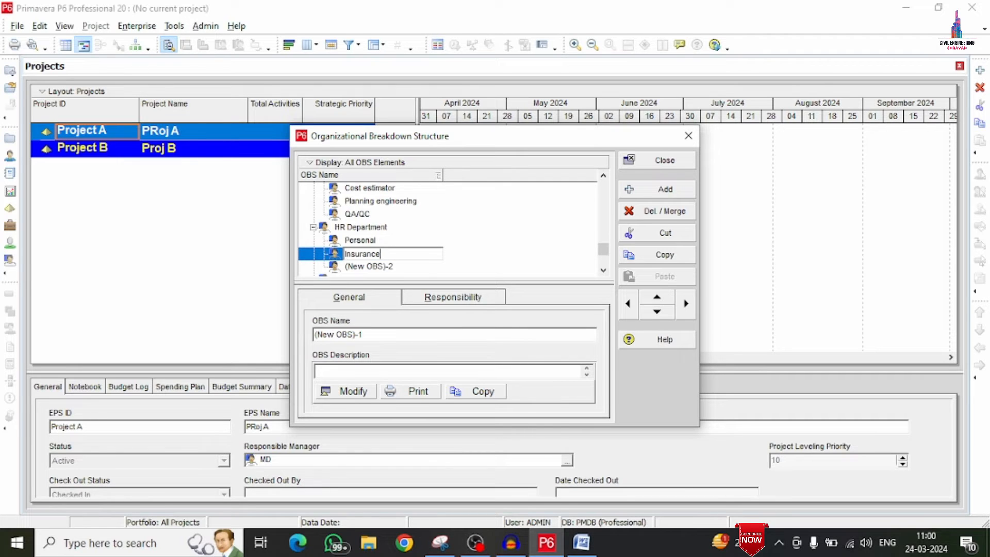
Step: Copy the third HR Department role from the Word outline and rename the element below Insurance as Office management in Primavera P6
{"action": "left_click", "coordinate": [391, 266]}
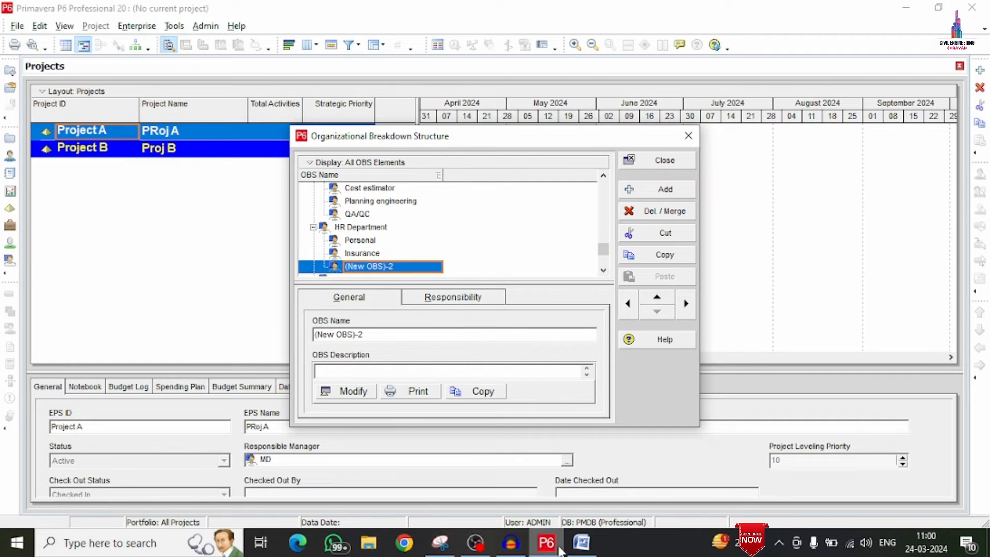
{"action": "left_click", "coordinate": [580, 542]}
{"action": "left_click_drag", "start_coordinate": [504, 259], "coordinate": [368, 263]}
{"action": "key", "text": "ctrl+c"}
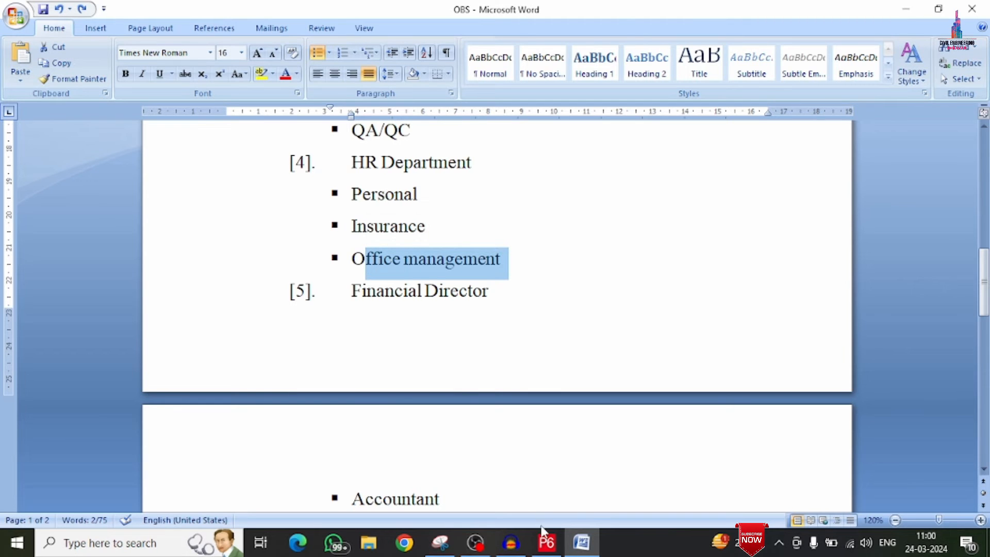
{"action": "left_click", "coordinate": [545, 540]}
{"action": "left_click", "coordinate": [416, 269]}
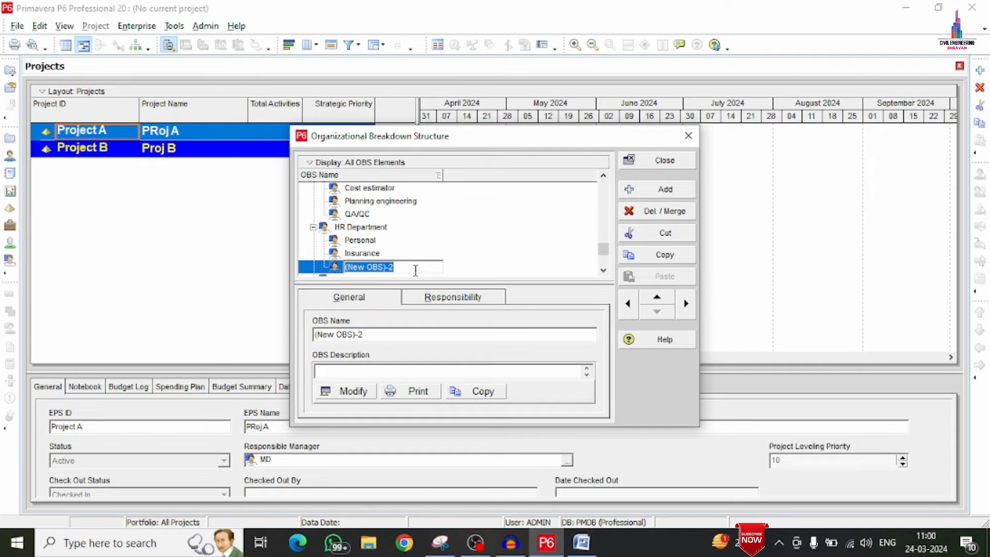
{"action": "type", "text": "O"}
{"action": "key", "text": "ctrl+v"}
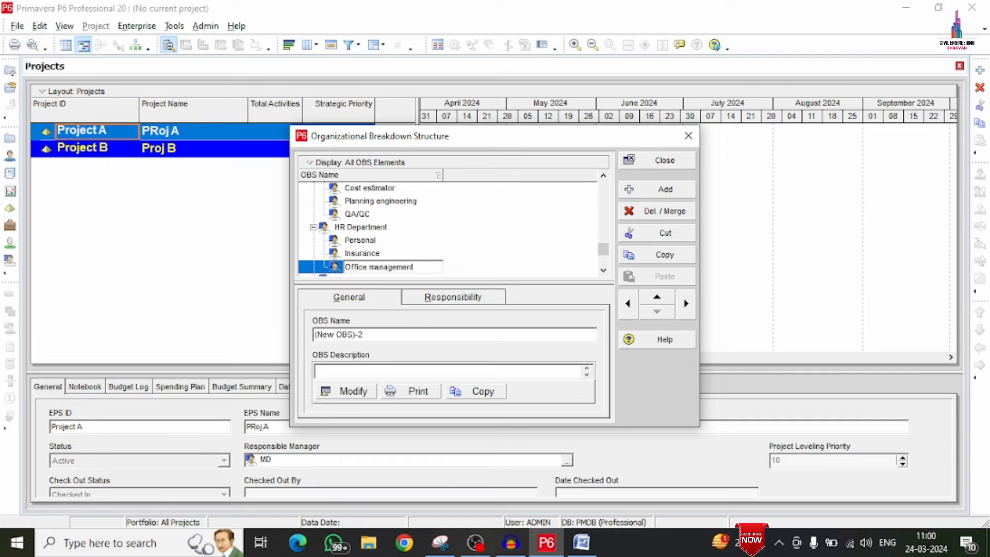
{"action": "left_click", "coordinate": [499, 232]}
Step: Select the Financial Director element, then switch to Word and copy its first role, Accountant, from the outline
{"action": "scroll", "coordinate": [387, 255], "scroll_direction": "down", "scroll_amount": 1}
{"action": "left_click", "coordinate": [338, 249]}
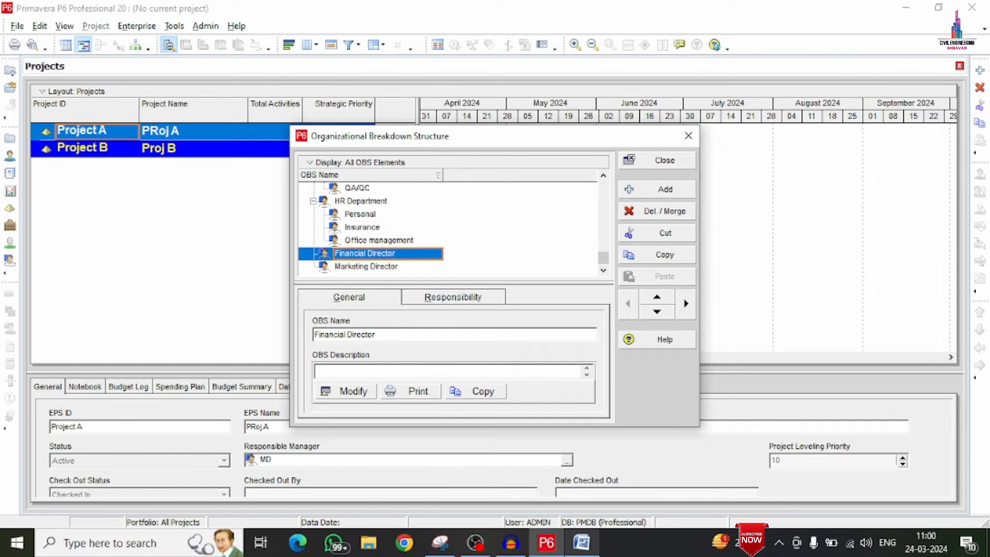
{"action": "left_click", "coordinate": [581, 541]}
{"action": "scroll", "coordinate": [469, 258], "scroll_direction": "down", "scroll_amount": 3}
{"action": "scroll", "coordinate": [404, 229], "scroll_direction": "up", "scroll_amount": 2}
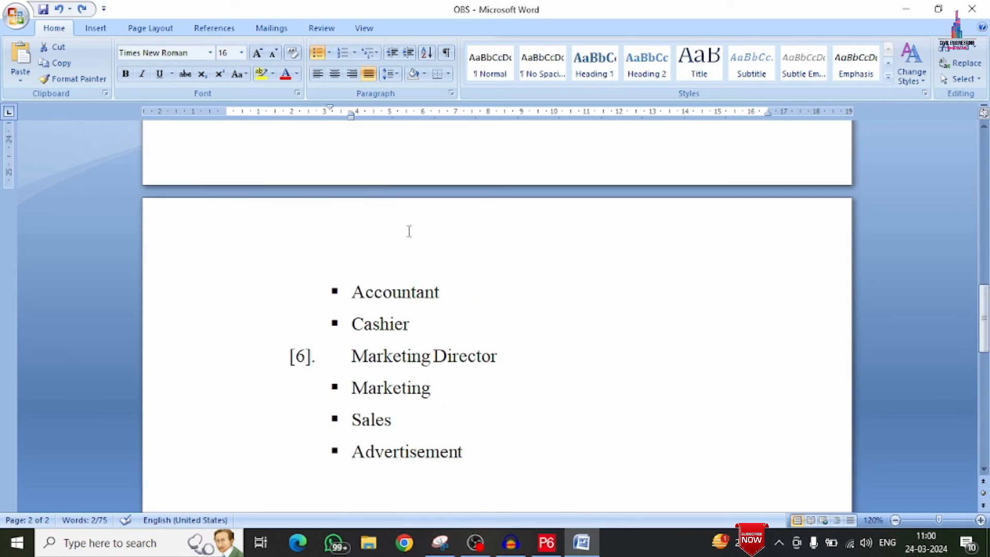
{"action": "left_click_drag", "start_coordinate": [440, 291], "coordinate": [372, 293]}
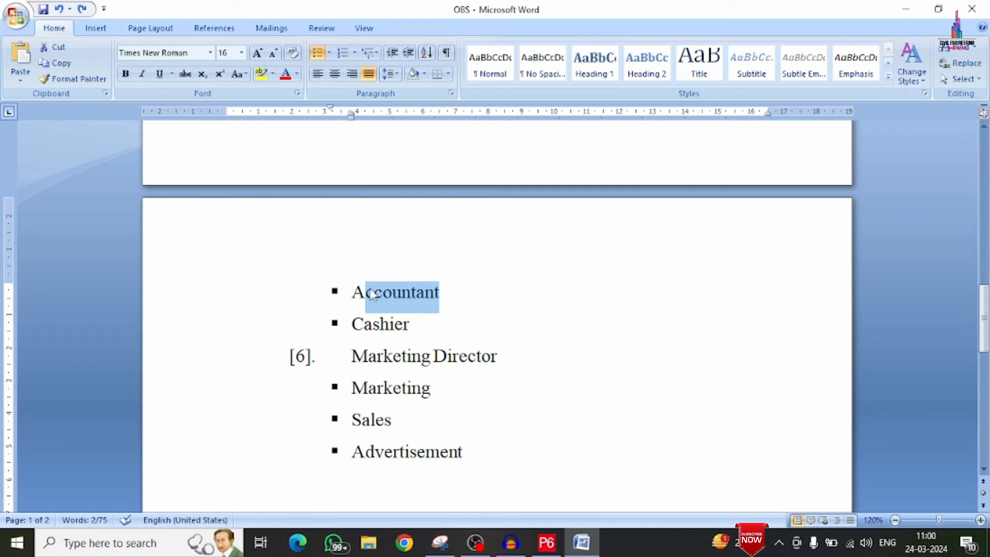
Step: In Primavera P6, add an OBS element one level beneath Financial Director and name it Accountant
{"action": "left_click", "coordinate": [547, 541]}
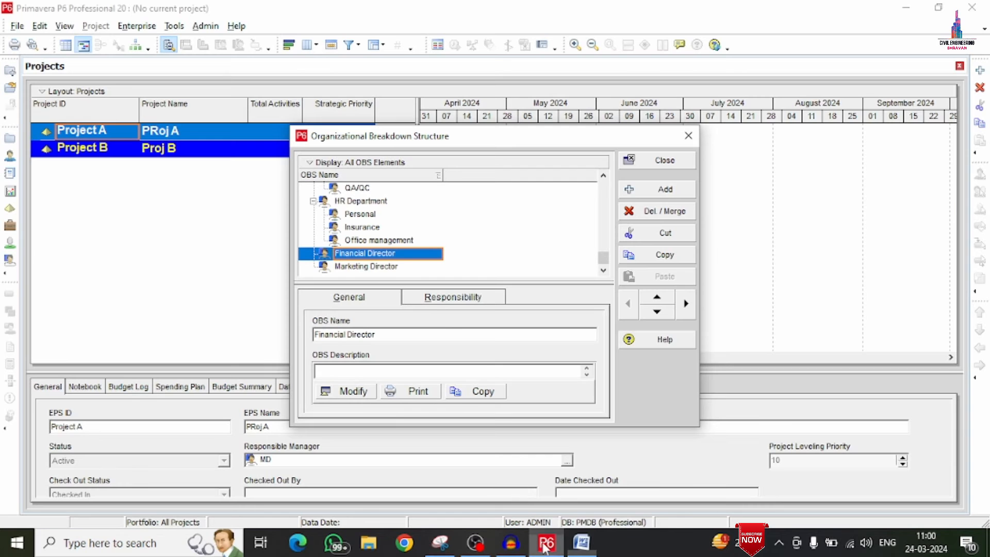
{"action": "left_click", "coordinate": [373, 268]}
{"action": "left_click", "coordinate": [379, 253]}
{"action": "left_click", "coordinate": [665, 189]}
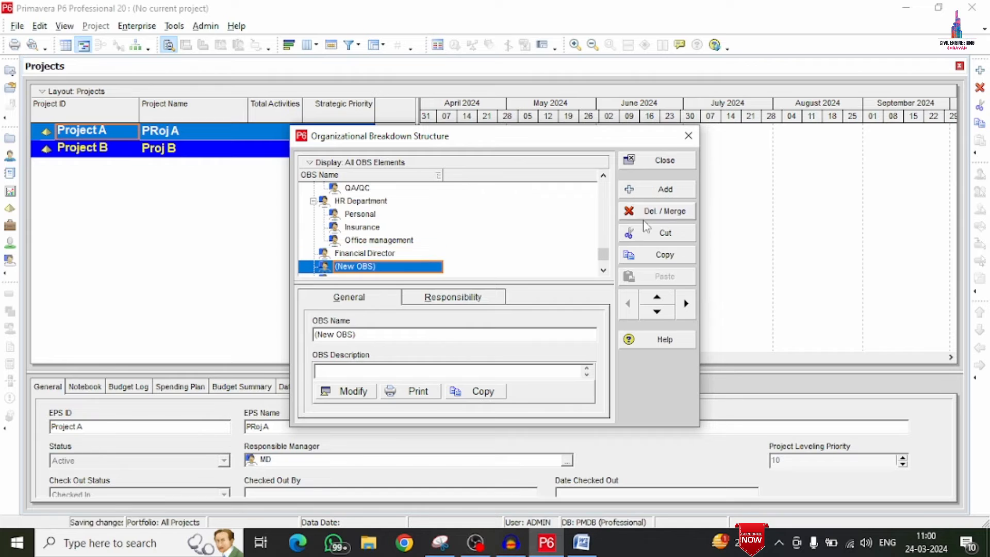
{"action": "left_click", "coordinate": [692, 312]}
{"action": "left_click", "coordinate": [405, 268]}
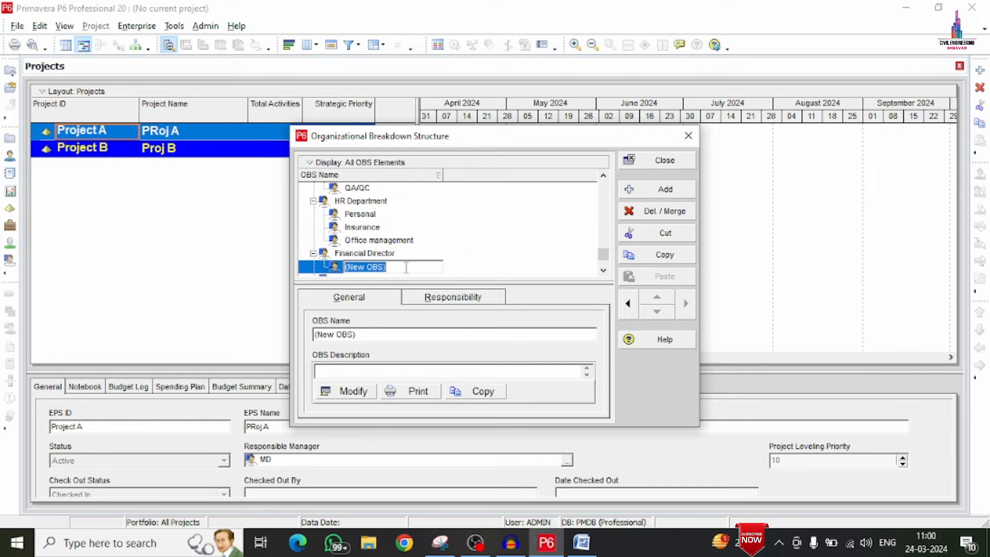
{"action": "type", "text": "ccountant"}
{"action": "type", "text": "A"}
{"action": "left_click", "coordinate": [491, 255]}
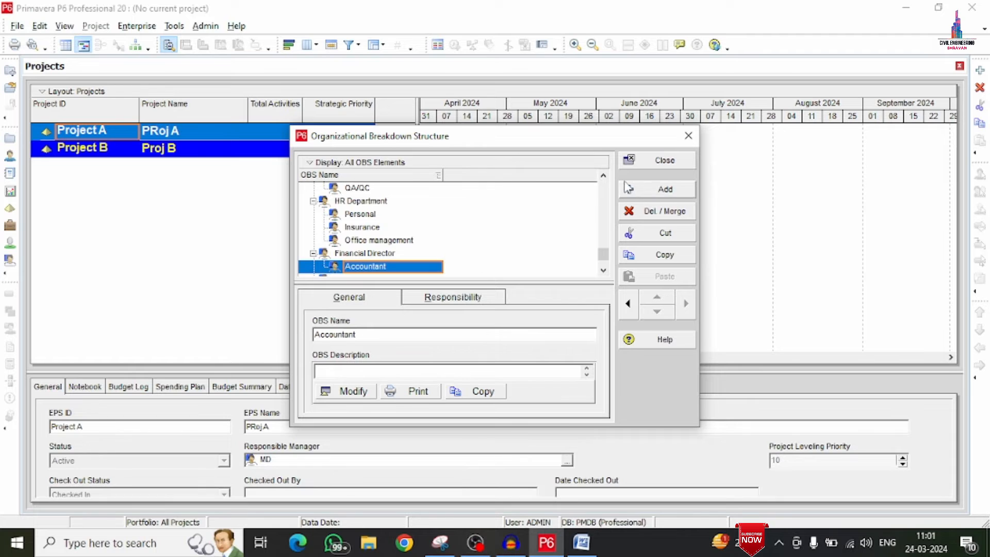
Step: Add an element below Accountant, copy the second Financial Director role from the Word outline, and name the element Cashier in Primavera P6
{"action": "left_click", "coordinate": [642, 188]}
{"action": "left_click", "coordinate": [581, 542]}
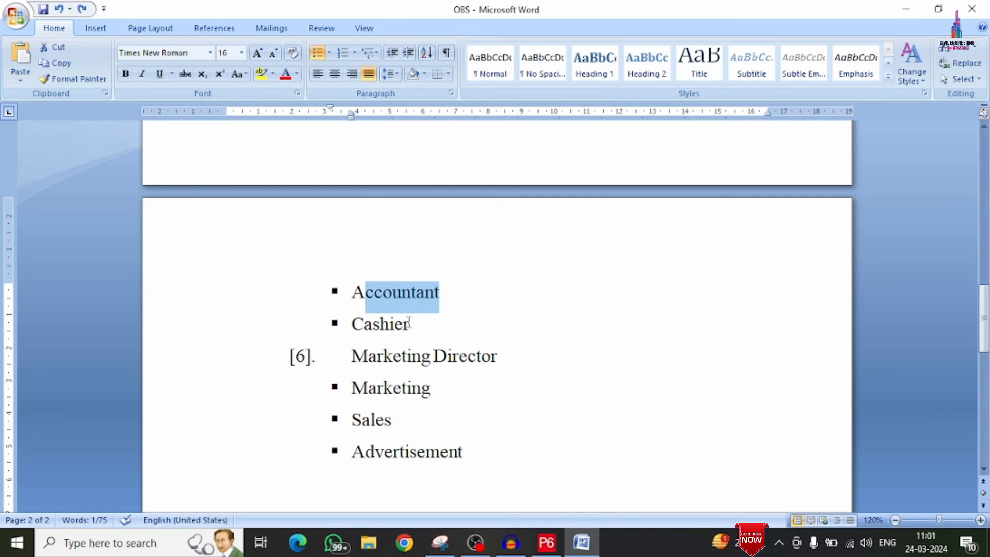
{"action": "left_click_drag", "start_coordinate": [410, 329], "coordinate": [369, 330]}
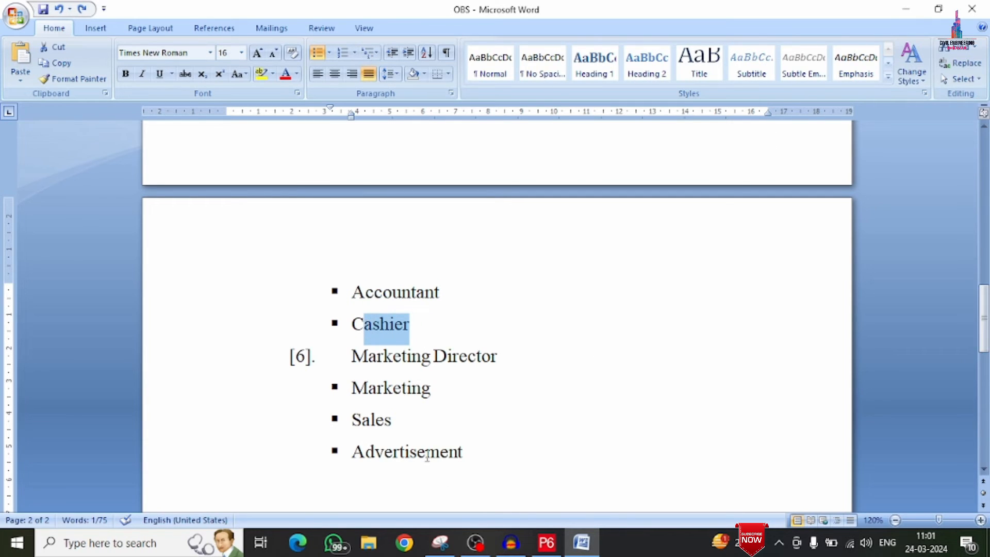
{"action": "left_click", "coordinate": [546, 542]}
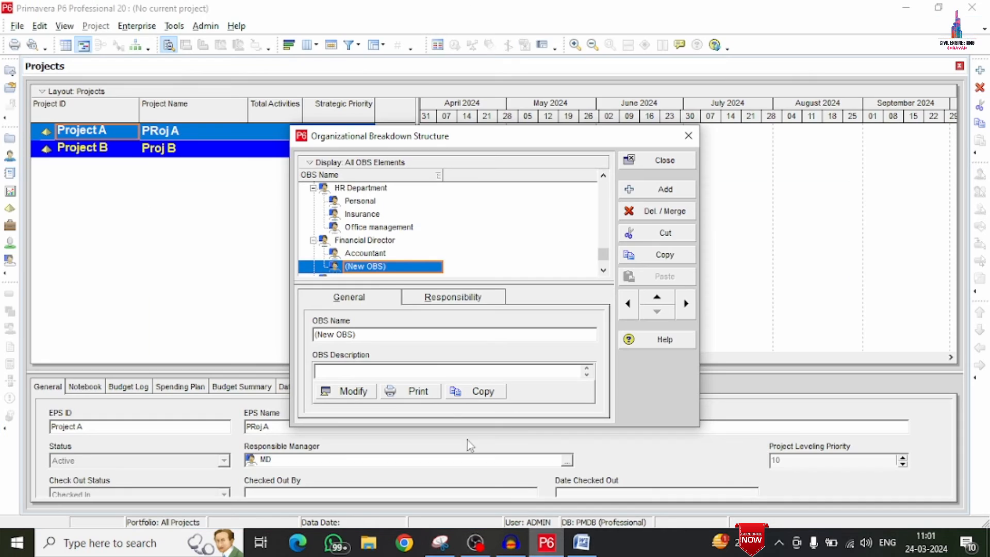
{"action": "left_click", "coordinate": [397, 267]}
{"action": "type", "text": "Cashier"}
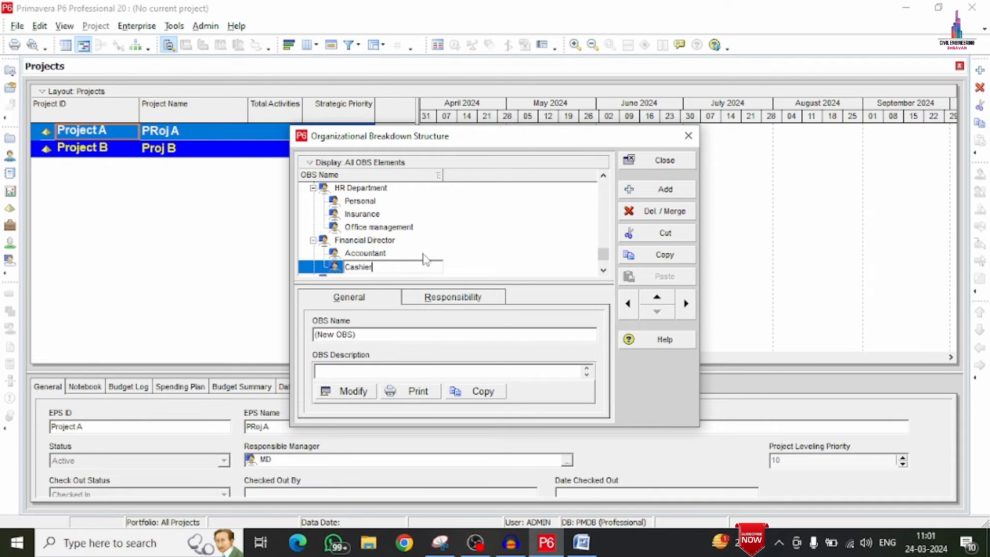
{"action": "left_click", "coordinate": [396, 241]}
Step: Select the Marketing Director element, then switch to Word and copy its first role, Marketing, from the outline
{"action": "scroll", "coordinate": [370, 254], "scroll_direction": "down", "scroll_amount": 1}
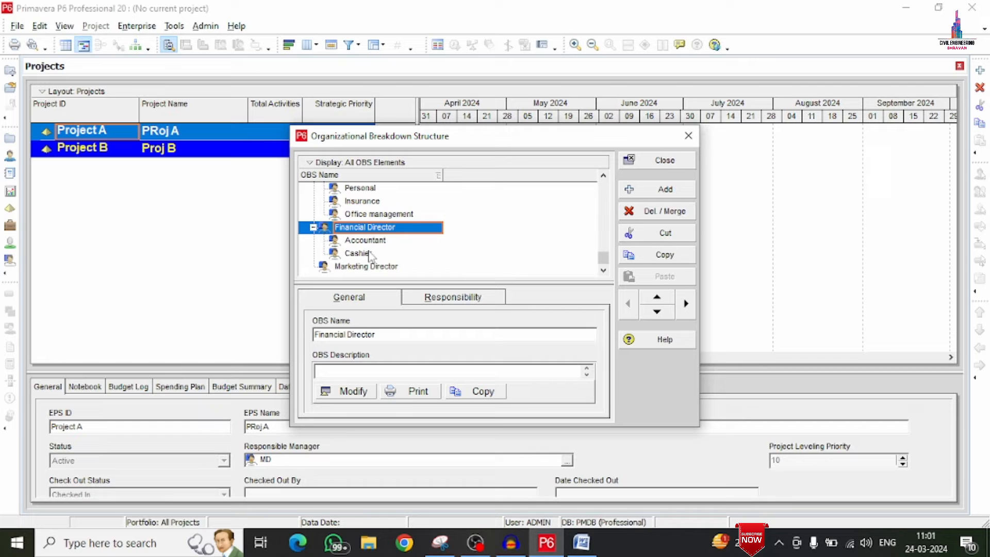
{"action": "left_click", "coordinate": [349, 267]}
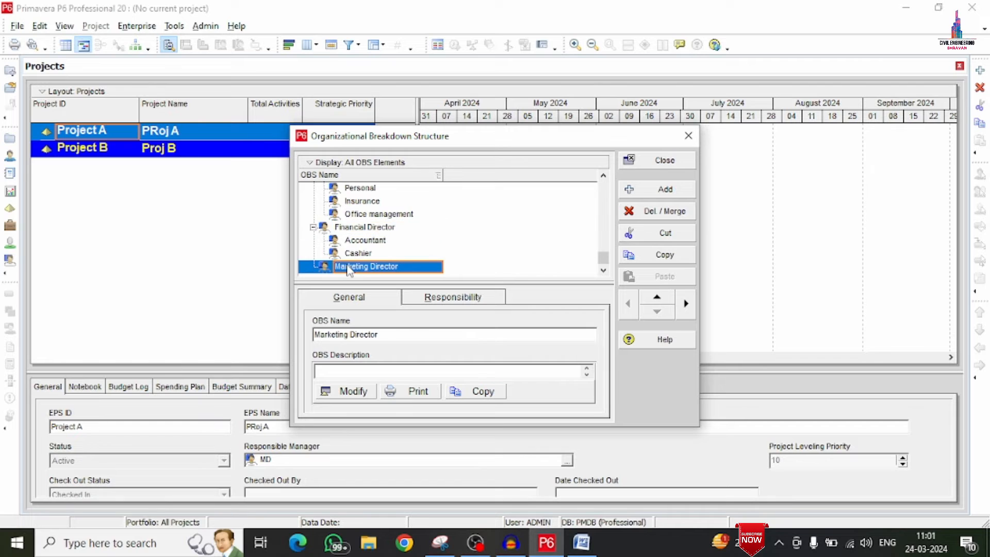
{"action": "left_click", "coordinate": [581, 542]}
{"action": "scroll", "coordinate": [397, 243], "scroll_direction": "down", "scroll_amount": 3}
{"action": "left_click_drag", "start_coordinate": [432, 227], "coordinate": [348, 239]}
{"action": "key", "text": "ctrl+c"}
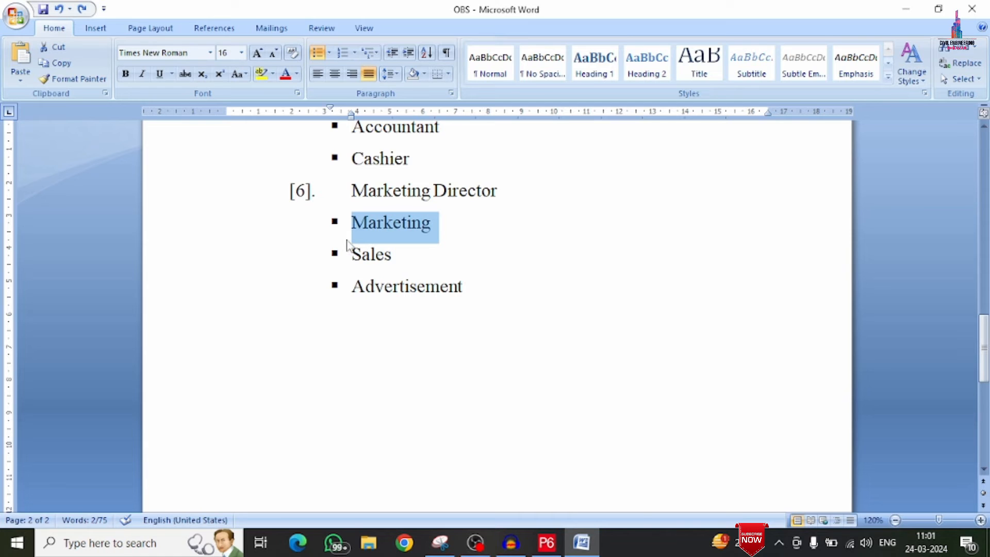
Step: In Primavera P6, add three OBS elements one level beneath Marketing Director
{"action": "left_click", "coordinate": [548, 541]}
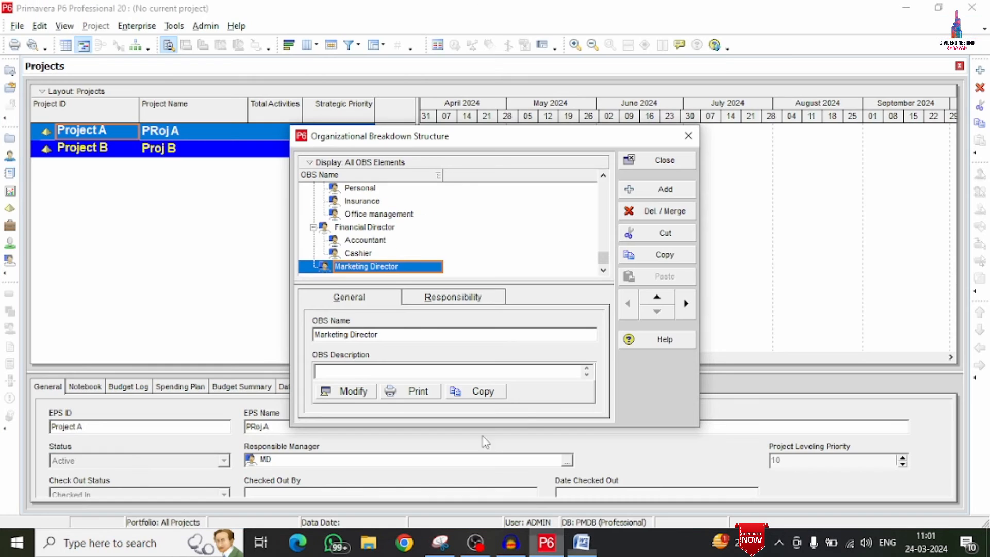
{"action": "left_click", "coordinate": [631, 193]}
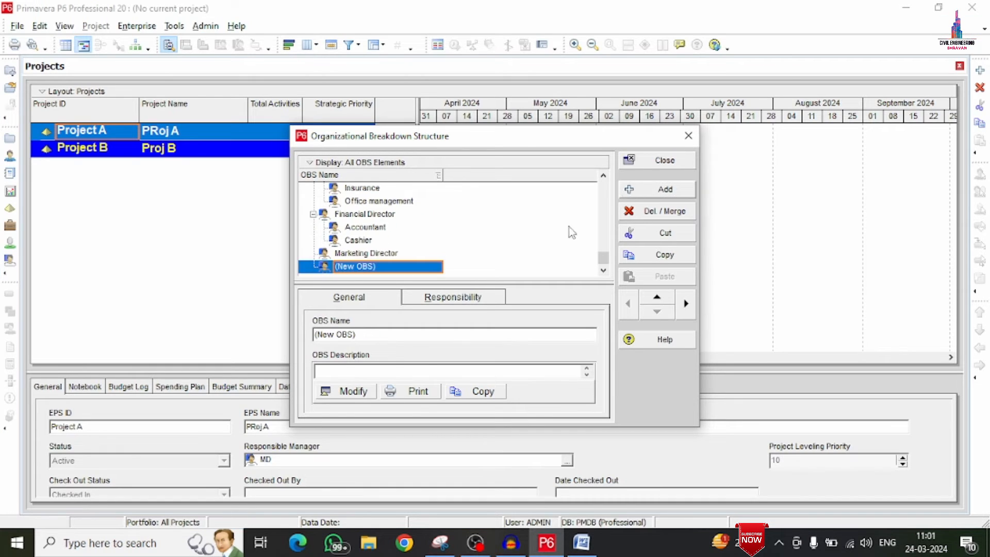
{"action": "left_click", "coordinate": [686, 304]}
{"action": "left_click", "coordinate": [631, 190]}
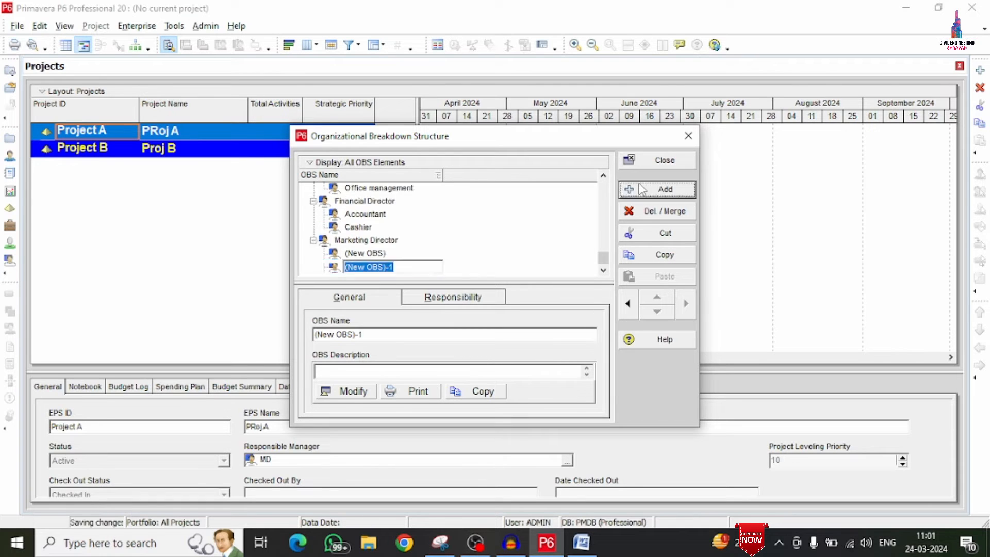
{"action": "left_click", "coordinate": [632, 190]}
Step: Rename the first two elements beneath Marketing Director as Marketing and Sales, removing the pasted bullet character from the first name
{"action": "left_click", "coordinate": [397, 229]}
{"action": "double_click", "coordinate": [395, 240]}
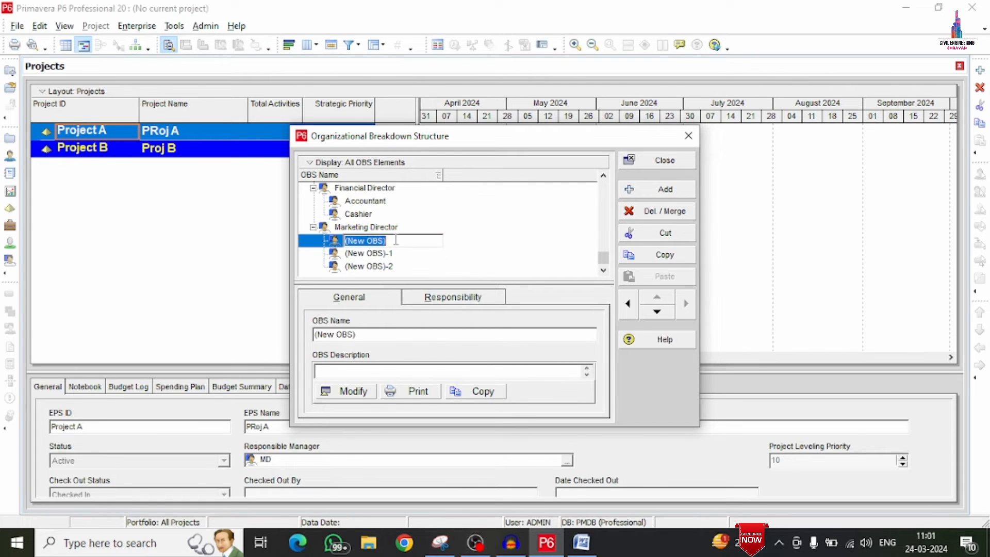
{"action": "left_click", "coordinate": [581, 543]}
{"action": "left_click", "coordinate": [581, 544]}
{"action": "key", "text": "ctrl+v"}
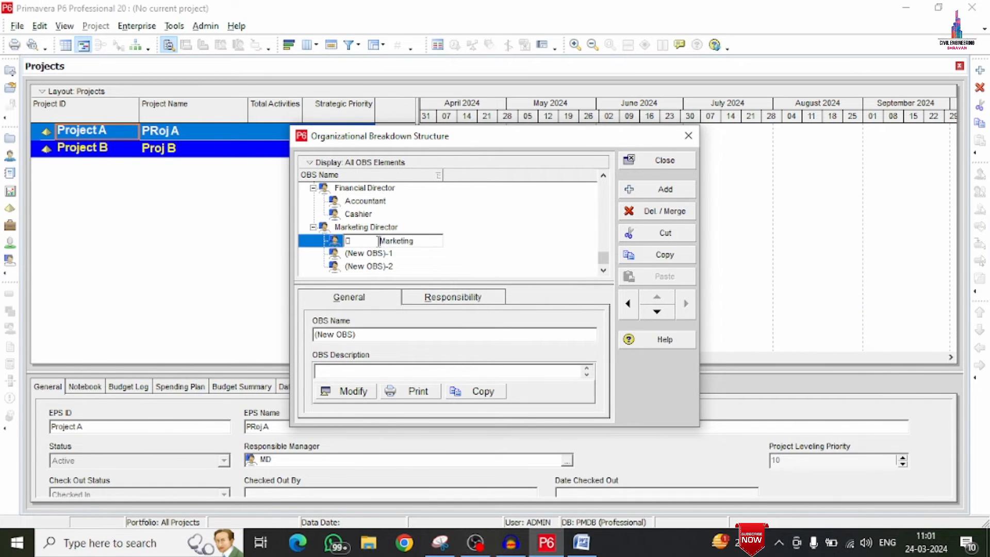
{"action": "left_click", "coordinate": [379, 241]}
{"action": "key", "text": "BackSpace"}
{"action": "key", "text": "BackSpace"}
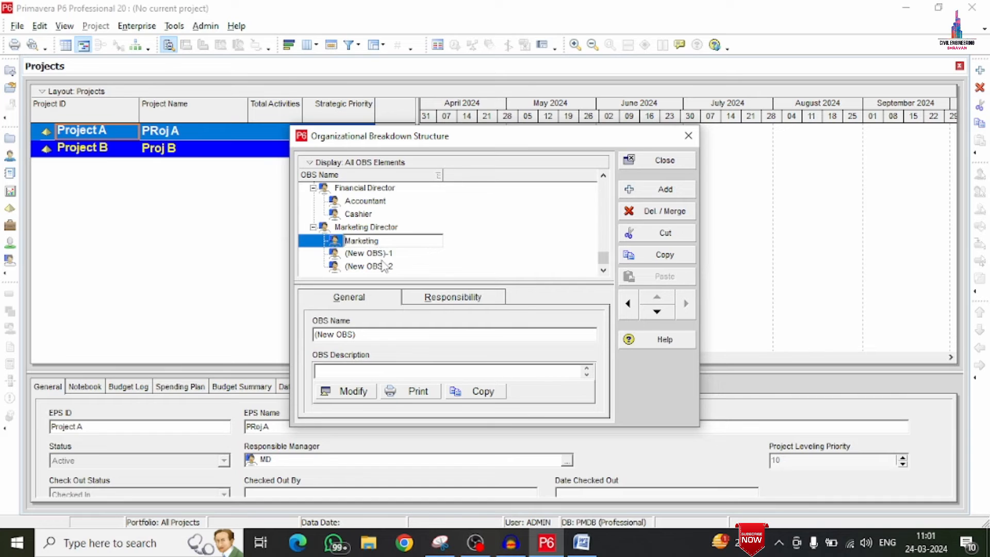
{"action": "left_click", "coordinate": [397, 253]}
{"action": "type", "text": "Sales"}
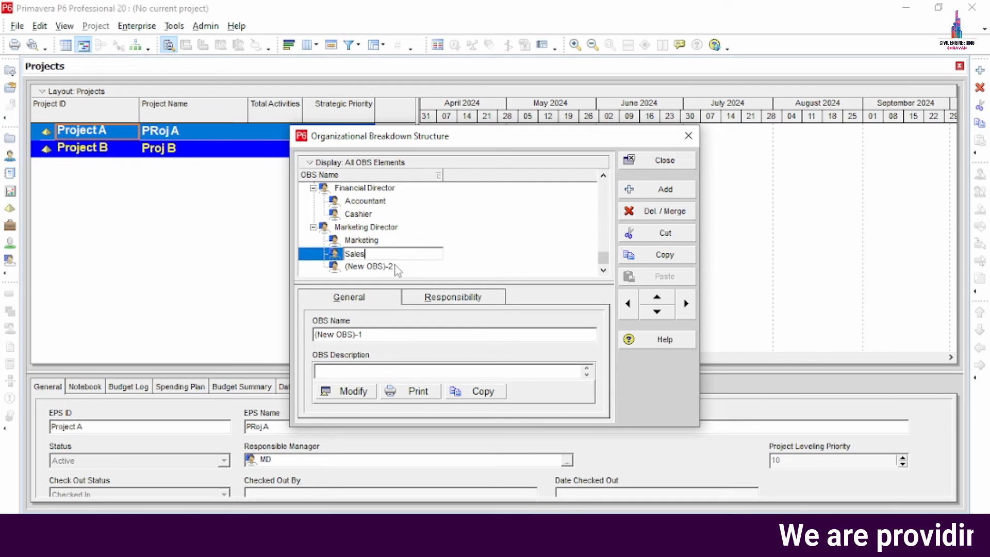
Step: Copy the third Marketing Director role from the Word outline and rename the element below Sales as Advertisement in Primavera P6
{"action": "left_click", "coordinate": [400, 266]}
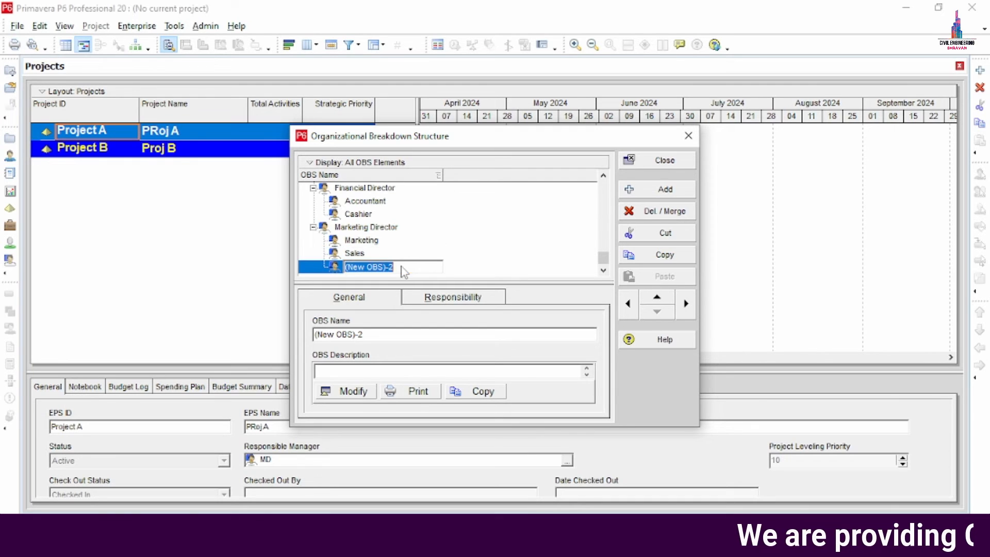
{"action": "type", "text": "Advertisement"}
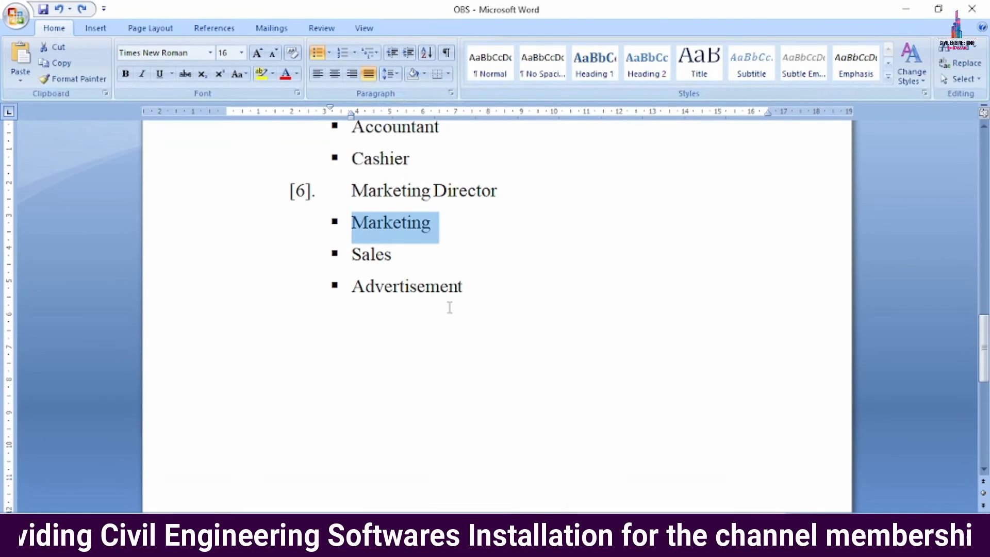
{"action": "left_click_drag", "start_coordinate": [461, 287], "coordinate": [369, 298]}
{"action": "key", "text": "ctrl+c"}
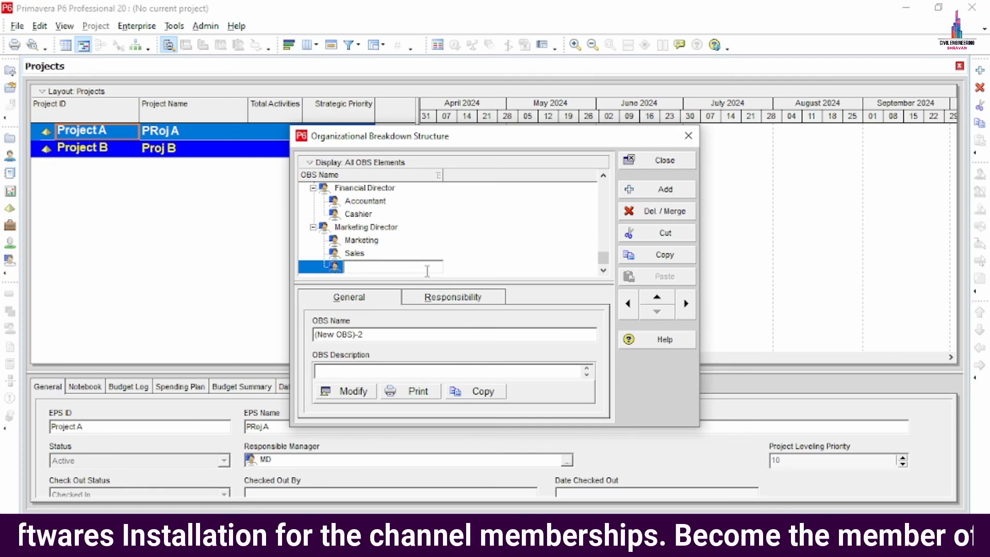
{"action": "type", "text": "A"}
{"action": "key", "text": "ctrl+v"}
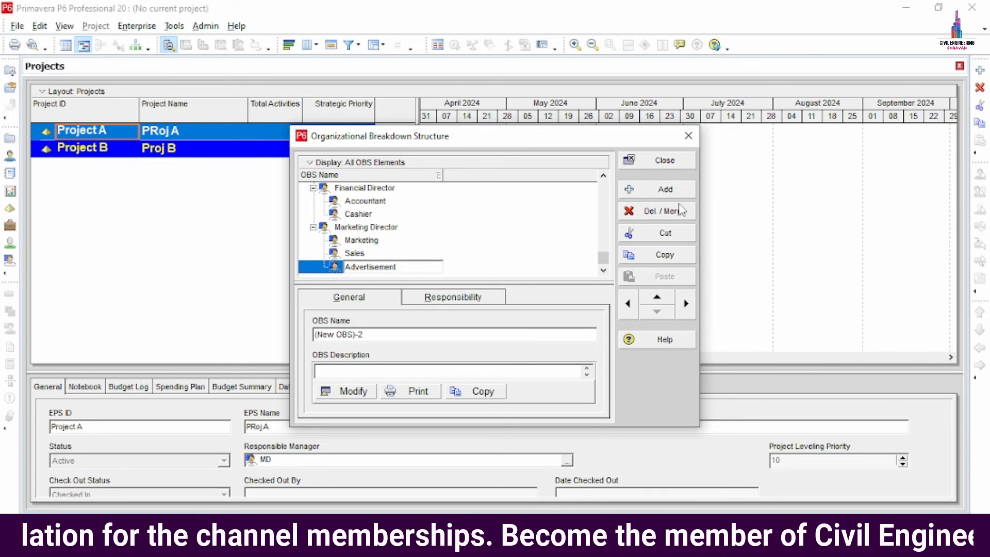
{"action": "key", "text": "Return"}
Step: Enlarge the Organizational Breakdown Structure window in height and width to show more of the element hierarchy
{"action": "scroll", "coordinate": [448, 216], "scroll_direction": "down", "scroll_amount": 5}
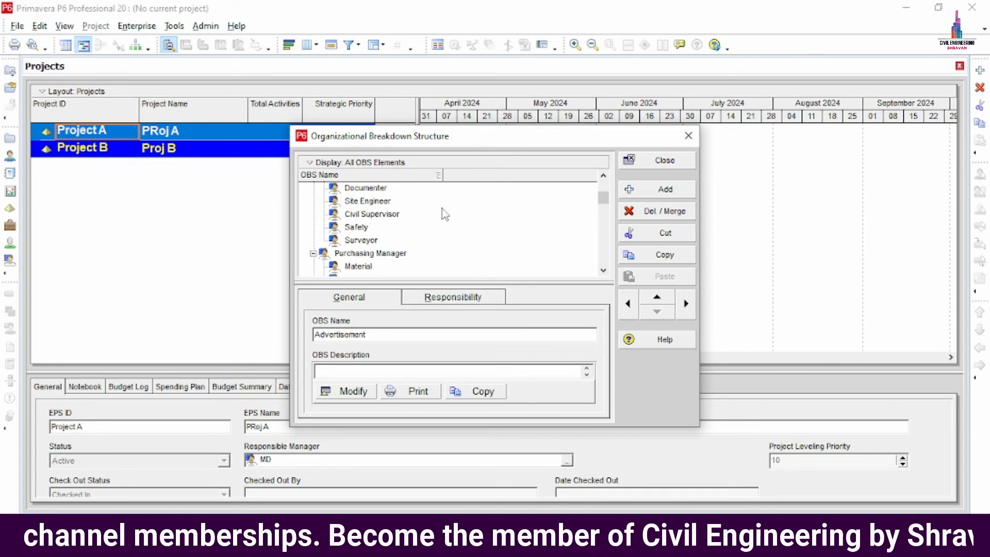
{"action": "scroll", "coordinate": [445, 213], "scroll_direction": "up", "scroll_amount": 2}
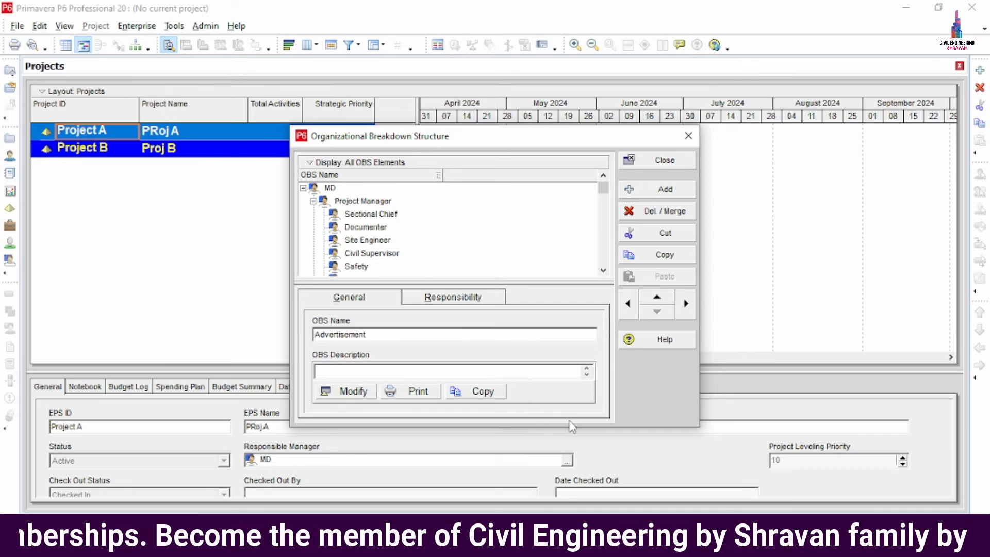
{"action": "left_click_drag", "start_coordinate": [548, 428], "coordinate": [549, 485]}
{"action": "left_click_drag", "start_coordinate": [704, 179], "coordinate": [936, 188]}
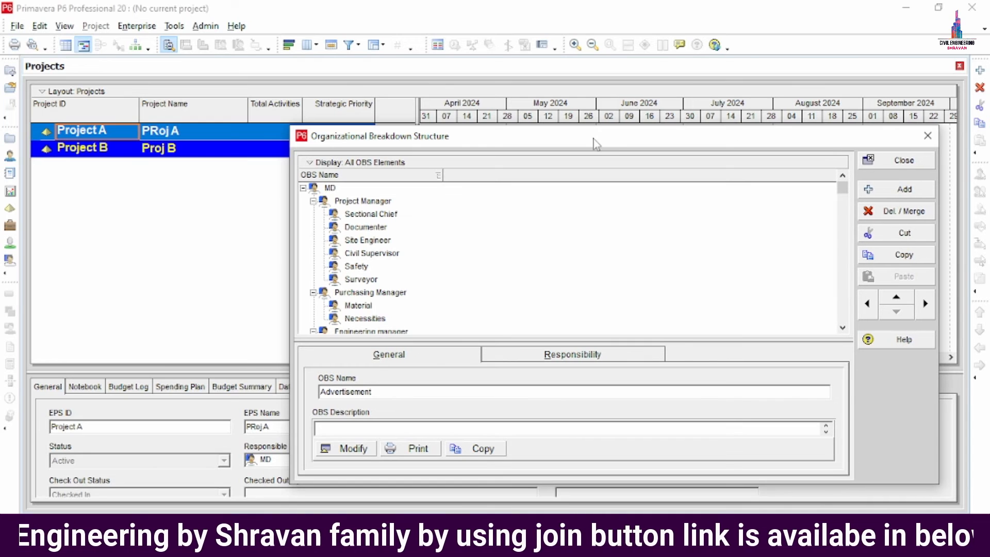
{"action": "left_click_drag", "start_coordinate": [594, 128], "coordinate": [511, 28]}
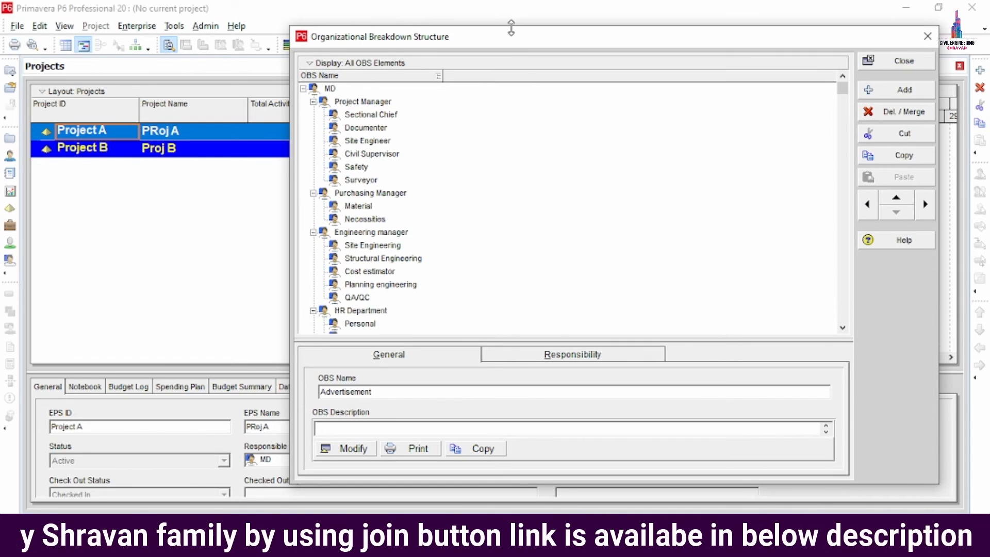
{"action": "left_click_drag", "start_coordinate": [289, 181], "coordinate": [150, 183]}
Step: Review the OBS hierarchy from MD down through each of the six managers and their subordinate roles
{"action": "left_click", "coordinate": [188, 88]}
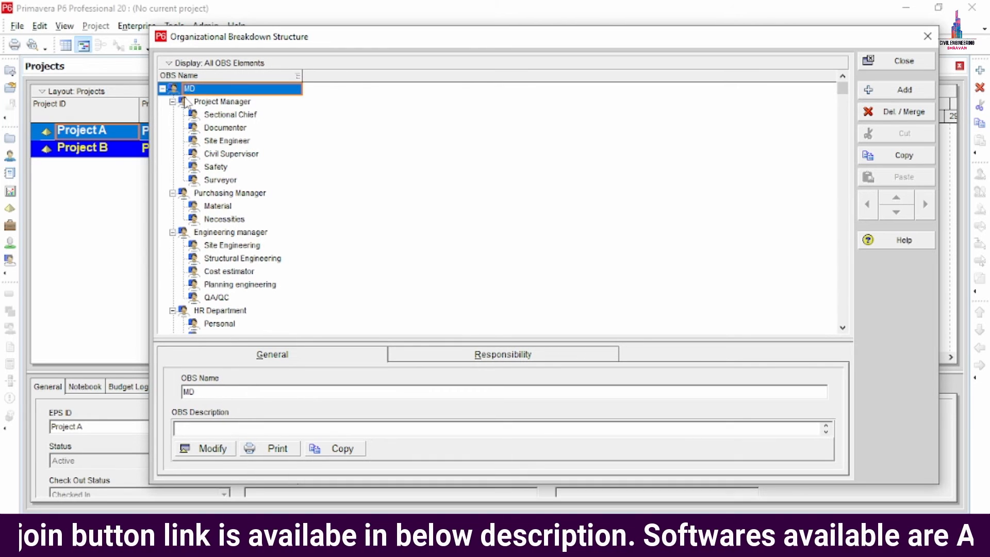
{"action": "left_click", "coordinate": [186, 102]}
{"action": "left_click", "coordinate": [216, 193]}
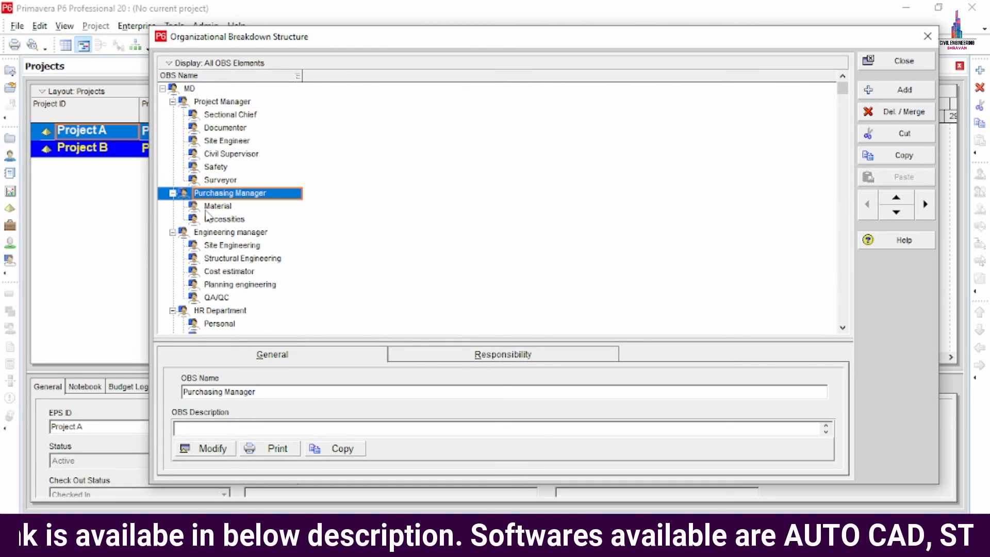
{"action": "left_click", "coordinate": [209, 232]}
{"action": "scroll", "coordinate": [209, 234], "scroll_direction": "down", "scroll_amount": 1}
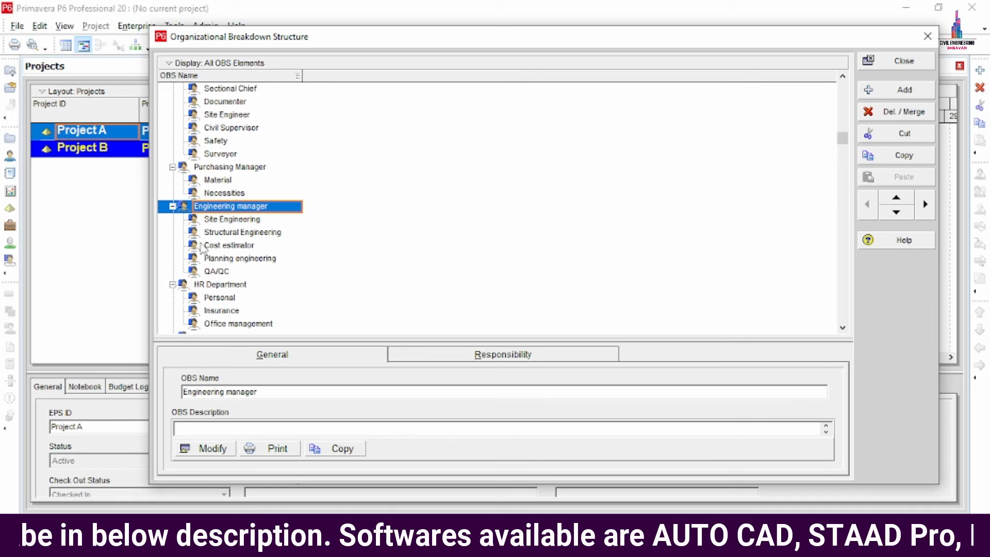
{"action": "left_click", "coordinate": [213, 284]}
{"action": "scroll", "coordinate": [214, 286], "scroll_direction": "down", "scroll_amount": 1}
{"action": "scroll", "coordinate": [213, 284], "scroll_direction": "down", "scroll_amount": 1}
{"action": "left_click", "coordinate": [213, 273]}
{"action": "left_click", "coordinate": [209, 308]}
{"action": "scroll", "coordinate": [209, 309], "scroll_direction": "down", "scroll_amount": 1}
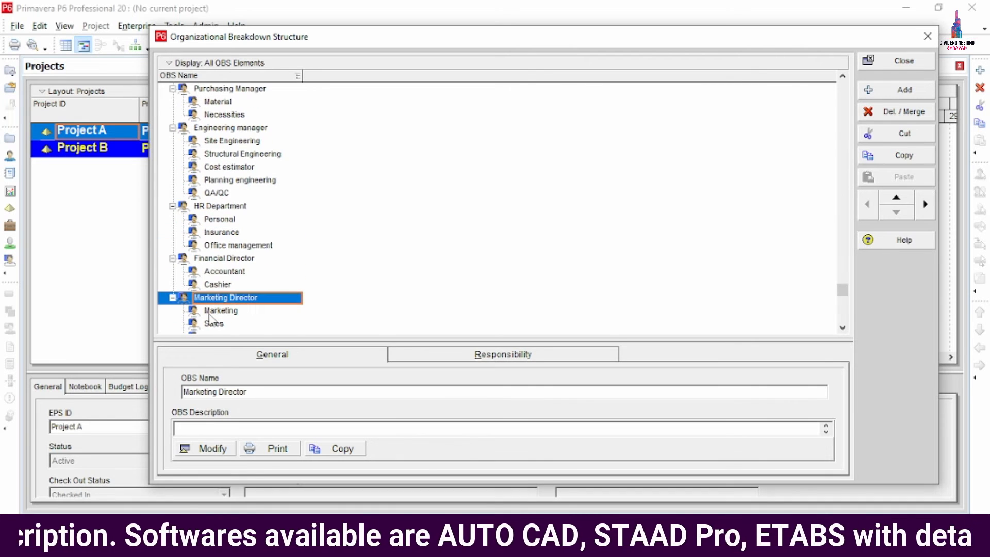
{"action": "scroll", "coordinate": [314, 286], "scroll_direction": "down", "scroll_amount": 1}
{"action": "scroll", "coordinate": [248, 273], "scroll_direction": "up", "scroll_amount": 3}
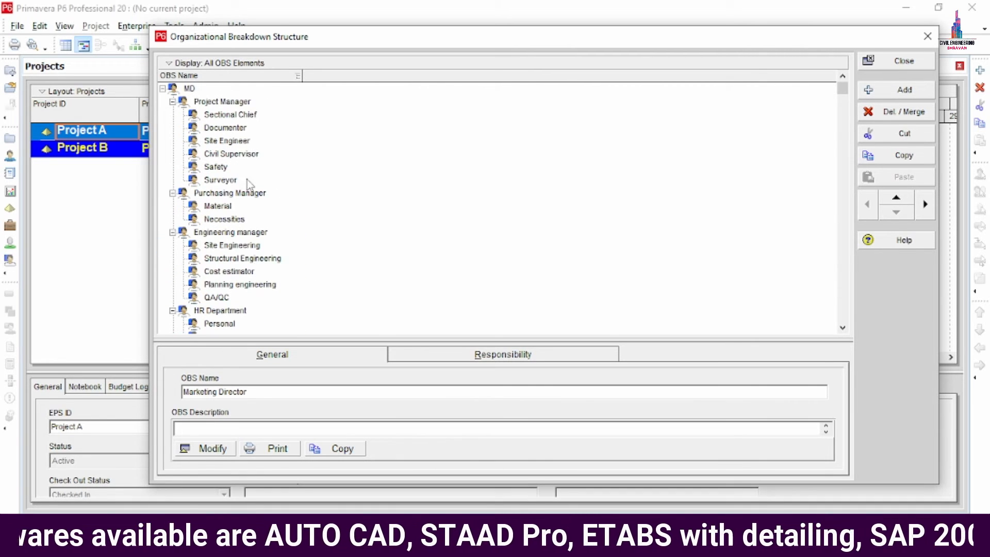
Step: Select MD, switch the OBS display to Chart View, and enlarge the window so the chart's full width fits
{"action": "left_click", "coordinate": [186, 63]}
{"action": "left_click", "coordinate": [340, 160]}
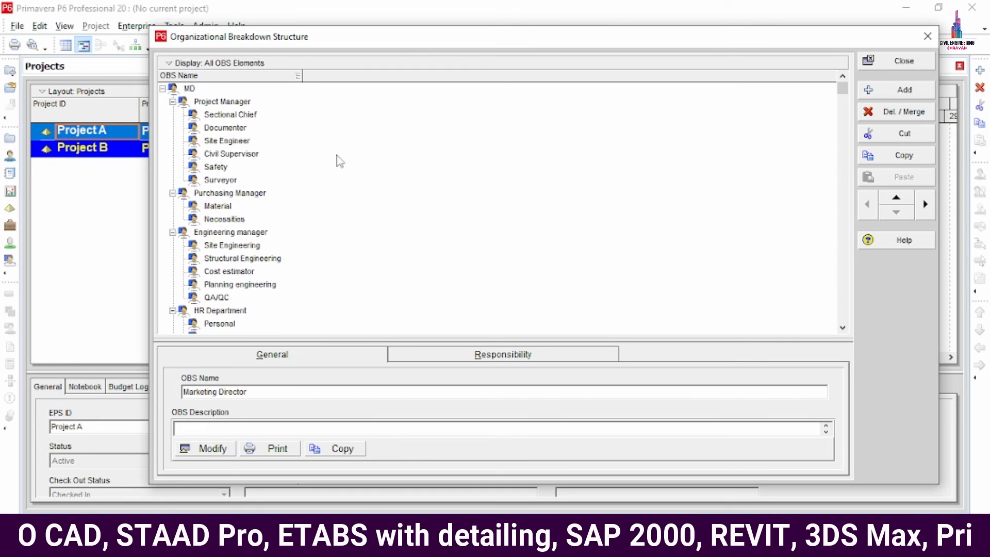
{"action": "left_click", "coordinate": [189, 89]}
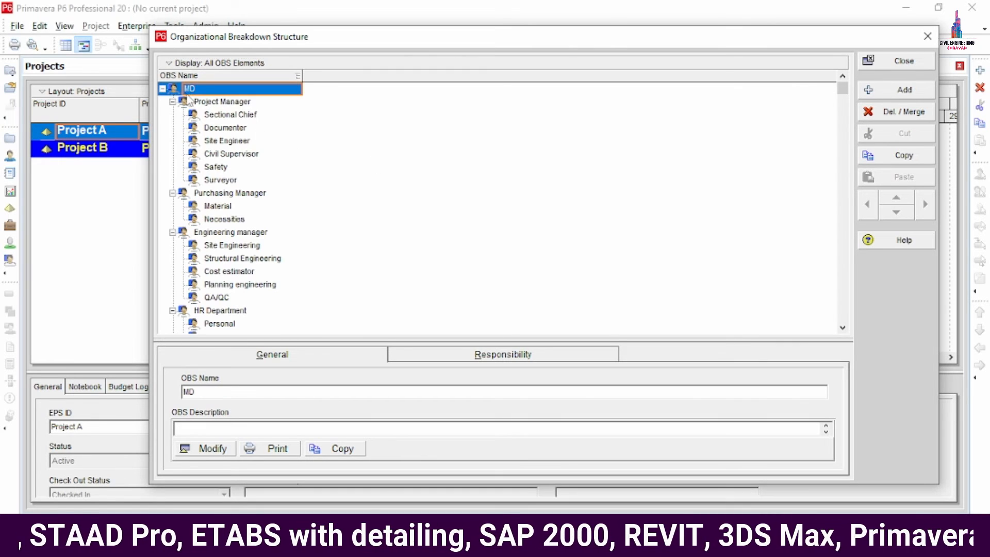
{"action": "left_click", "coordinate": [184, 64]}
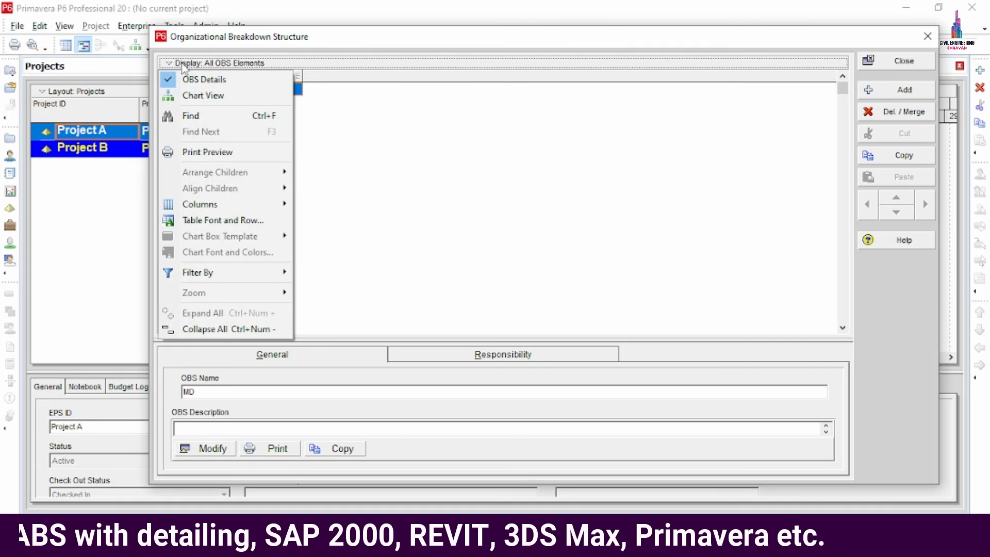
{"action": "left_click", "coordinate": [202, 98]}
{"action": "scroll", "coordinate": [579, 242], "scroll_direction": "down", "scroll_amount": 3}
{"action": "scroll", "coordinate": [579, 249], "scroll_direction": "up", "scroll_amount": 3}
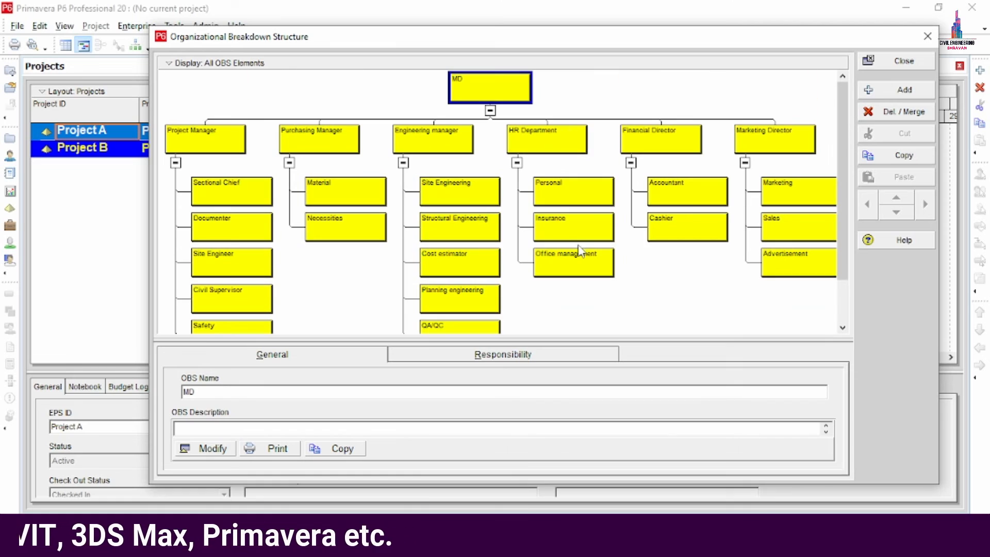
{"action": "left_click_drag", "start_coordinate": [487, 27], "coordinate": [477, 2]}
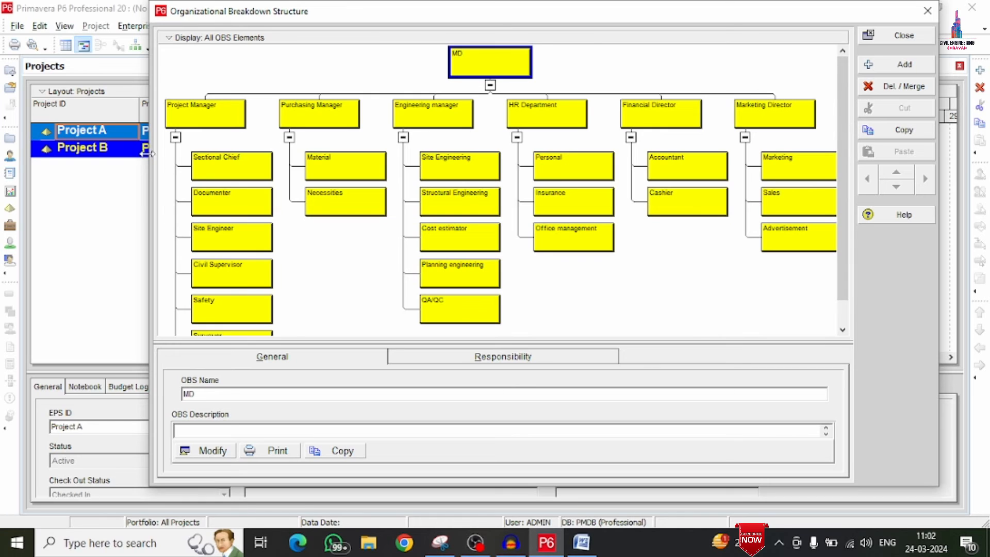
{"action": "left_click_drag", "start_coordinate": [147, 153], "coordinate": [2, 153]}
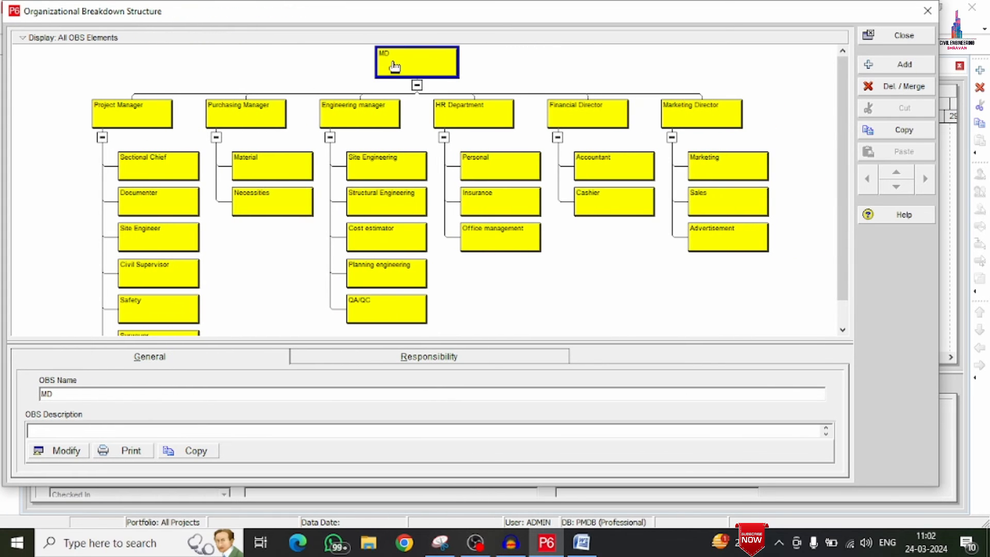
Step: Examine the six manager boxes in the chart one by one, from Project Manager to Marketing Director
{"action": "left_click", "coordinate": [136, 124]}
{"action": "left_click", "coordinate": [238, 124]}
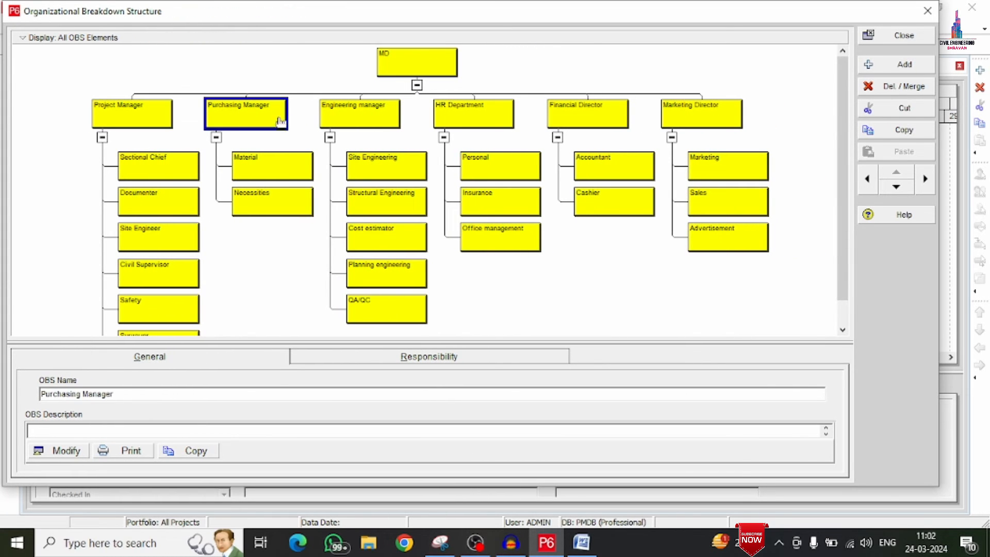
{"action": "left_click", "coordinate": [356, 124]}
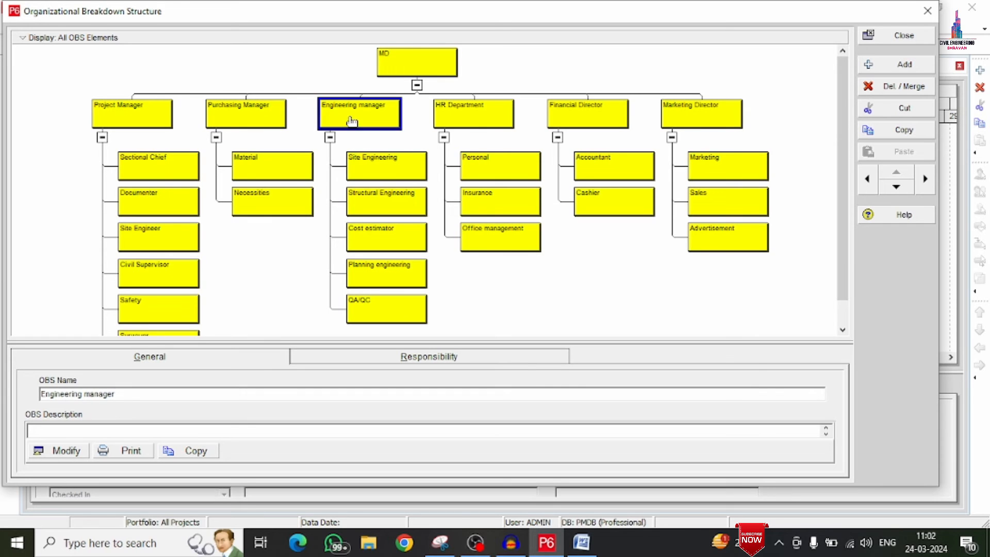
{"action": "left_click", "coordinate": [473, 129]}
{"action": "left_click", "coordinate": [579, 118]}
{"action": "left_click", "coordinate": [697, 119]}
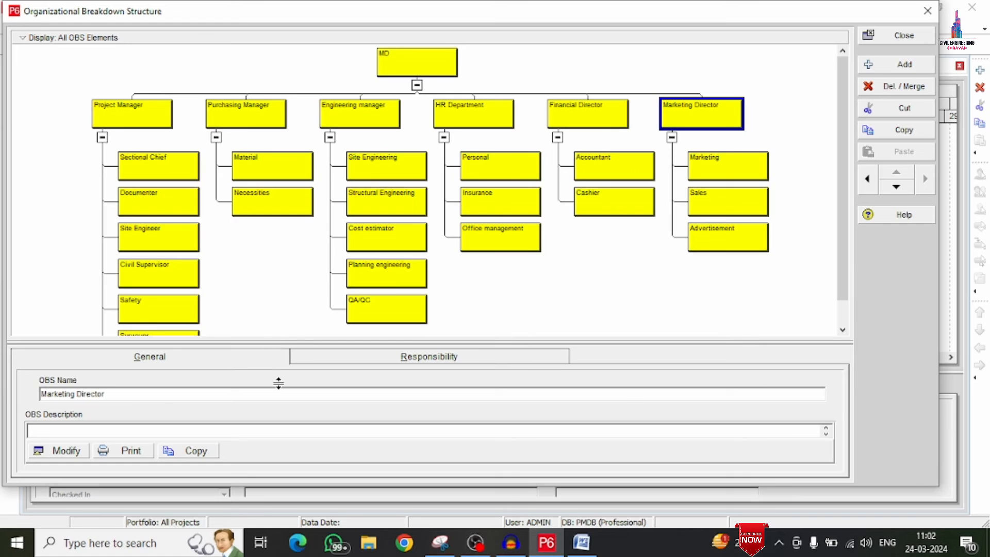
Step: Enlarge the chart area above the OBS details to fit all levels, and select the MD box
{"action": "left_click_drag", "start_coordinate": [278, 382], "coordinate": [279, 384]}
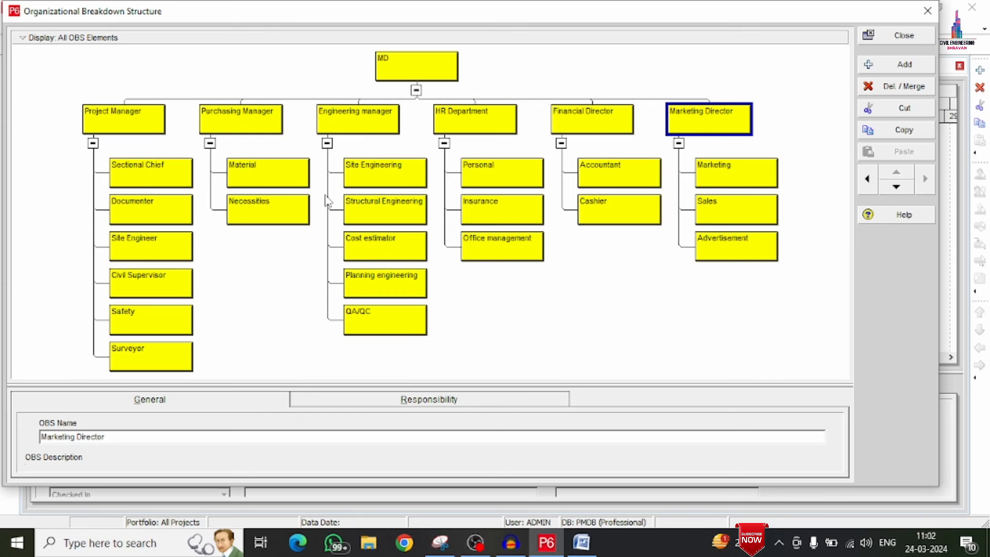
{"action": "left_click", "coordinate": [58, 38]}
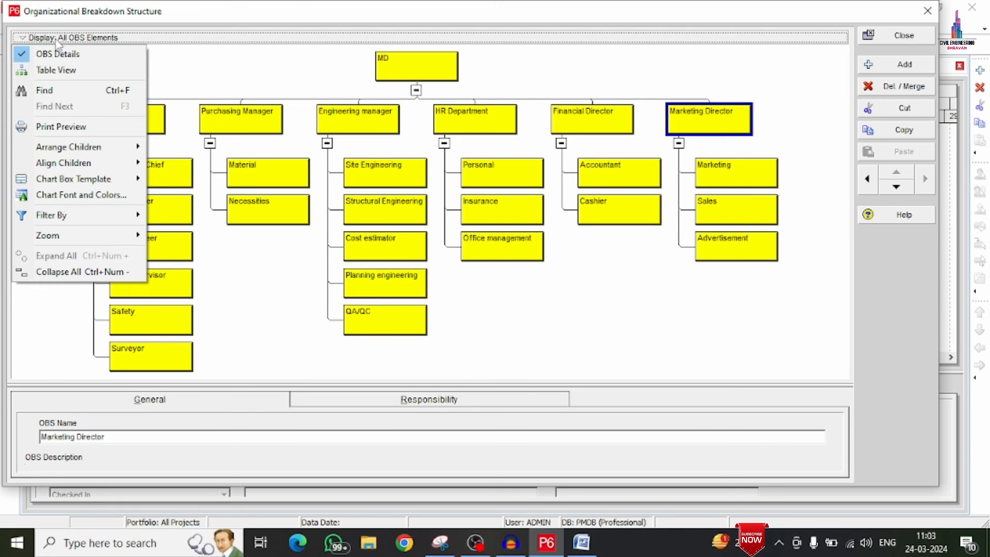
{"action": "left_click", "coordinate": [380, 73]}
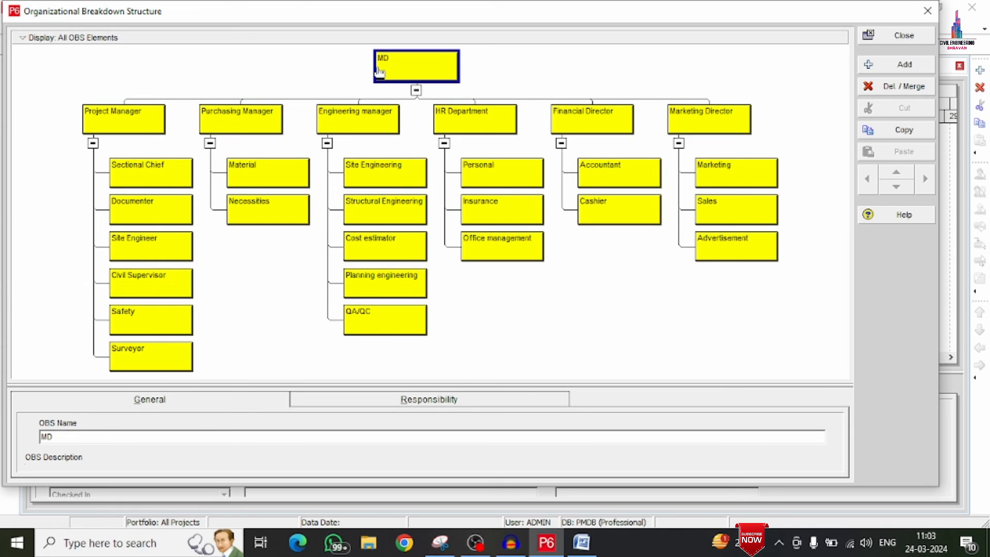
Step: Arrange the children of MD vertically in the OBS chart and look down the resulting layout
{"action": "left_click", "coordinate": [105, 40]}
{"action": "mouse_move", "coordinate": [85, 150]}
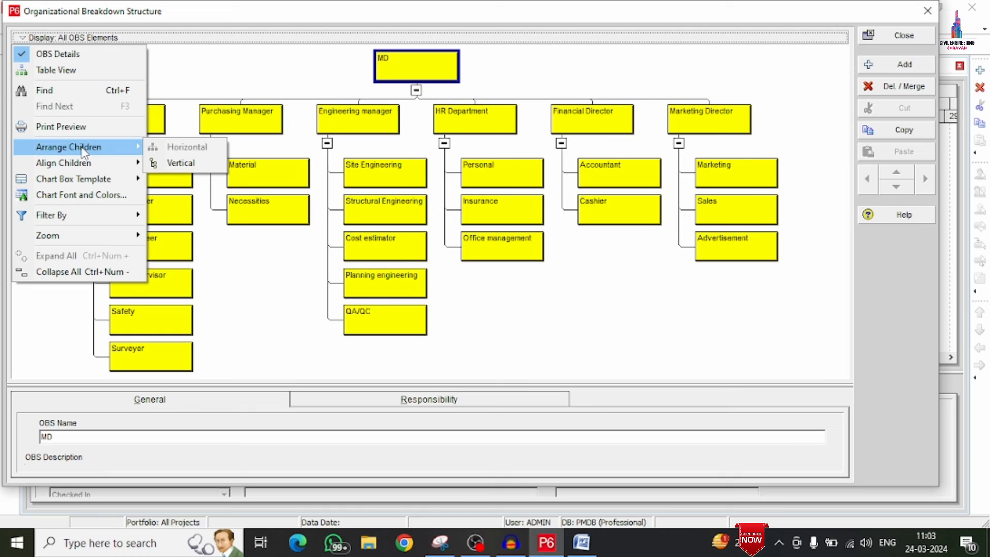
{"action": "left_click", "coordinate": [182, 163]}
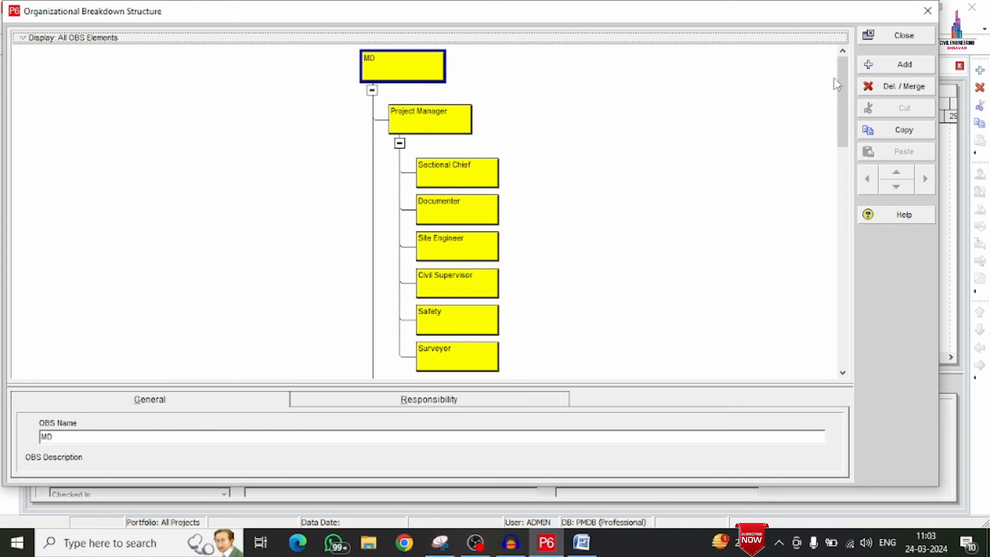
{"action": "left_click_drag", "start_coordinate": [841, 93], "coordinate": [815, 79]}
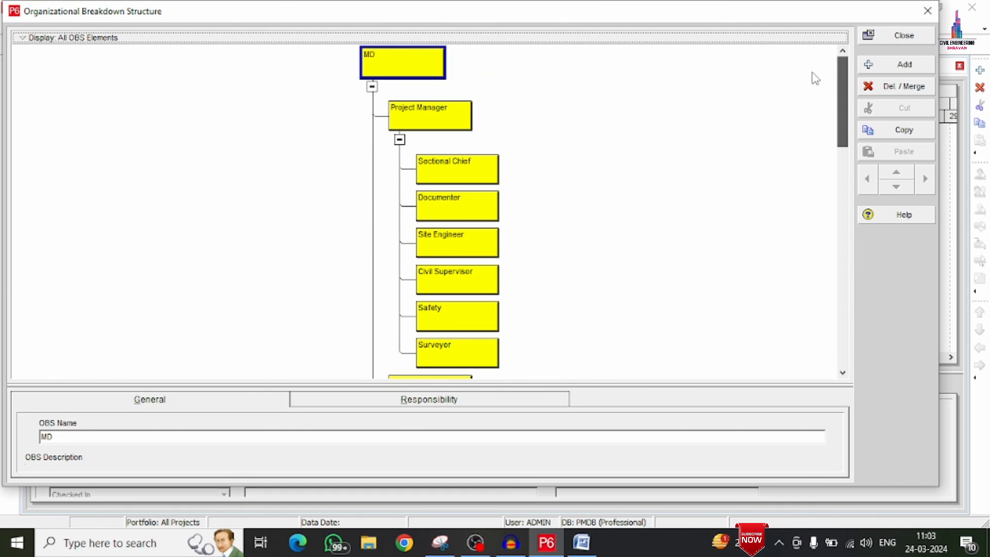
Step: Arrange the OBS chart's children horizontally and zoom the chart to best fit
{"action": "left_click", "coordinate": [64, 39]}
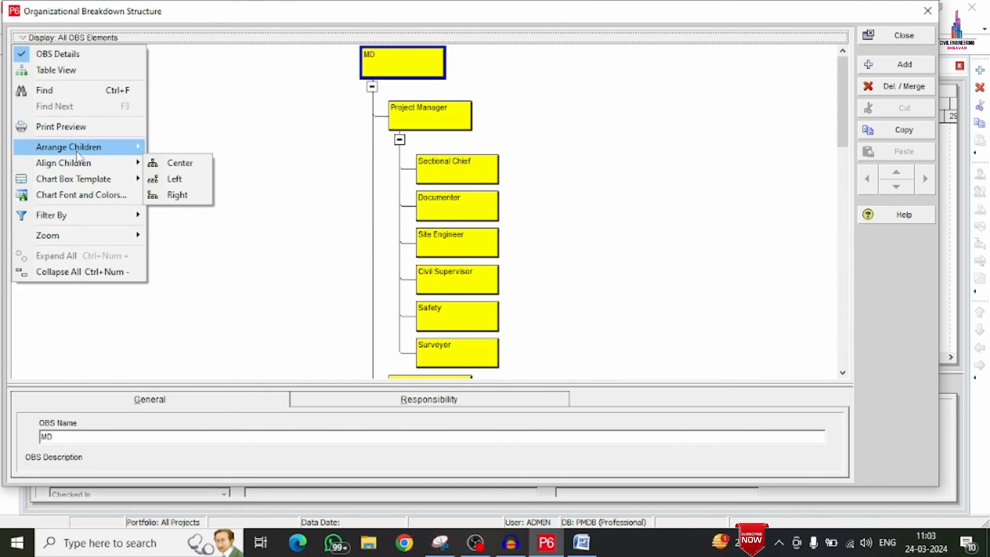
{"action": "mouse_move", "coordinate": [78, 151]}
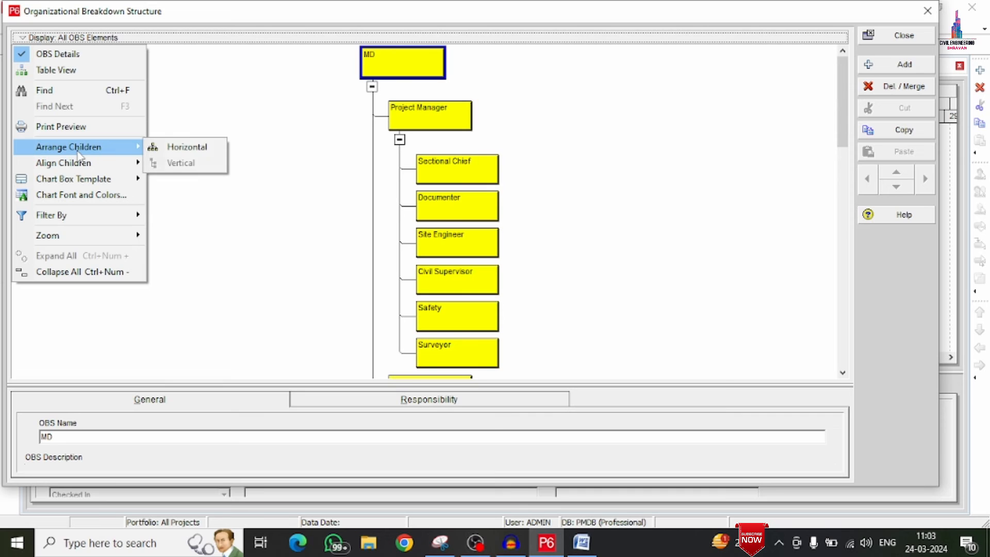
{"action": "left_click", "coordinate": [188, 148]}
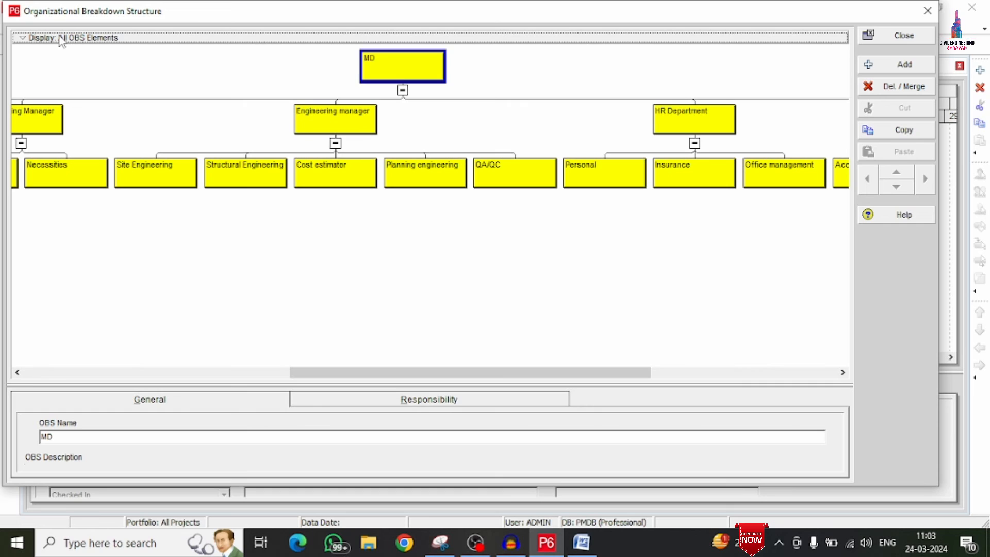
{"action": "left_click", "coordinate": [83, 40]}
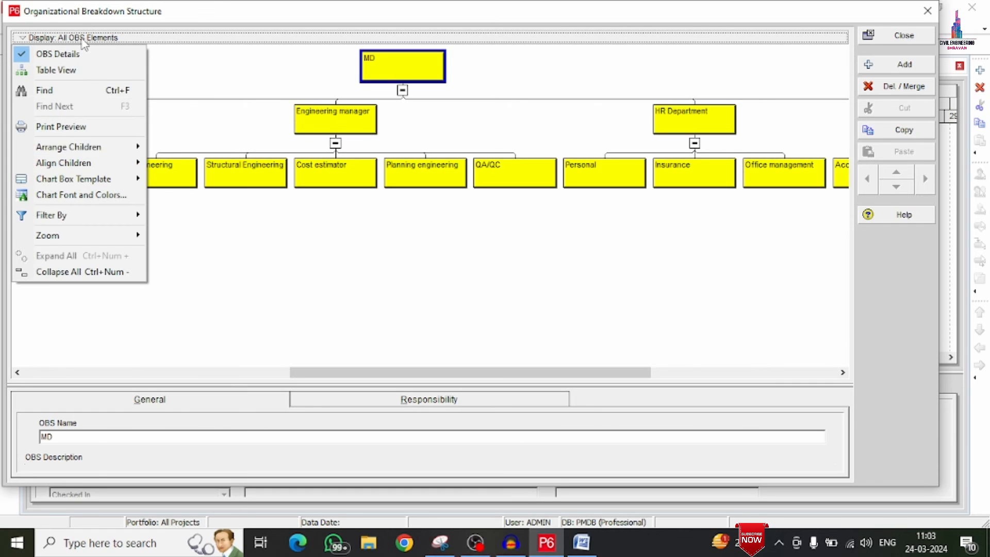
{"action": "mouse_move", "coordinate": [52, 242]}
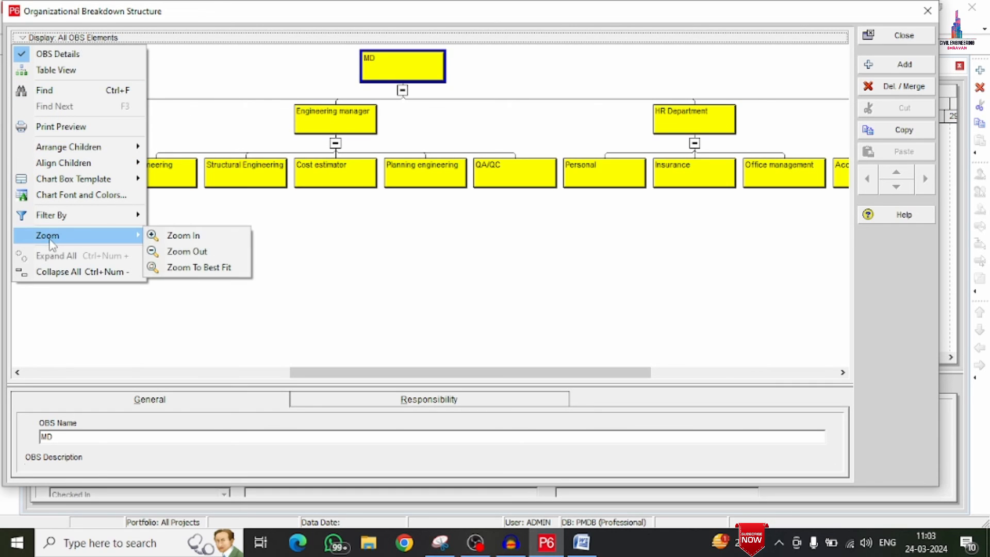
{"action": "left_click", "coordinate": [217, 264]}
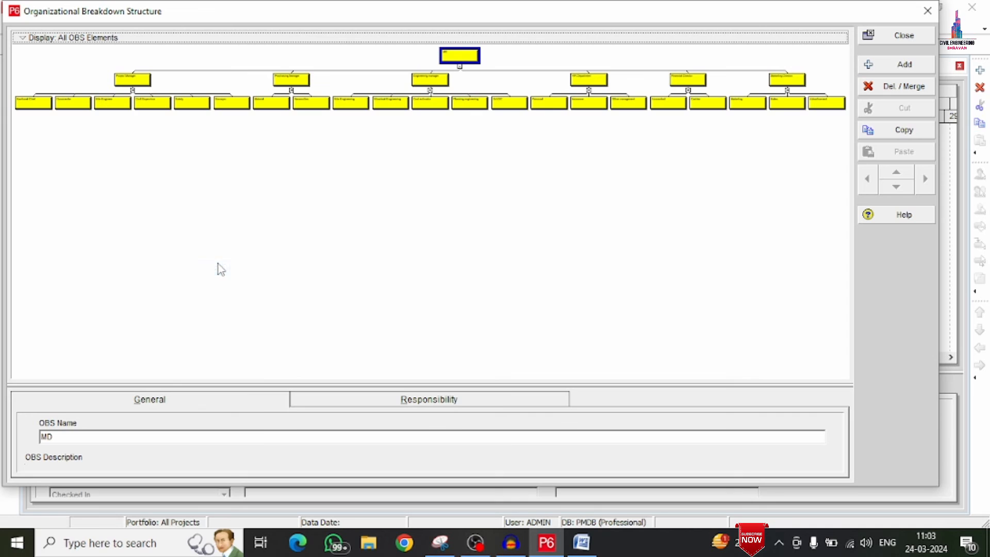
Step: Switch the zoomed chart's child arrangement to Vertical and back to Horizontal to compare the two layouts
{"action": "left_click", "coordinate": [97, 38]}
{"action": "mouse_move", "coordinate": [79, 145]}
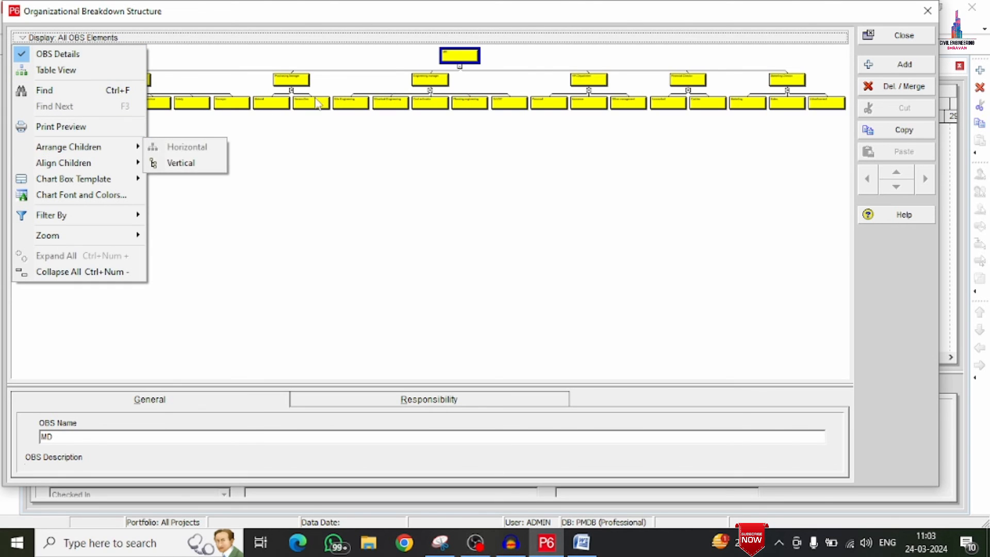
{"action": "left_click", "coordinate": [173, 163]}
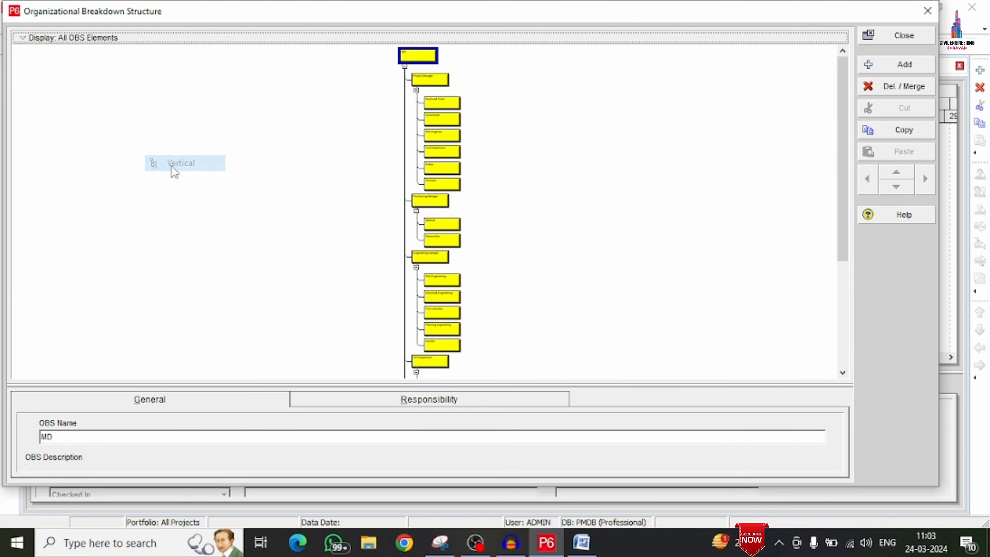
{"action": "left_click", "coordinate": [71, 37]}
{"action": "mouse_move", "coordinate": [76, 151]}
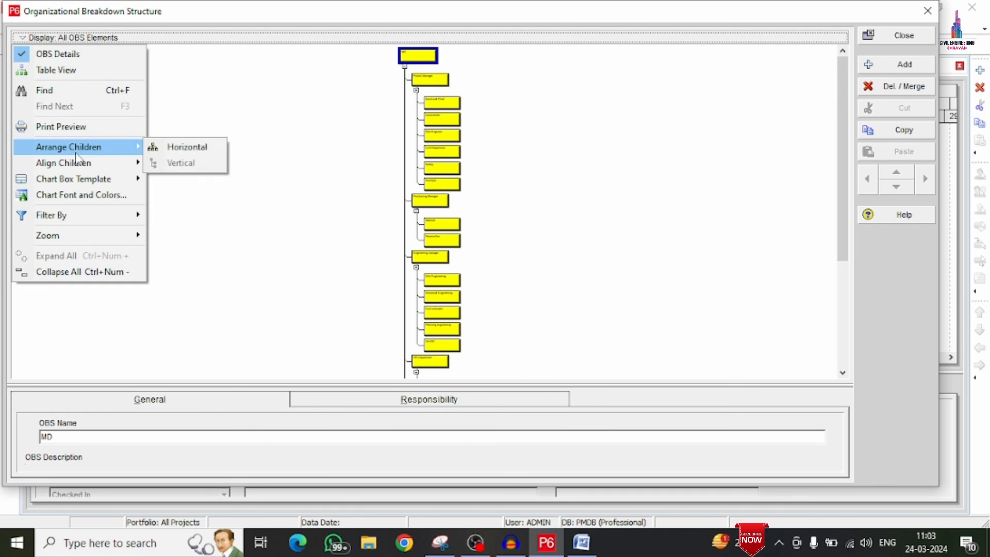
{"action": "left_click", "coordinate": [195, 148]}
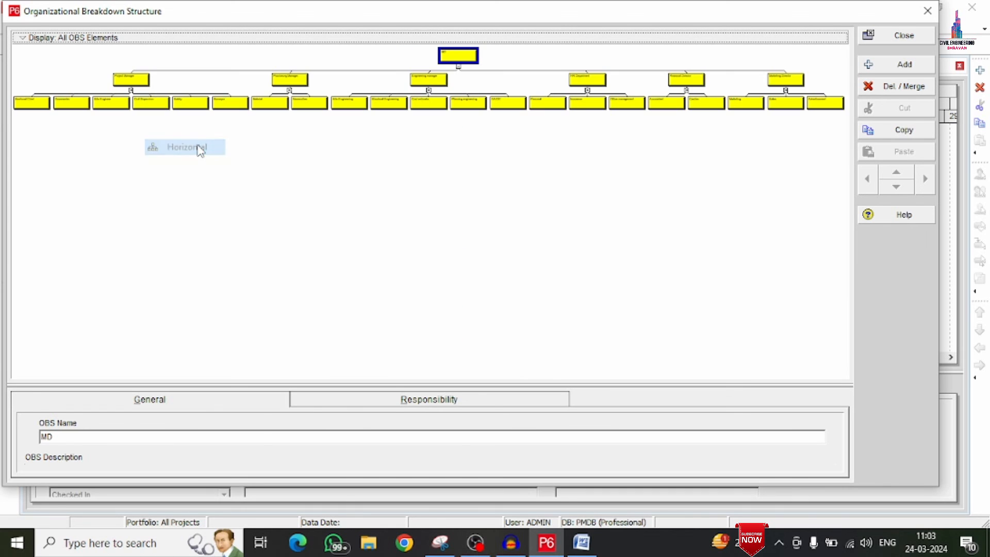
Step: Restore the default chart layout by switching the OBS to Table View and back to Chart View, and close the OBS window
{"action": "left_click", "coordinate": [67, 39]}
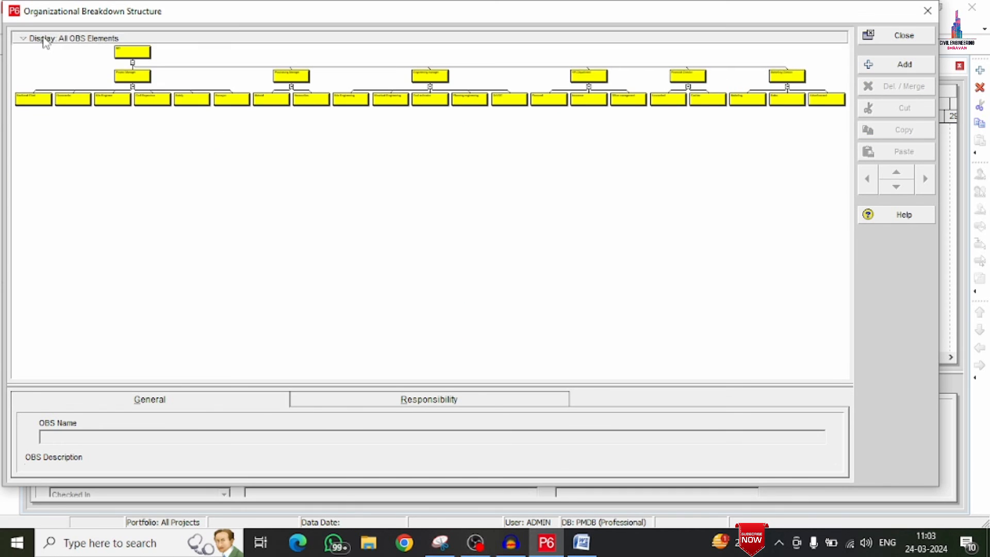
{"action": "left_click", "coordinate": [43, 38]}
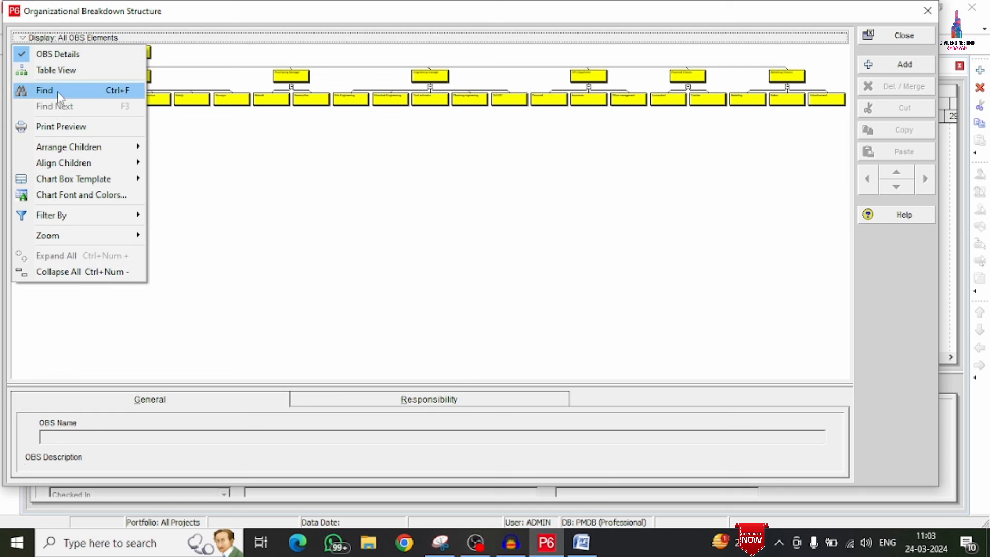
{"action": "left_click", "coordinate": [56, 71]}
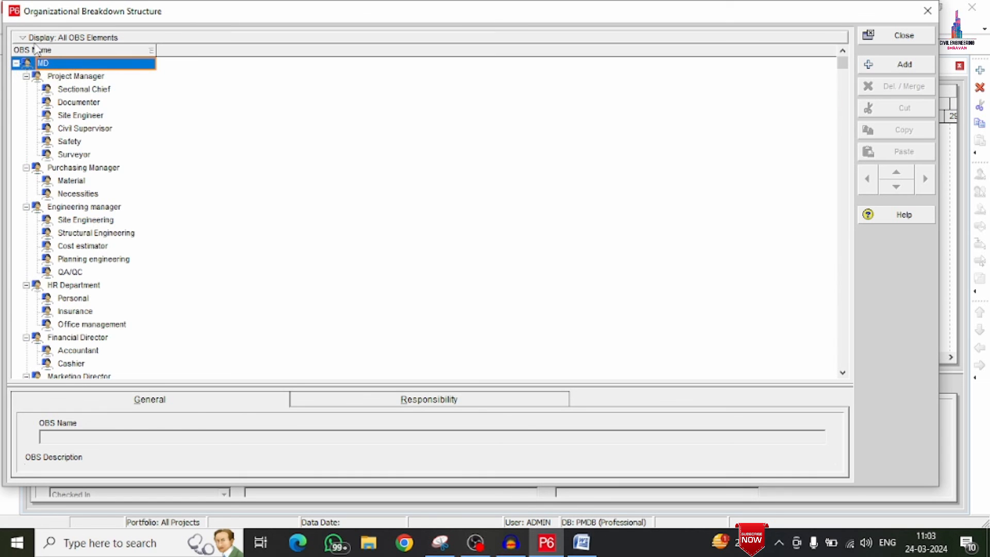
{"action": "left_click", "coordinate": [36, 38]}
{"action": "left_click", "coordinate": [42, 70]}
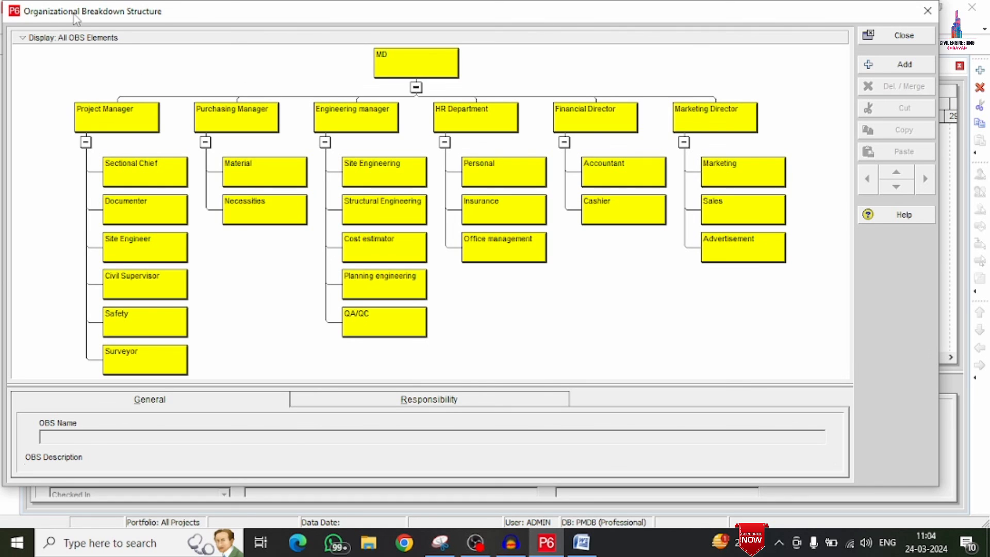
{"action": "left_click", "coordinate": [896, 36]}
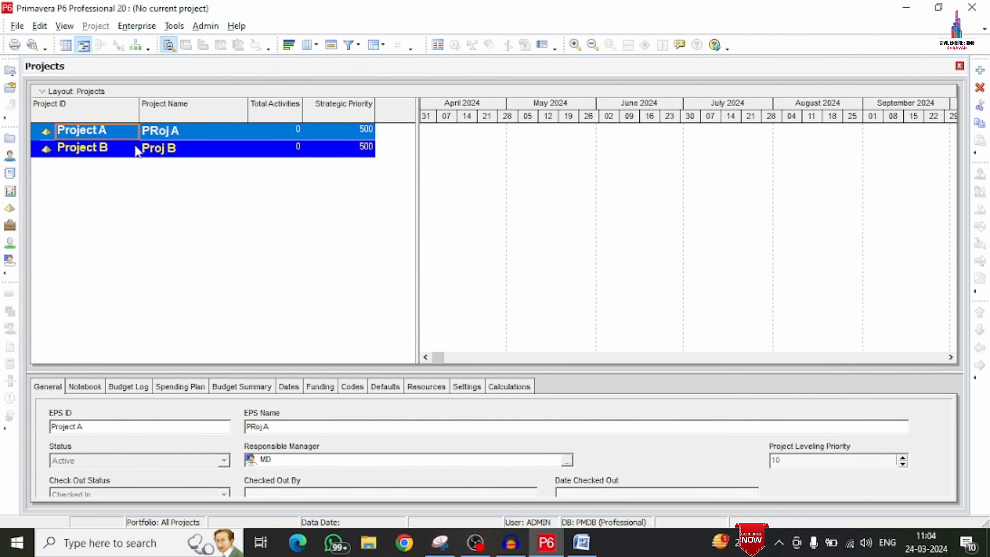
Step: Assign Project Manager as the responsible manager of Project A
{"action": "left_click", "coordinate": [172, 132]}
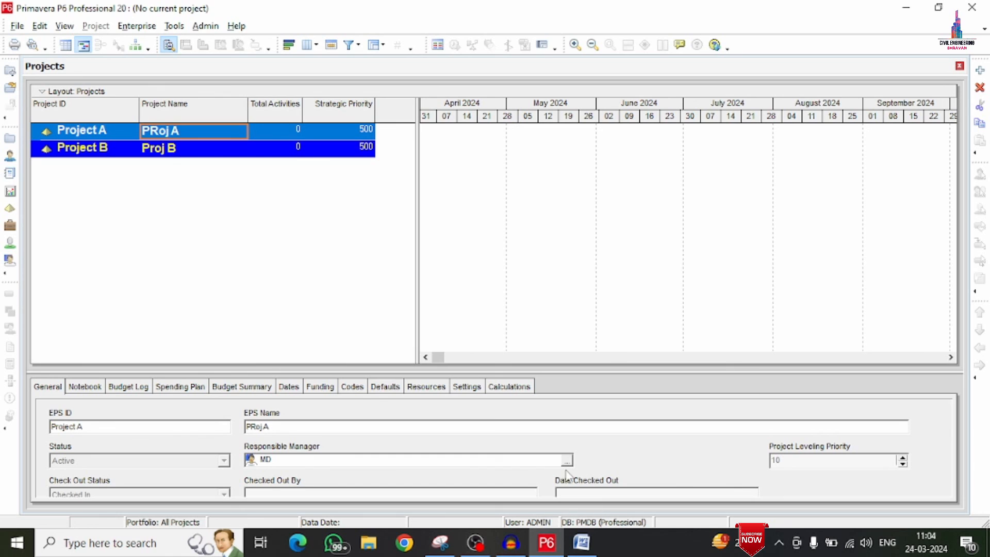
{"action": "left_click", "coordinate": [88, 135]}
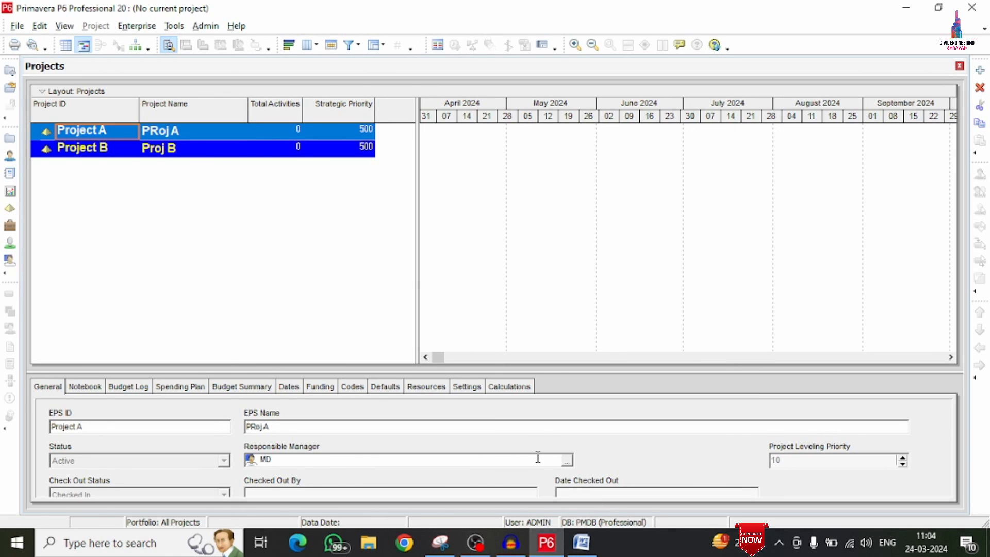
{"action": "left_click", "coordinate": [566, 459]}
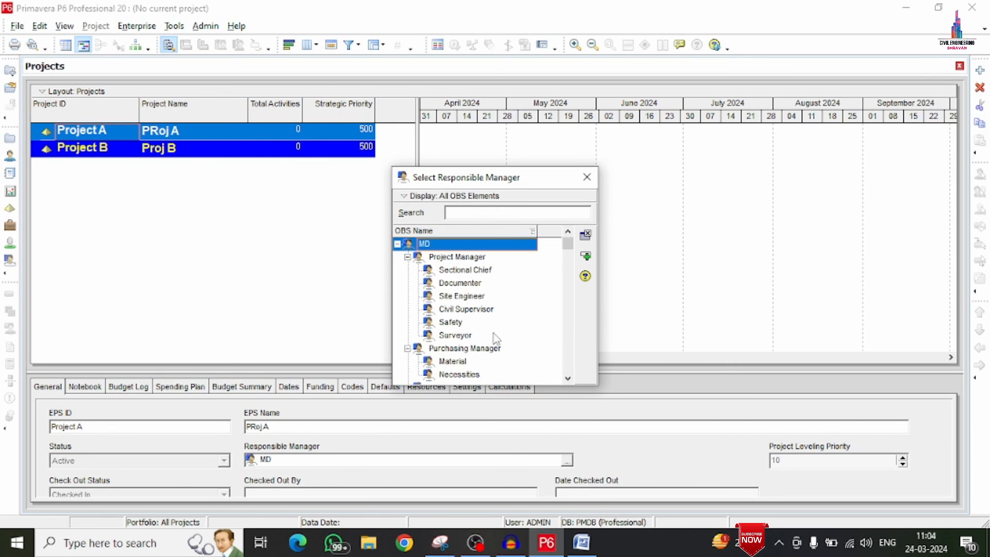
{"action": "left_click", "coordinate": [448, 260]}
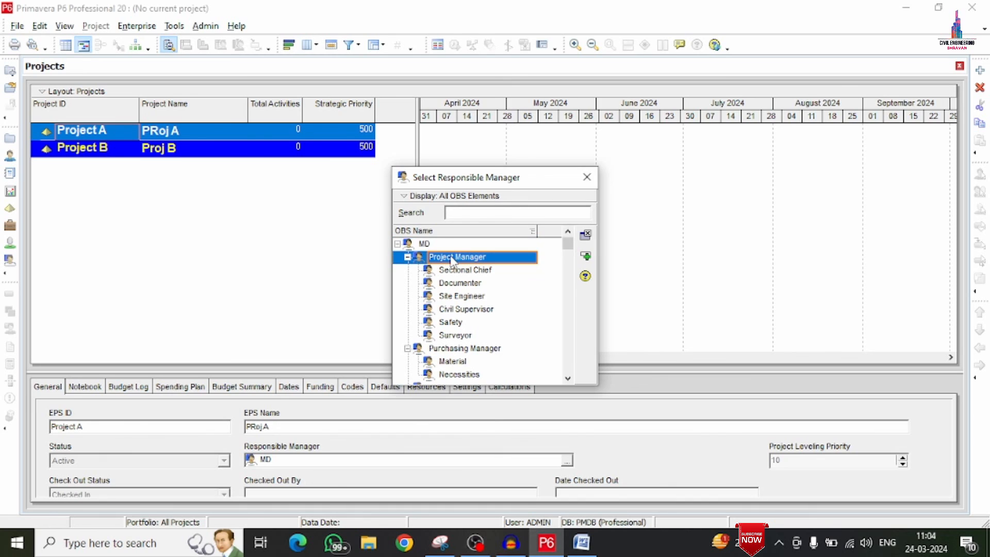
{"action": "double_click", "coordinate": [450, 257]}
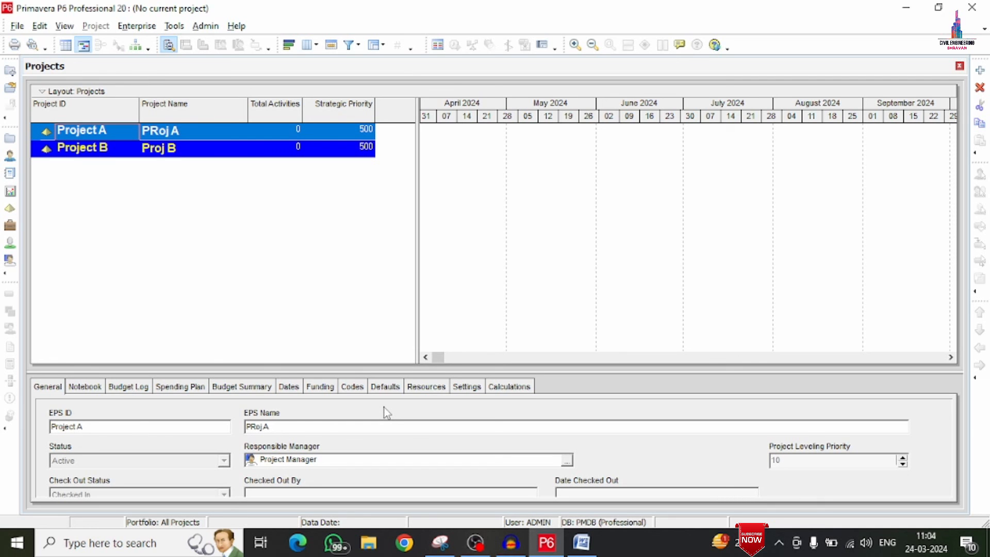
Step: Reopen the Organizational Breakdown Structure chart to view the Project Manager branch
{"action": "left_click", "coordinate": [137, 25]}
{"action": "left_click", "coordinate": [205, 135]}
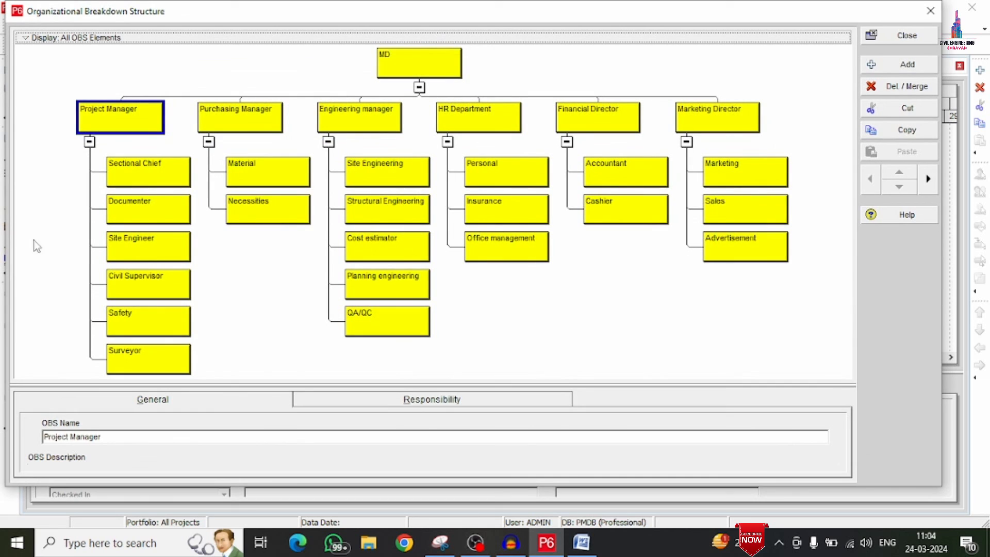